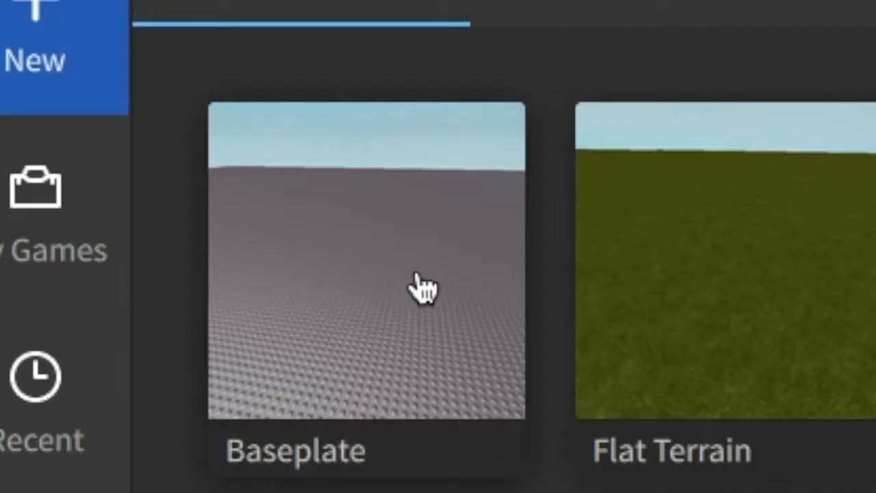
# Step: Create a new place from the Baseplate template with the Toolbox shown
pyautogui.click(431, 291)
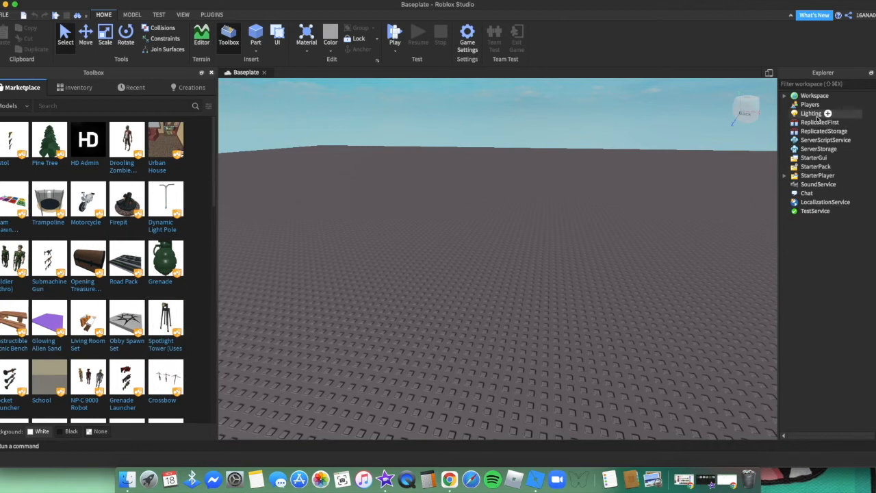
pyautogui.click(211, 73)
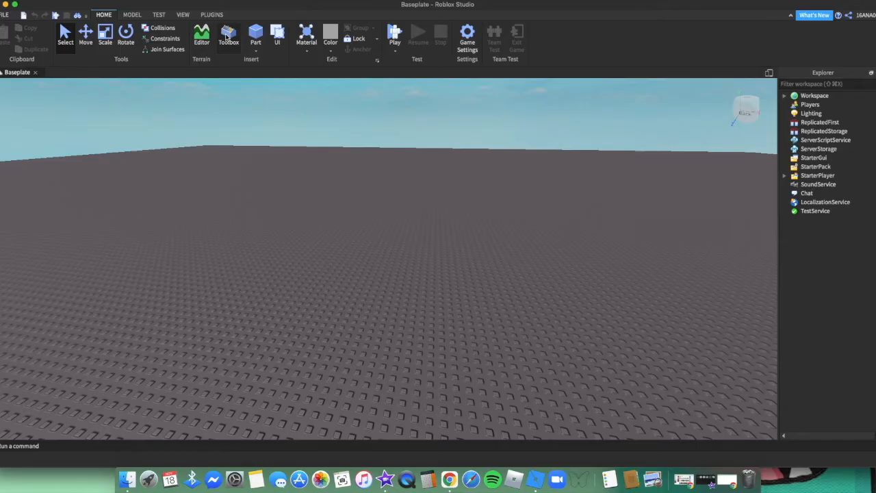
pyautogui.click(228, 35)
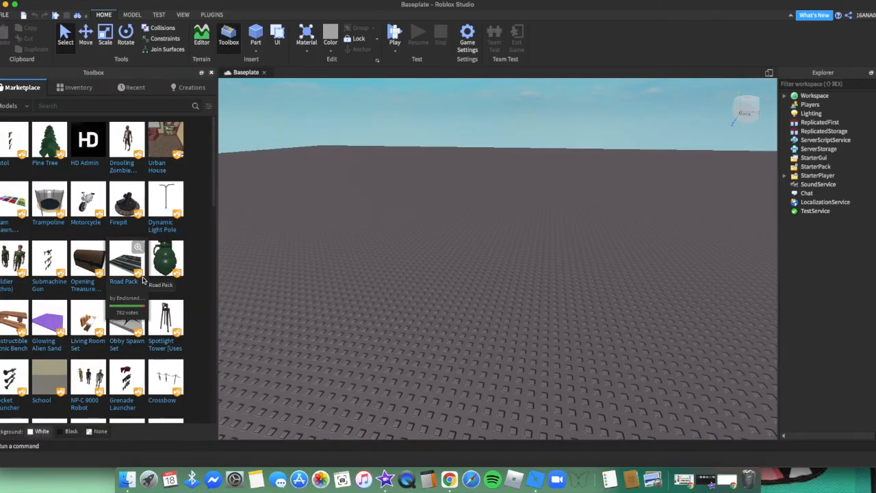
# Step: Search the Toolbox marketplace's plugins for "load character"
pyautogui.click(19, 108)
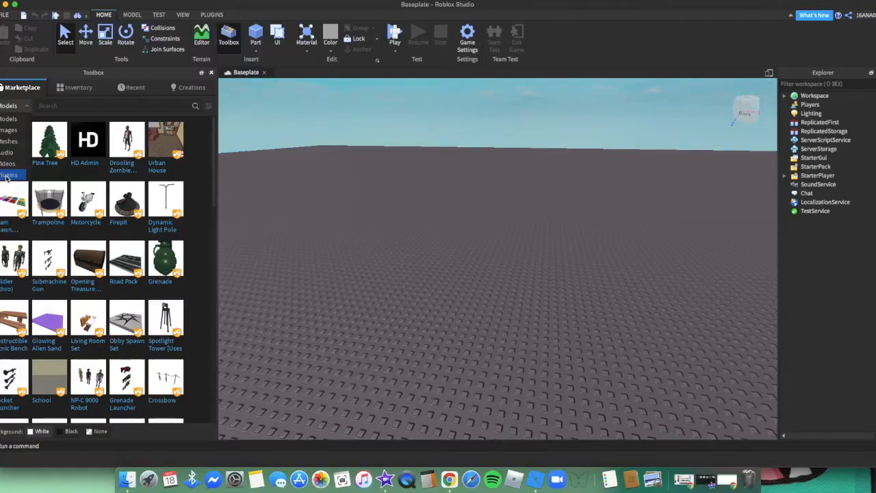
pyautogui.click(31, 457)
pyautogui.click(95, 106)
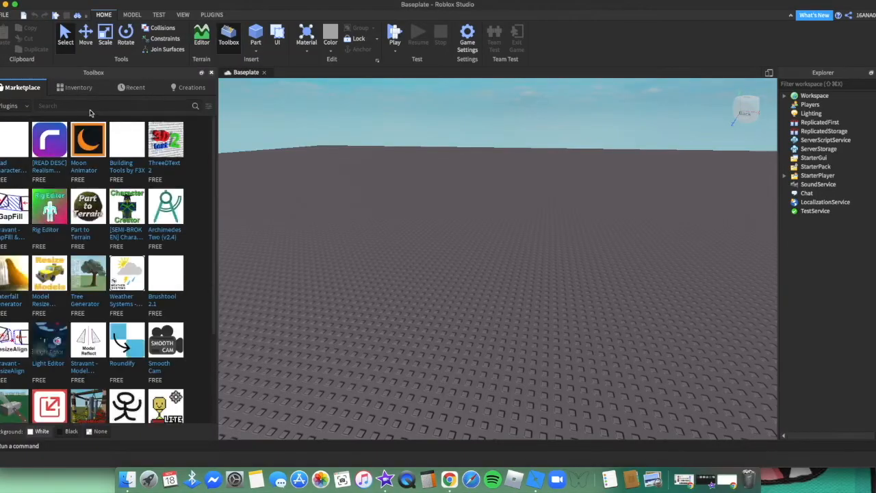
pyautogui.write('load c')
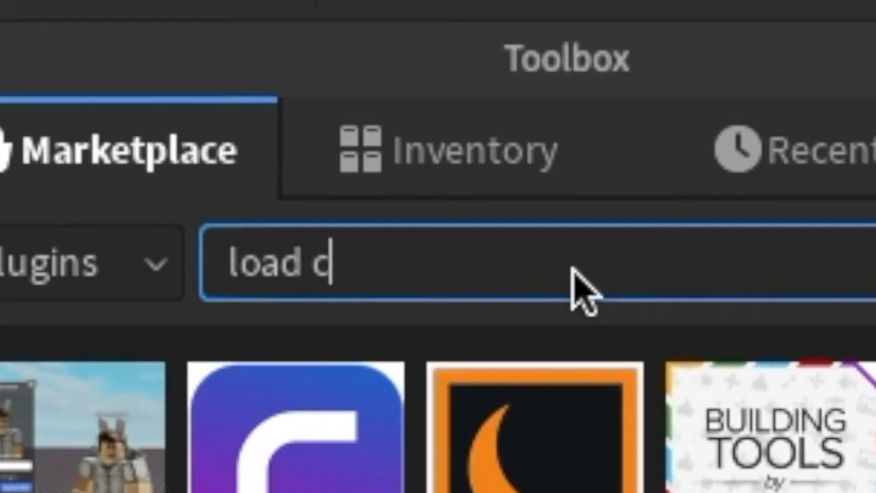
pyautogui.write('harao')
pyautogui.press('BackSpace')
pyautogui.write('ctoer')
pyautogui.press('BackSpace')
pyautogui.press('BackSpace')
pyautogui.press('BackSpace')
pyautogui.press('BackSpace')
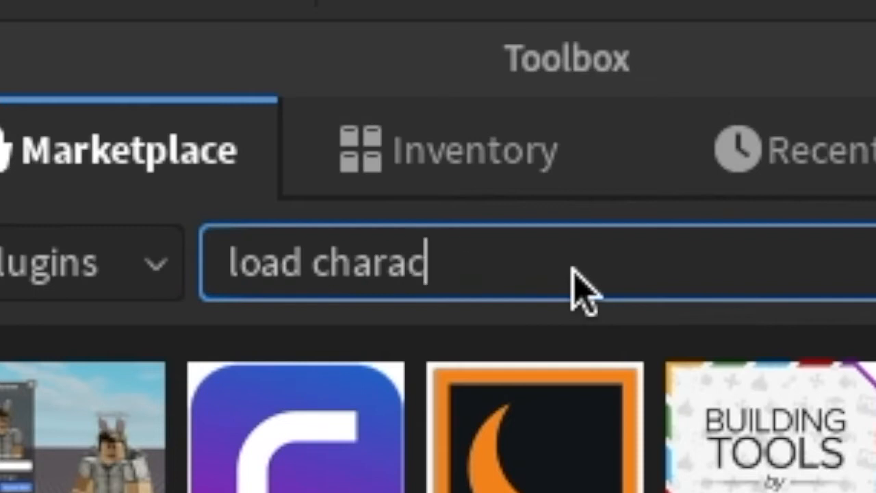
pyautogui.write('ter')
pyautogui.press('Return')
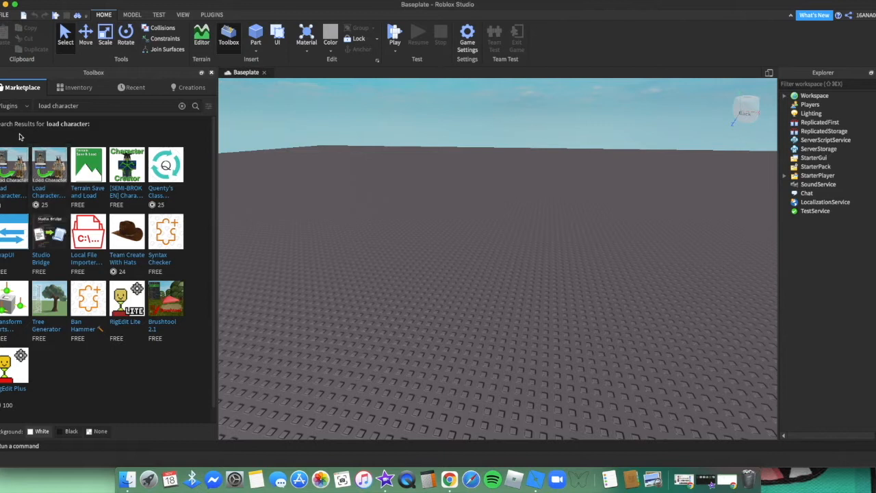
# Step: Check the Load Character Lite plugin's details and open the installed Load Character plugin
pyautogui.click(20, 166)
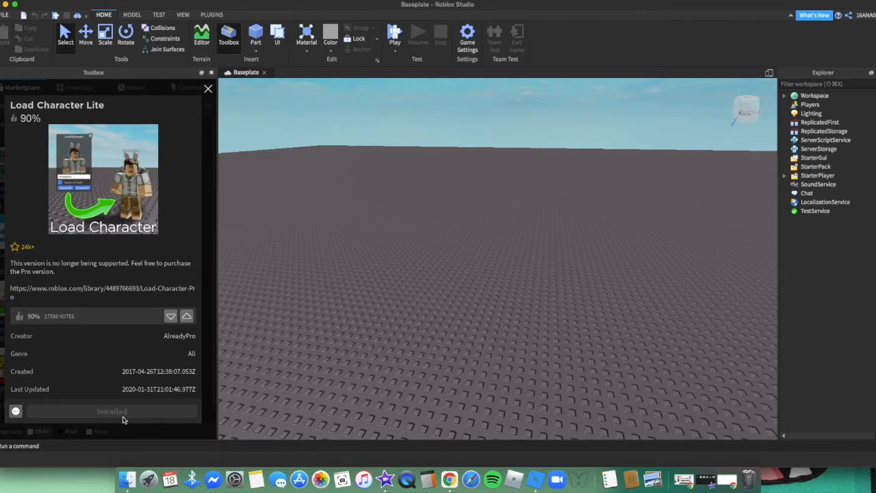
pyautogui.click(208, 89)
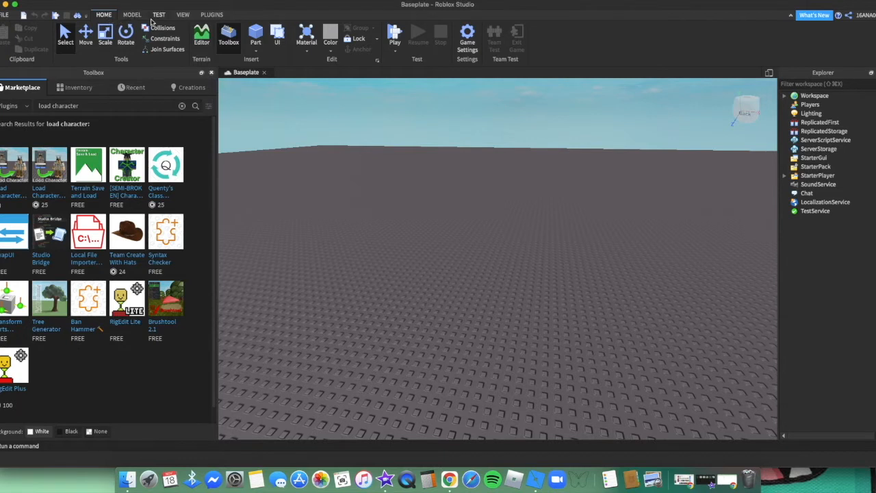
pyautogui.click(212, 15)
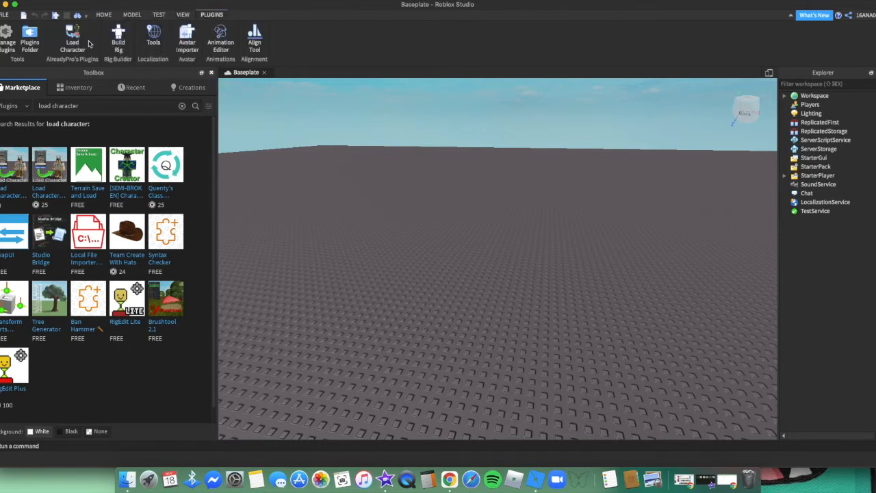
pyautogui.click(79, 41)
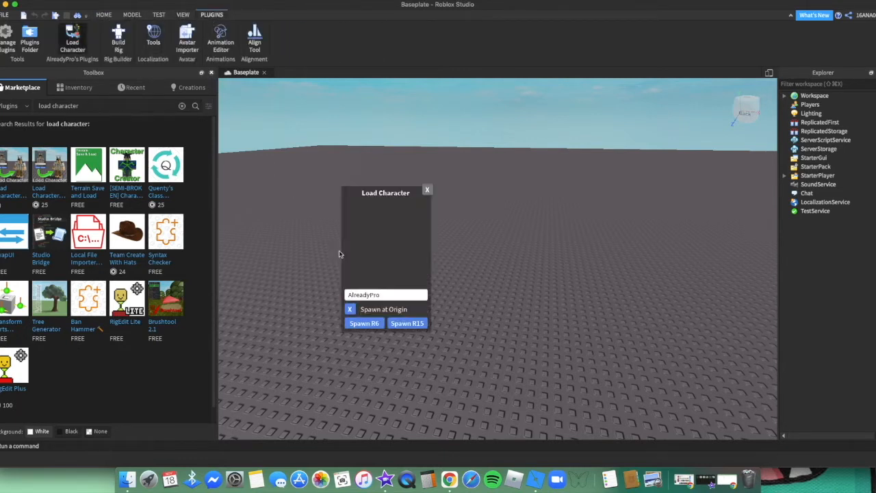
# Step: Spawn an R6 character at the origin for the account's own username and close the Load Character window
pyautogui.doubleClick(352, 297)
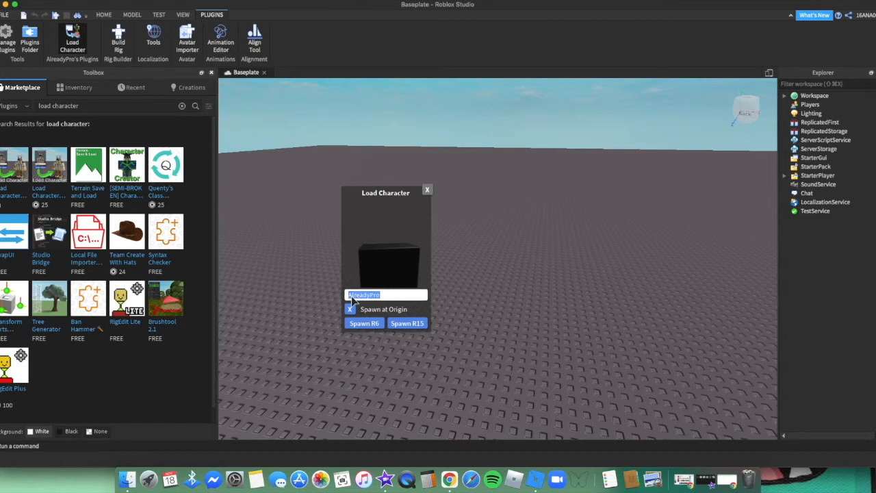
pyautogui.write('16ANA06')
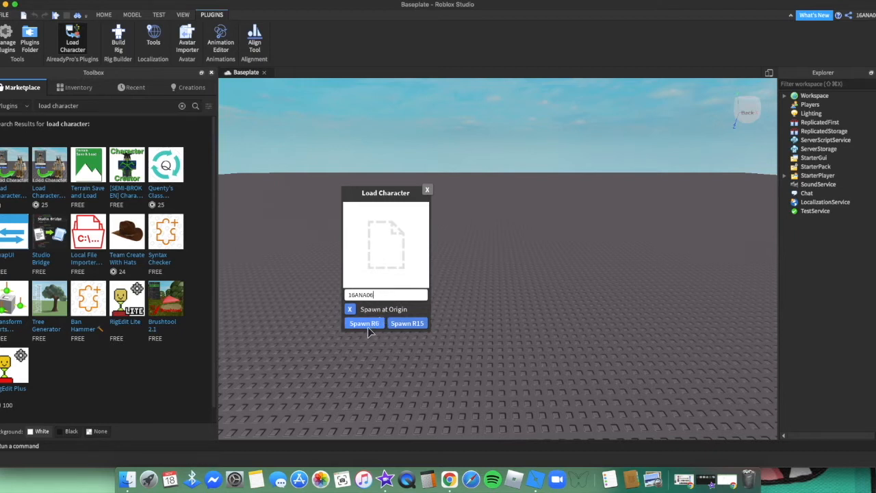
pyautogui.click(350, 309)
pyautogui.click(94, 263)
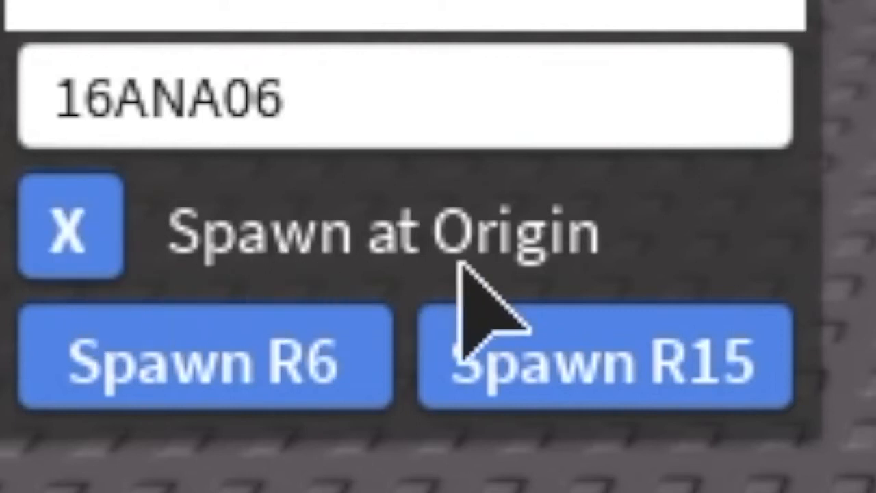
pyautogui.click(199, 366)
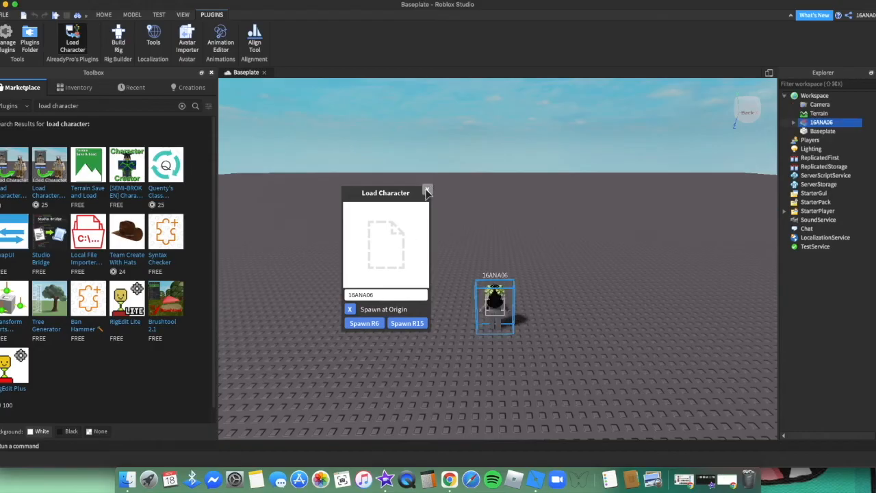
pyautogui.click(426, 191)
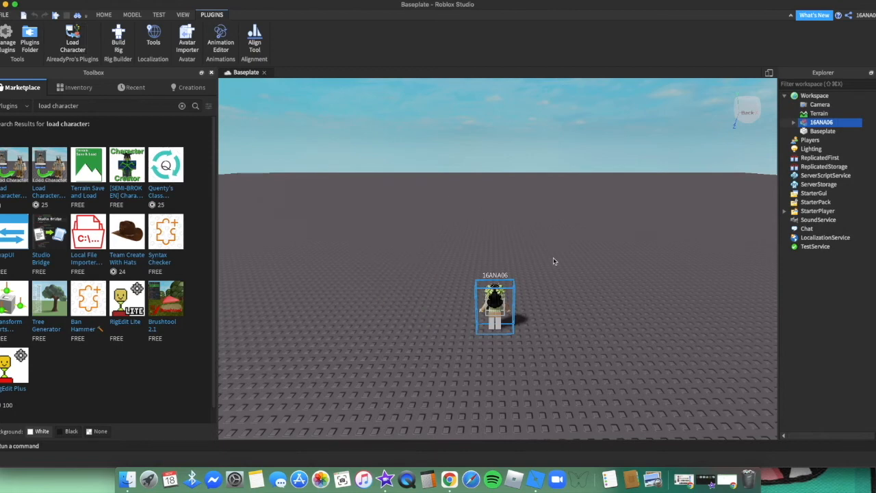
# Step: Examine the spawned character up close from the front
pyautogui.press('f')
pyautogui.moveTo(553, 258); pyautogui.dragTo(555, 261, button='right')
pyautogui.scroll(-2, 554, 262)
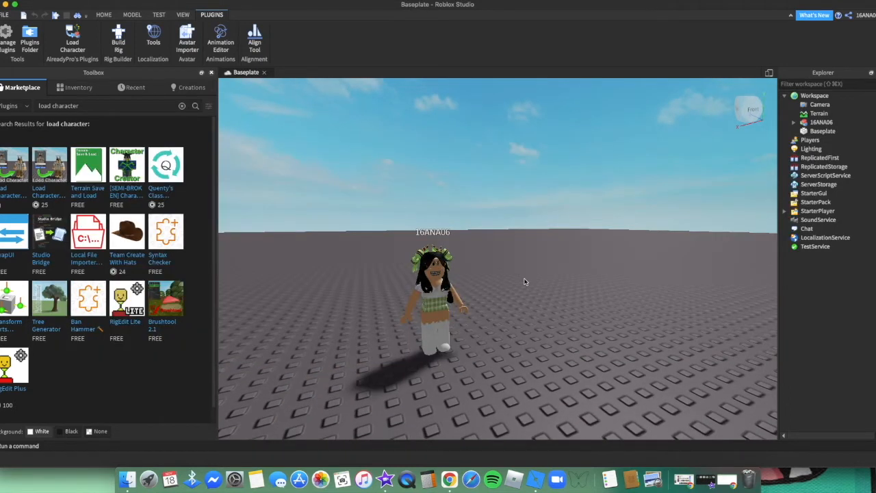
pyautogui.press('a')
pyautogui.press('d')
pyautogui.press('w')
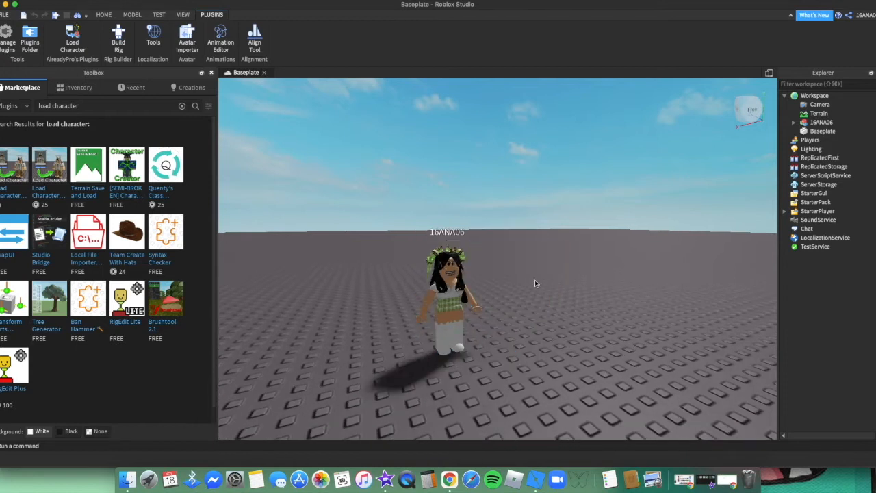
pyautogui.press('s')
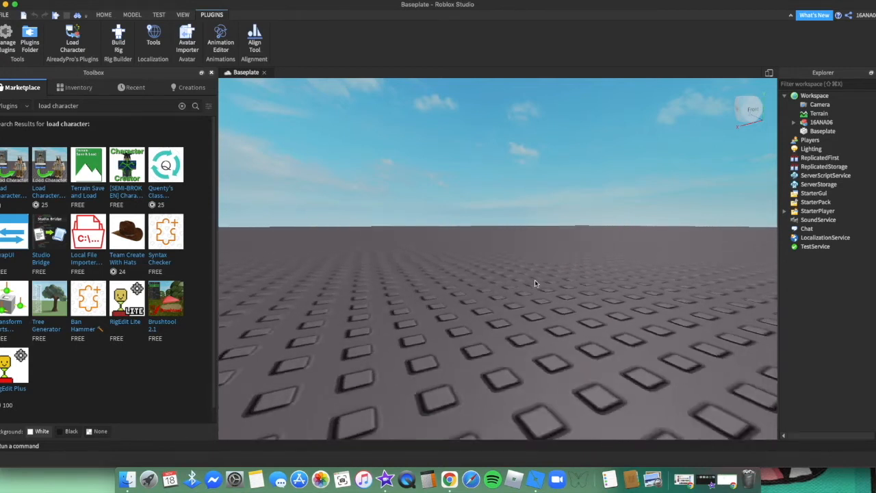
pyautogui.moveTo(536, 282); pyautogui.dragTo(515, 277, button='right')
pyautogui.press('w')
pyautogui.press('s')
pyautogui.press('s')
pyautogui.press('w')
pyautogui.press('a')
pyautogui.press('d')
pyautogui.press('s')
pyautogui.press('a')
pyautogui.press('w')
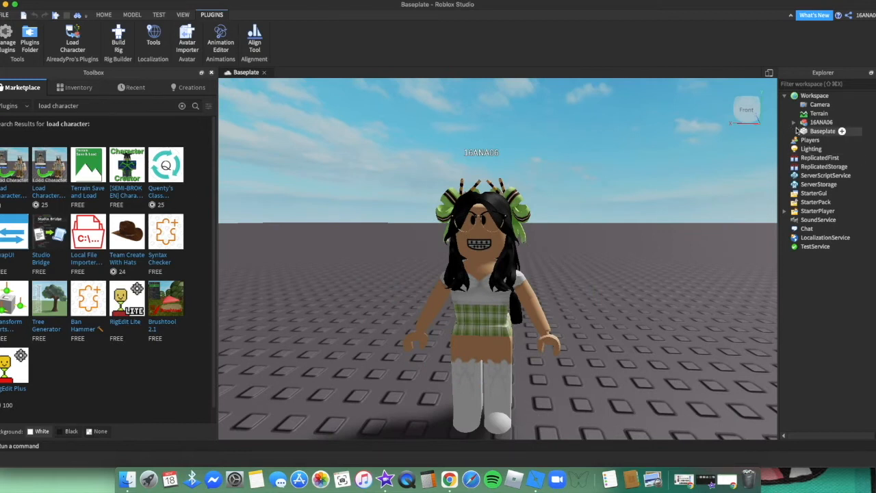
# Step: Expand the character model, check which accessory each entry refers to, and delete the black simple shoulder purse
pyautogui.click(103, 14)
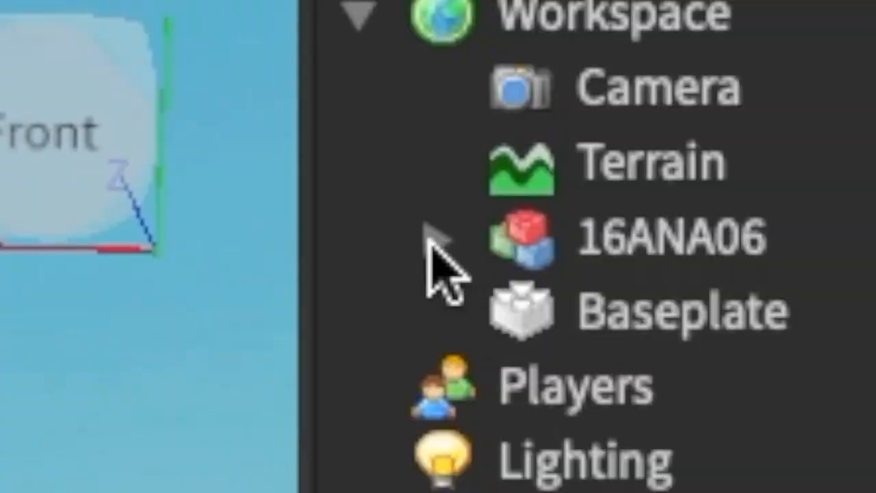
pyautogui.click(438, 241)
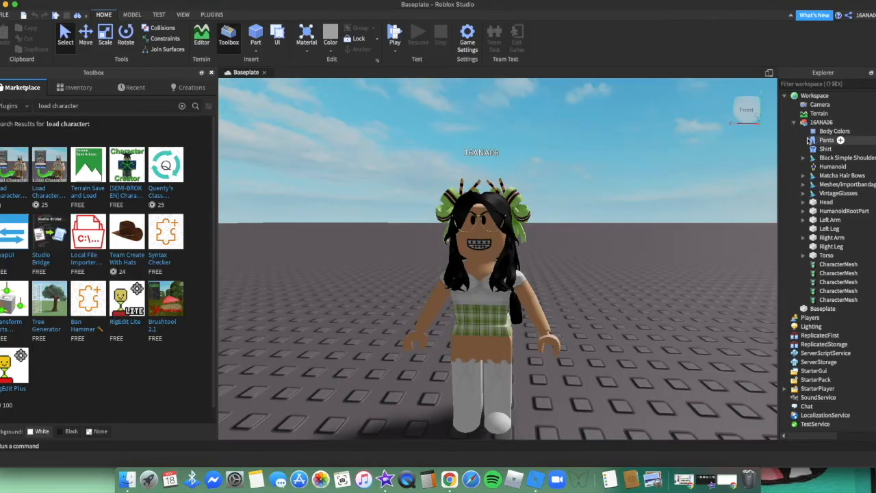
pyautogui.click(836, 185)
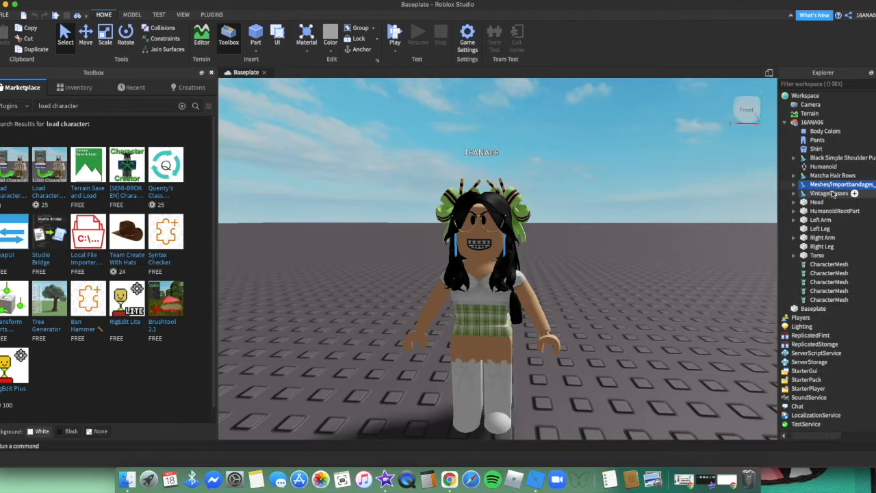
pyautogui.click(830, 193)
pyautogui.click(830, 186)
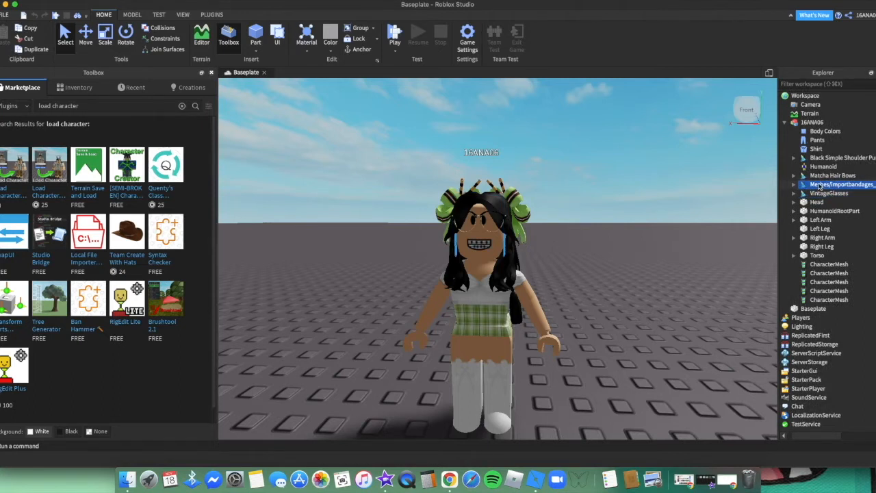
pyautogui.click(831, 176)
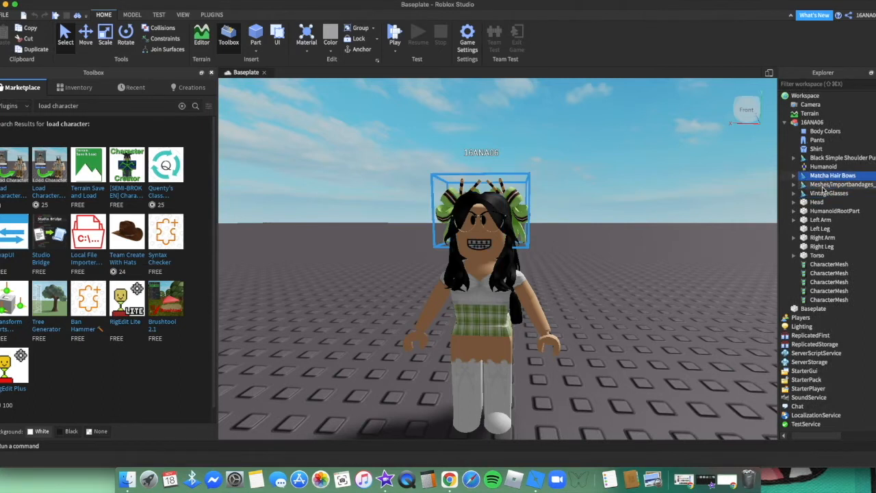
pyautogui.click(827, 186)
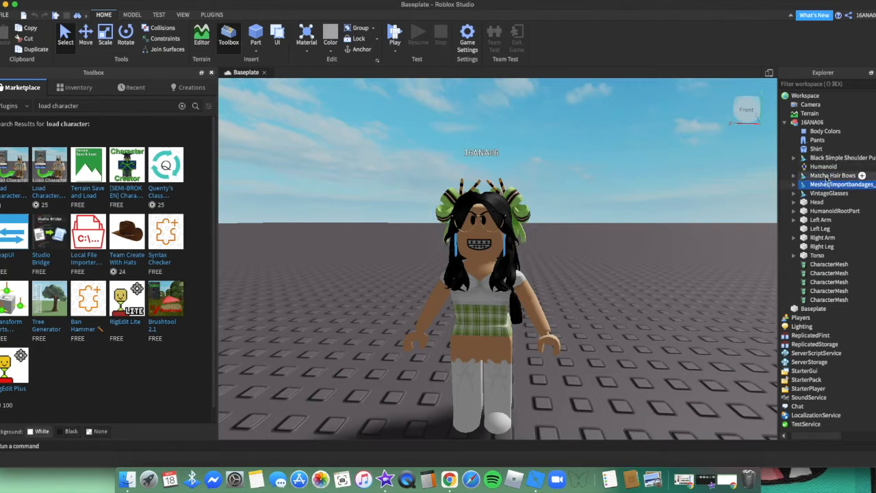
pyautogui.click(829, 159)
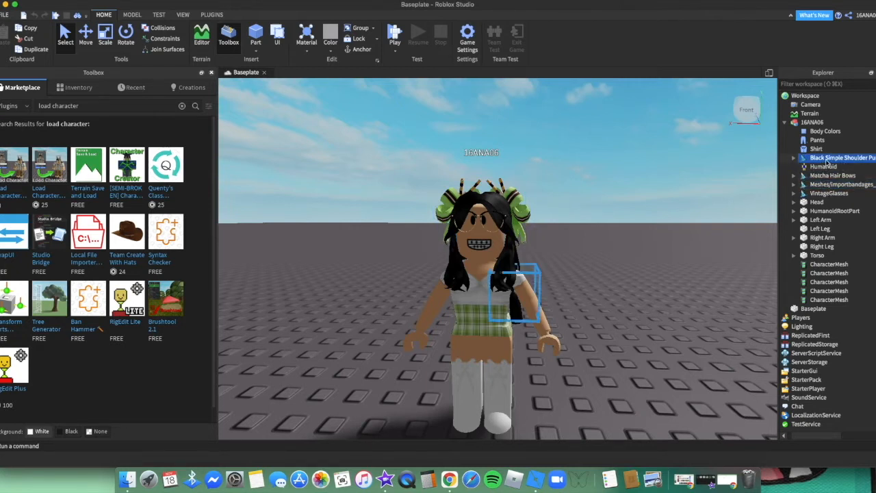
pyautogui.press('Delete')
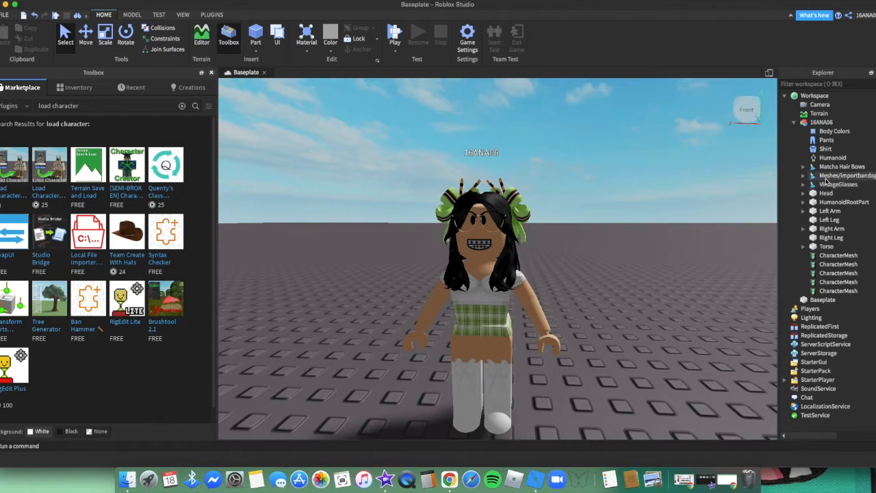
# Step: Expand the character's Head part and delete its face decal
pyautogui.moveTo(629, 201); pyautogui.dragTo(629, 221, button='right')
pyautogui.scroll(5, 628, 200)
pyautogui.scroll(-10, 622, 208)
pyautogui.scroll(3, 628, 218)
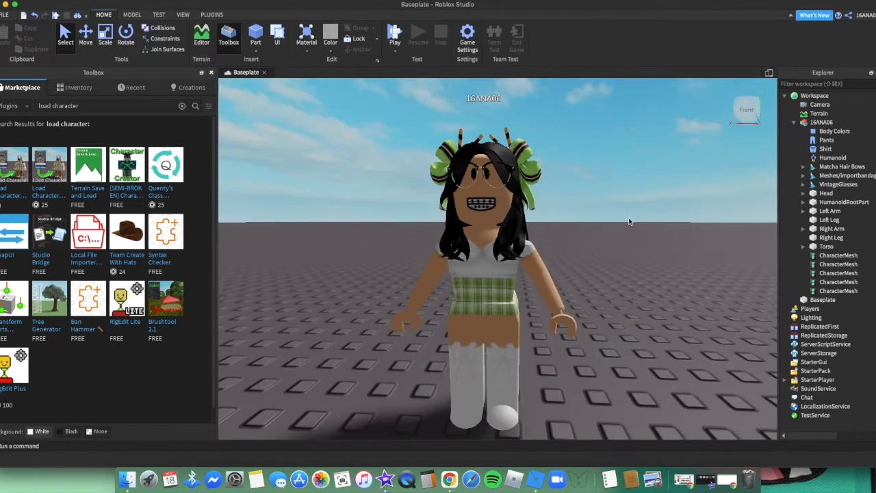
pyautogui.scroll(2, 630, 221)
pyautogui.scroll(-3, 629, 219)
pyautogui.scroll(3, 630, 219)
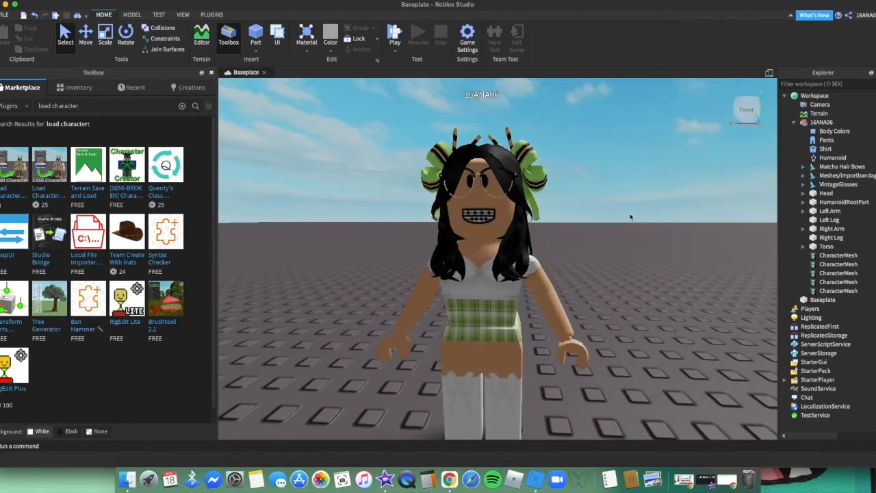
pyautogui.click(804, 193)
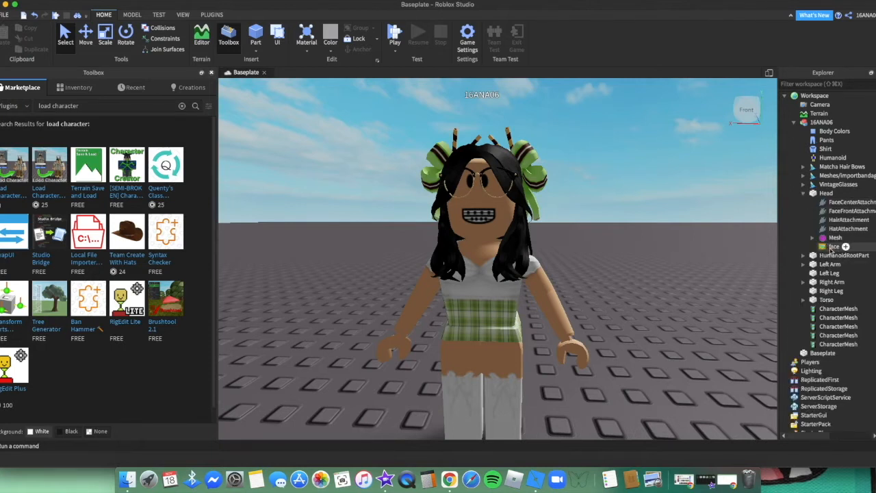
pyautogui.click(803, 194)
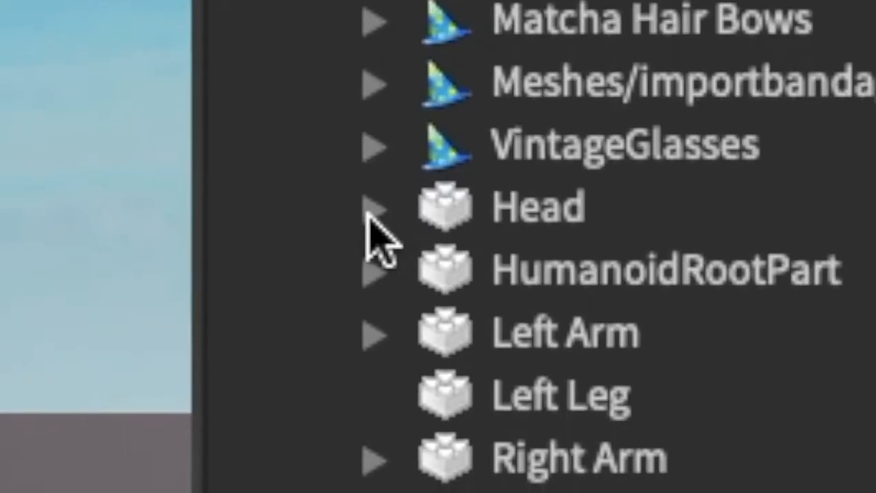
pyautogui.click(803, 194)
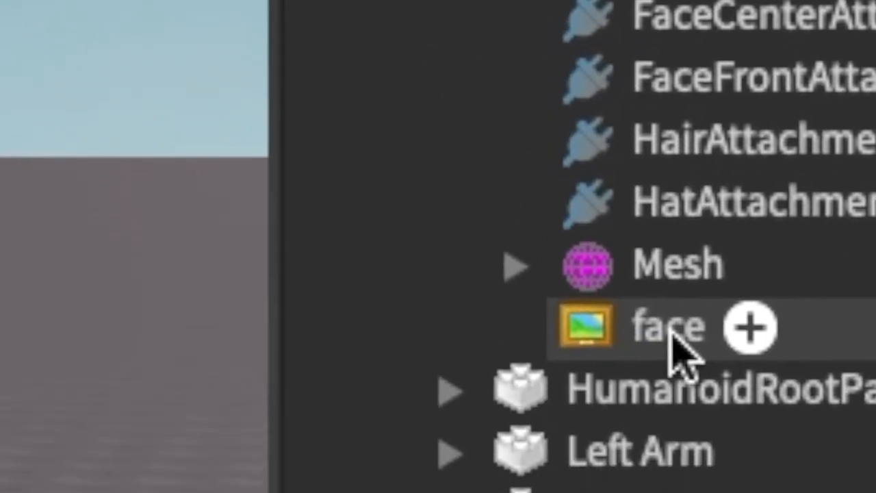
pyautogui.click(639, 441)
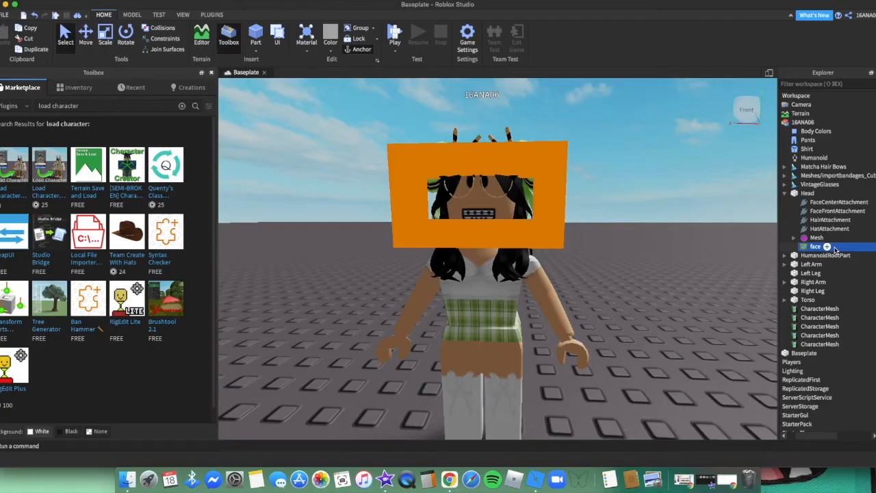
pyautogui.press('Delete')
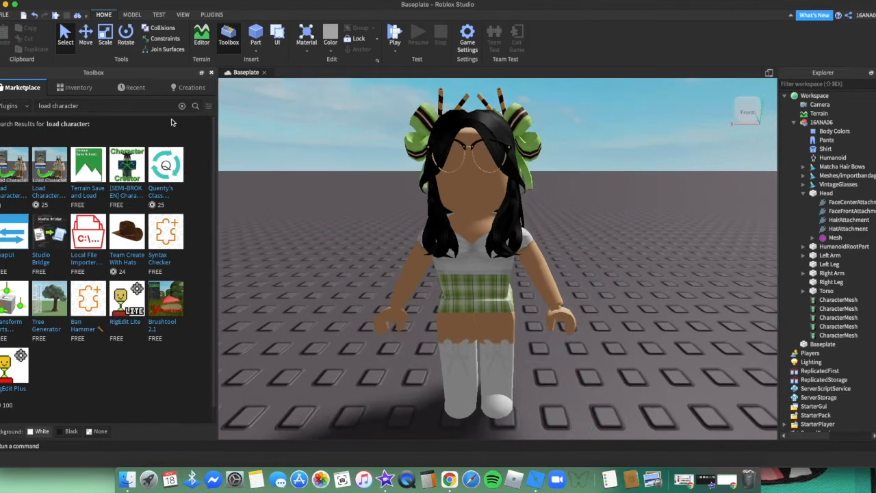
# Step: Switch the marketplace category to Images and search for "super happy face"
pyautogui.click(14, 106)
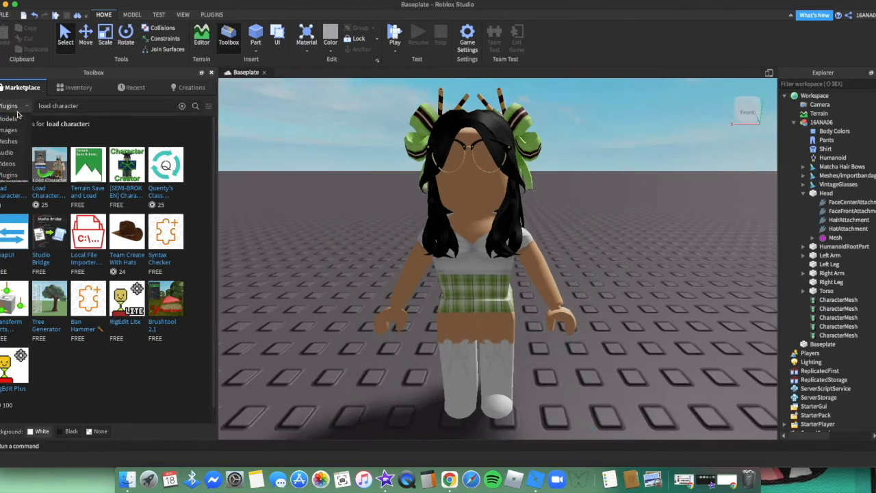
pyautogui.click(12, 133)
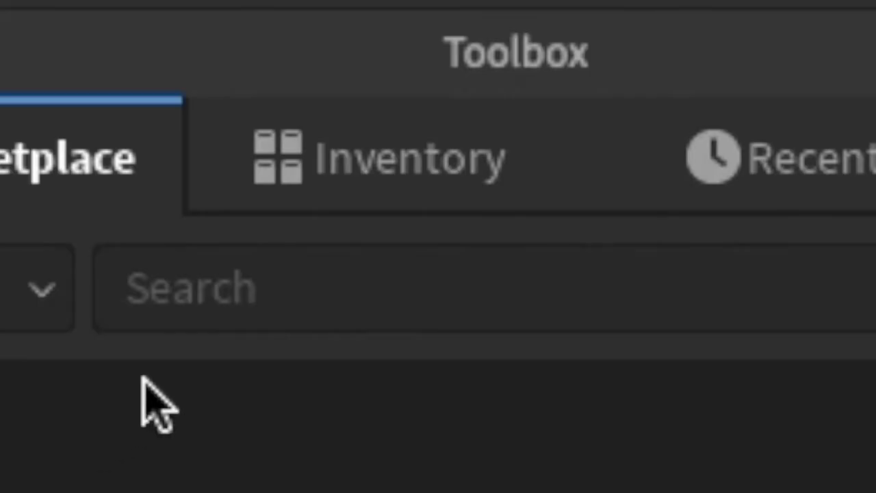
pyautogui.click(62, 108)
pyautogui.write('super ')
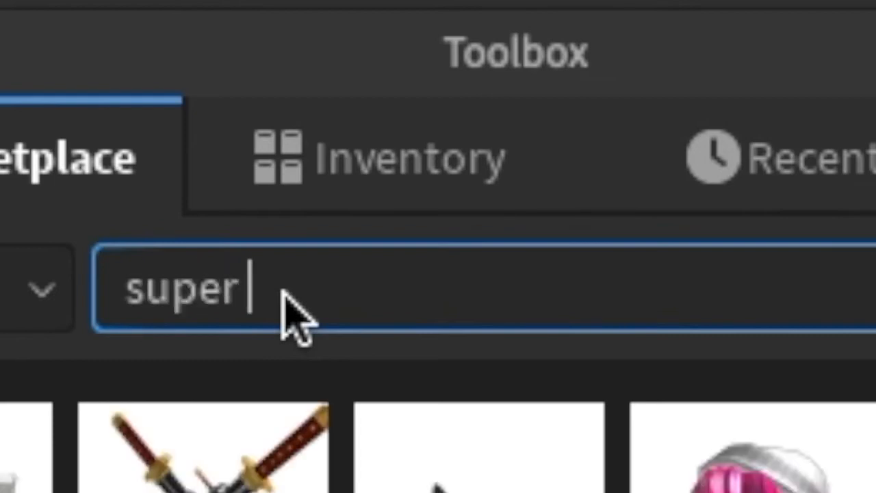
pyautogui.write('happy')
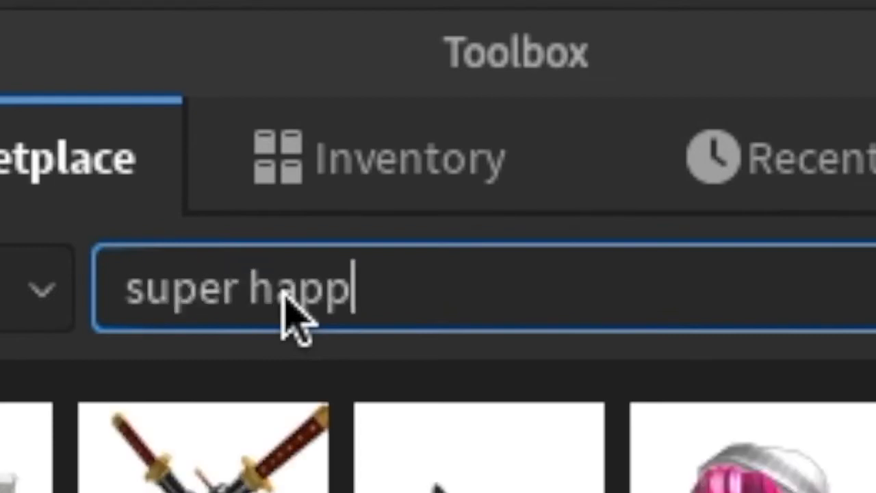
pyautogui.write(' face')
pyautogui.press('Return')
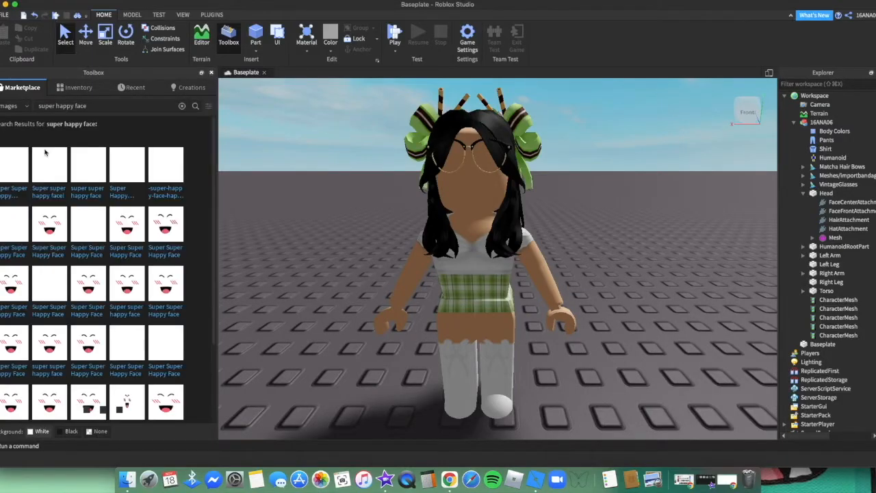
# Step: Place a Super Super Happy Face image from the search results on the front of the character's head
pyautogui.moveTo(55, 226); pyautogui.dragTo(356, 272)
pyautogui.moveTo(404, 229); pyautogui.dragTo(446, 203)
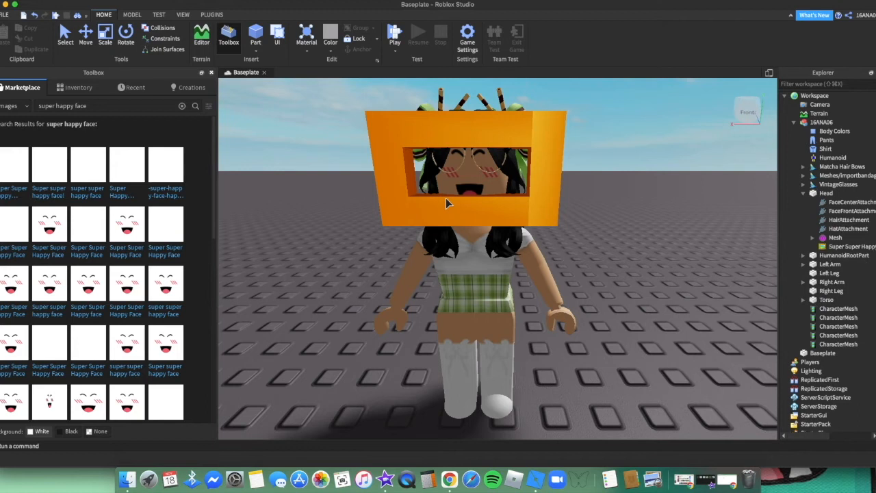
pyautogui.moveTo(628, 264); pyautogui.dragTo(625, 265, button='right')
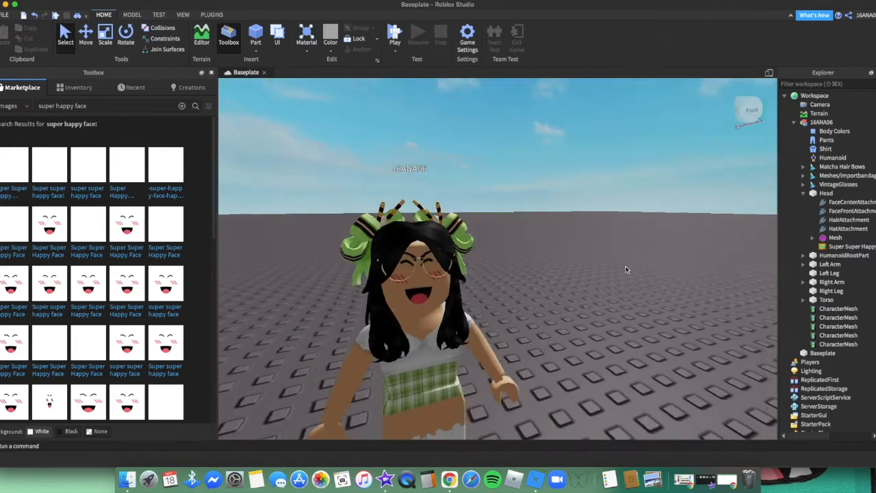
pyautogui.scroll(-3, 625, 265)
# Step: Try another super happy face image on surfaces around the character, then undo the face placements
pyautogui.click(177, 290)
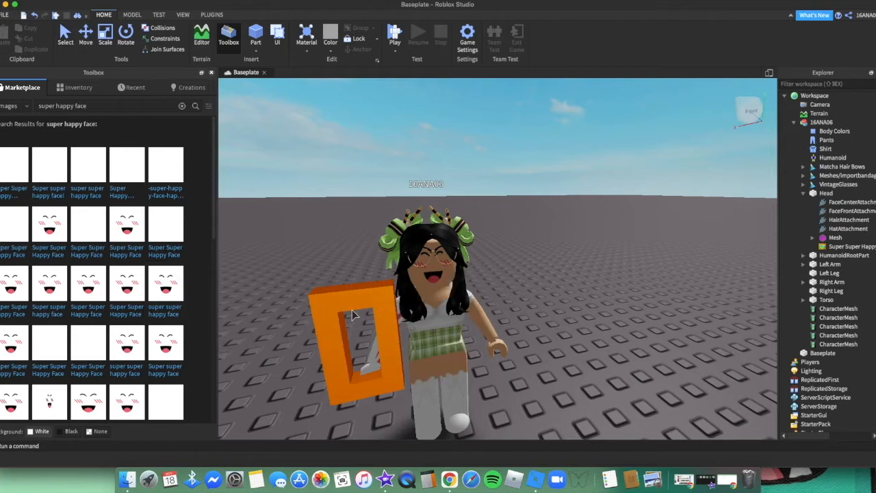
pyautogui.click(451, 301)
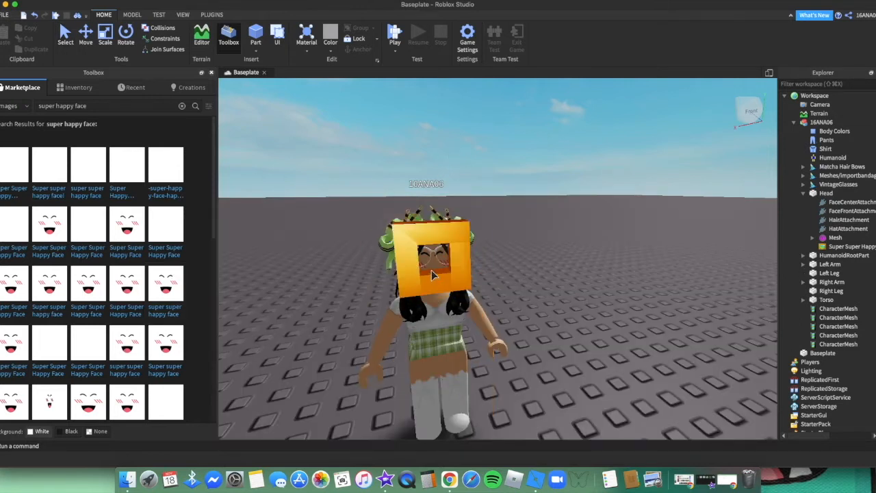
pyautogui.click(432, 291)
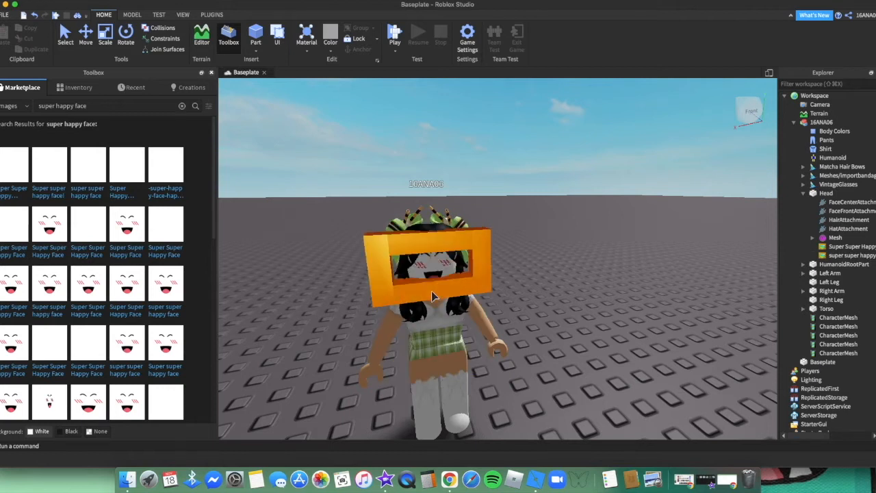
pyautogui.click(437, 282)
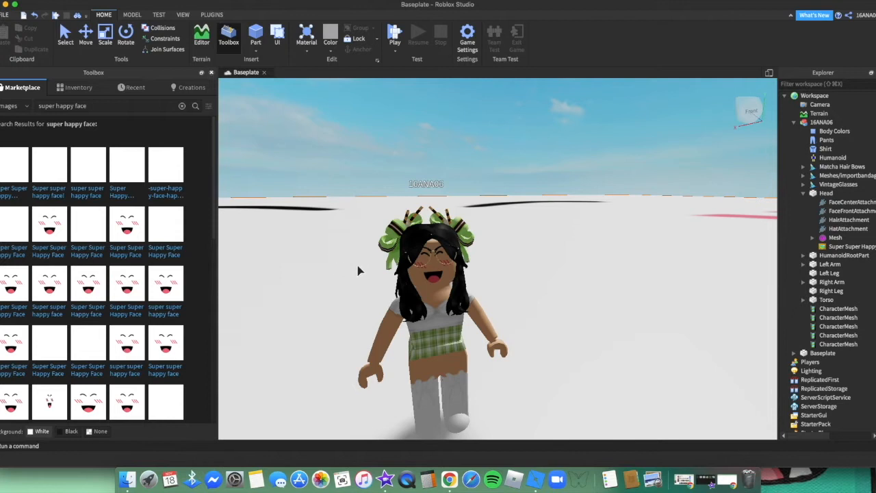
pyautogui.click(427, 281)
pyautogui.click(536, 251)
pyautogui.moveTo(535, 251); pyautogui.dragTo(517, 235, button='right')
pyautogui.press('super+z')
pyautogui.press('super+z')
# Step: Apply the Super Super Happy Face image to the front of the faceless head and check it from several angles
pyautogui.scroll(10, 520, 234)
pyautogui.scroll(-5, 518, 234)
pyautogui.scroll(-3, 517, 234)
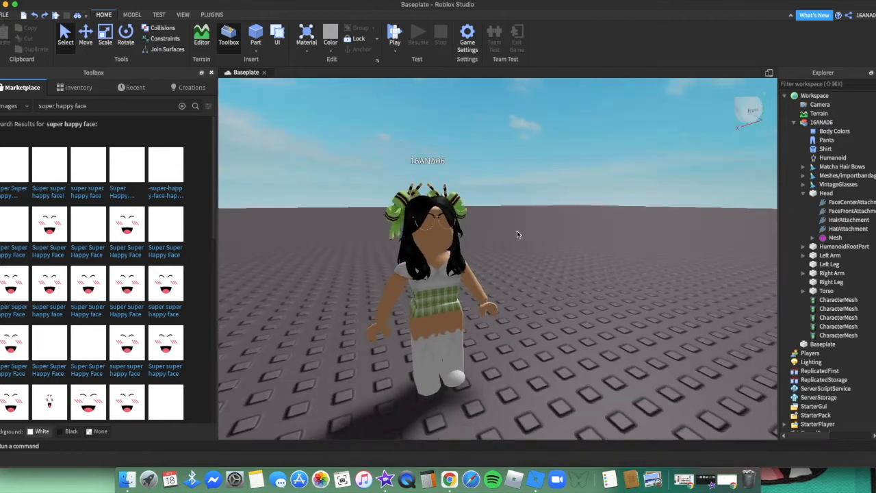
pyautogui.scroll(5, 516, 234)
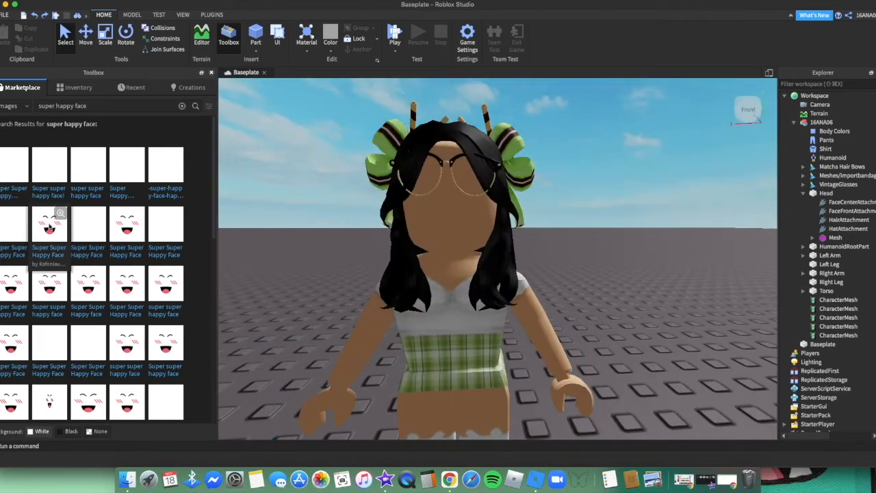
pyautogui.click(386, 228)
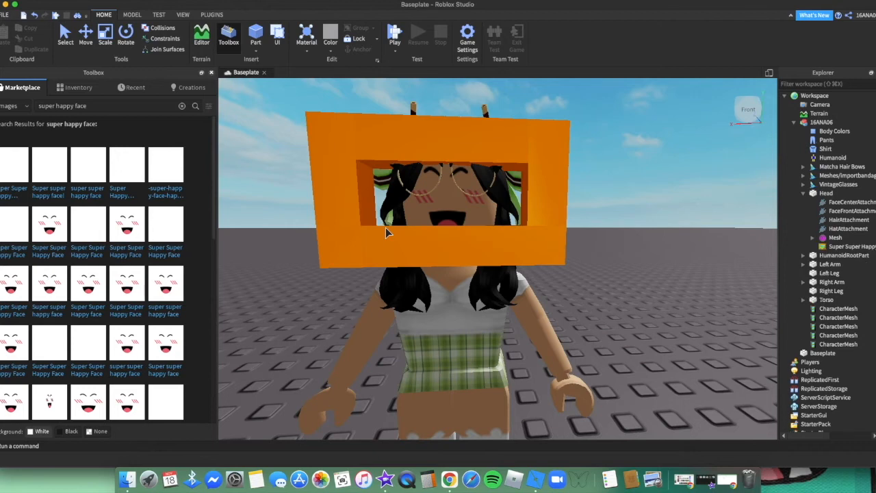
pyautogui.scroll(-5, 597, 232)
pyautogui.moveTo(598, 233); pyautogui.dragTo(597, 232, button='right')
pyautogui.scroll(2, 597, 232)
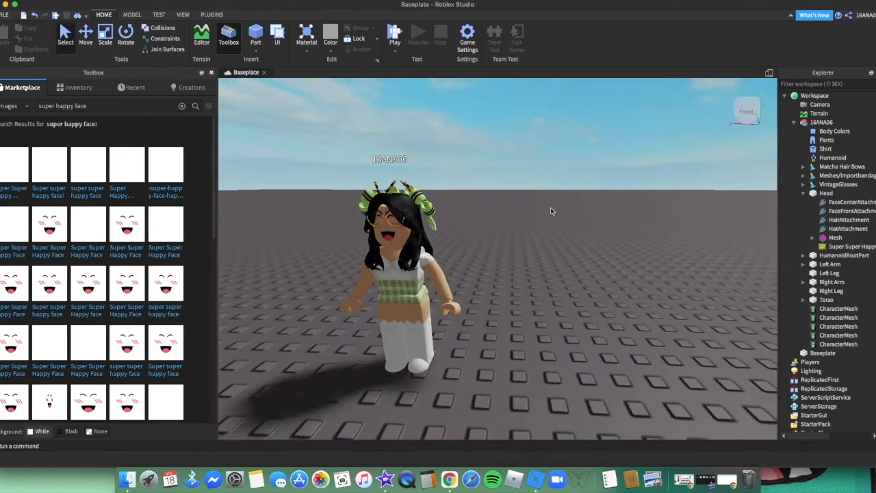
pyautogui.moveTo(551, 209); pyautogui.dragTo(525, 212, button='right')
pyautogui.scroll(-2, 534, 211)
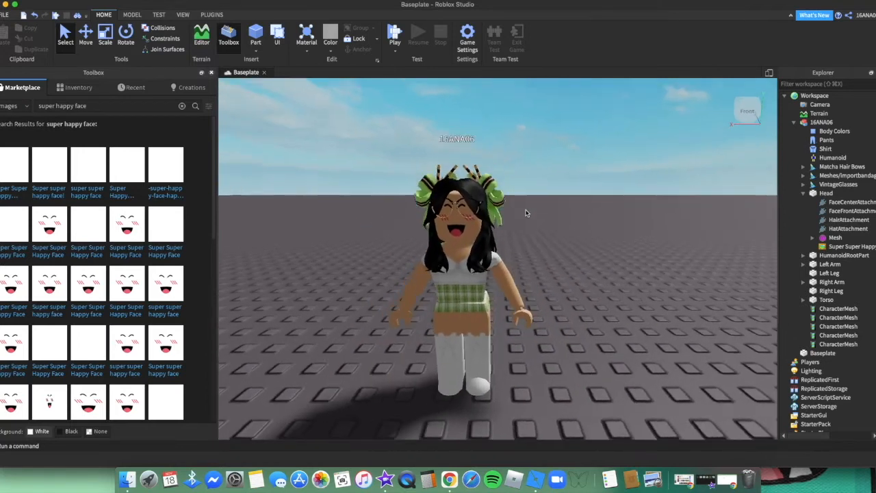
pyautogui.scroll(2, 525, 210)
# Step: Collapse the Head part and filter the marketplace Models by the creator Fairyjhull
pyautogui.click(803, 193)
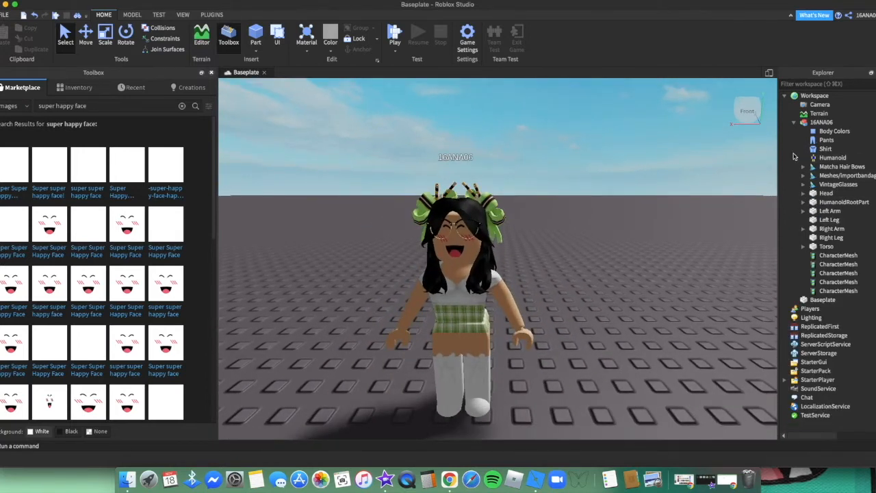
pyautogui.click(11, 105)
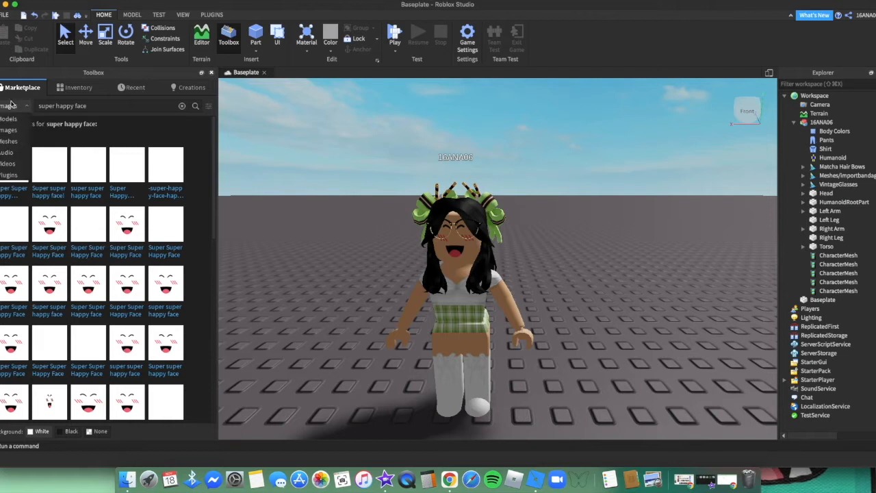
pyautogui.click(8, 119)
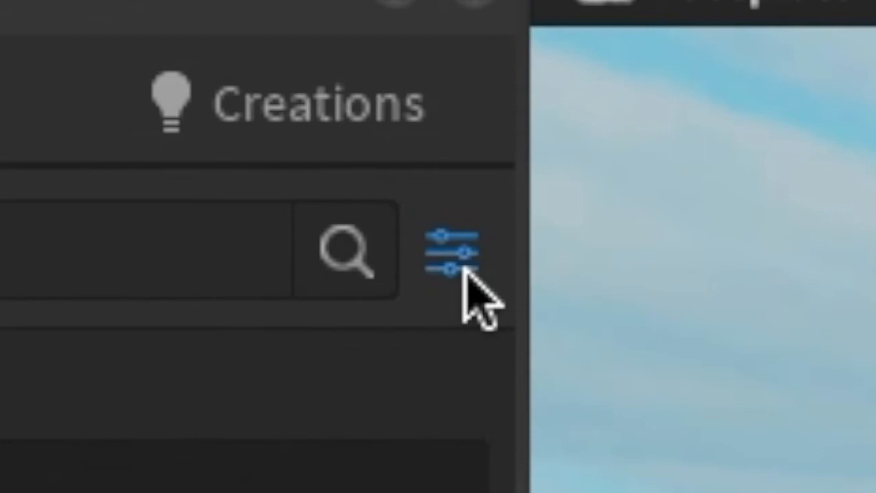
pyautogui.click(453, 269)
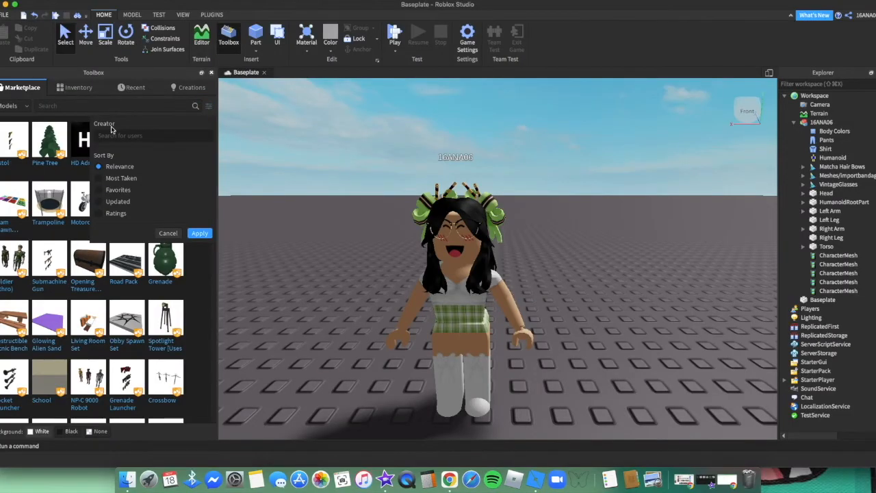
pyautogui.click(131, 136)
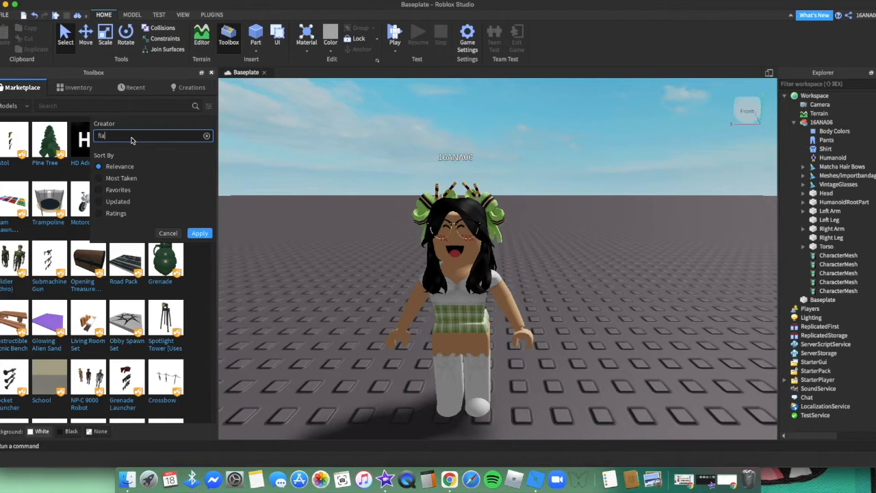
pyautogui.write('fairyjhu')
pyautogui.click(142, 148)
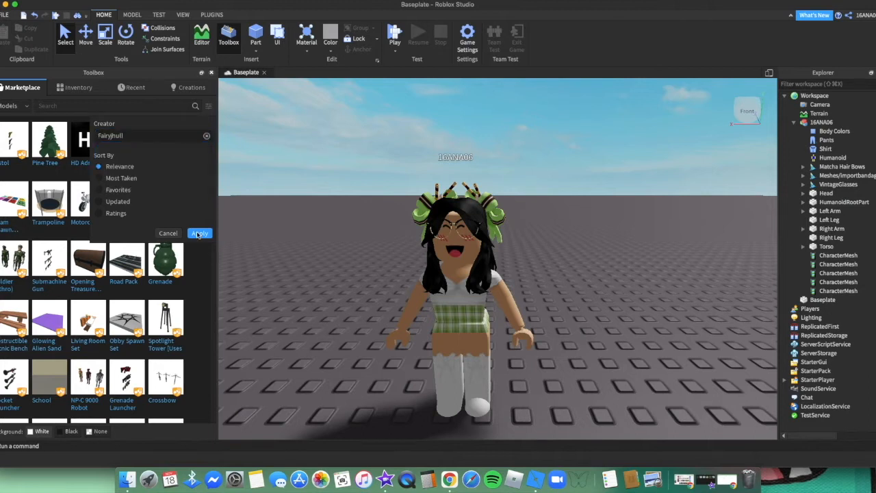
pyautogui.click(198, 233)
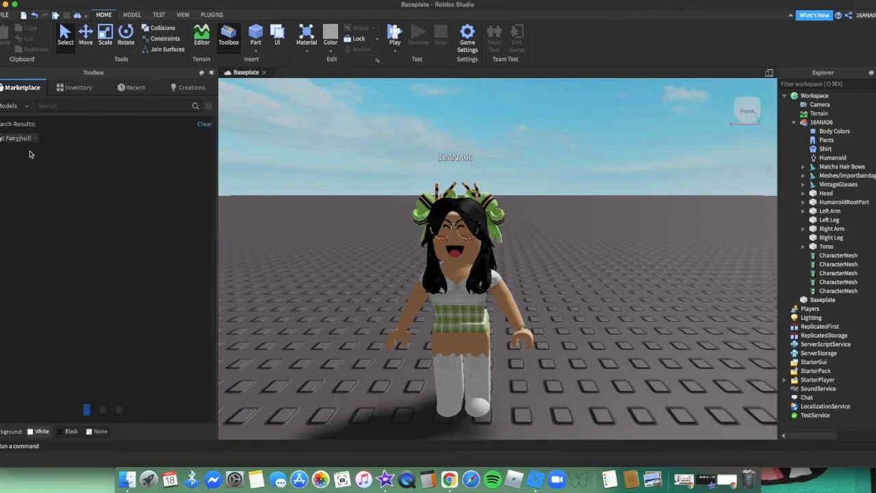
# Step: Preview the "Fairy forest pond!" model in the marketplace and close its details
pyautogui.moveTo(522, 276); pyautogui.dragTo(459, 265, button='right')
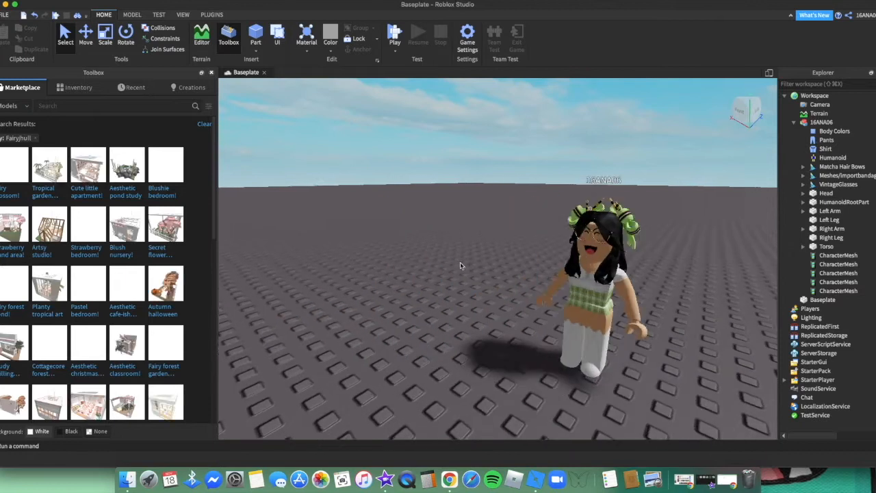
pyautogui.scroll(5, 460, 265)
pyautogui.scroll(-6, 493, 265)
pyautogui.scroll(8, 525, 264)
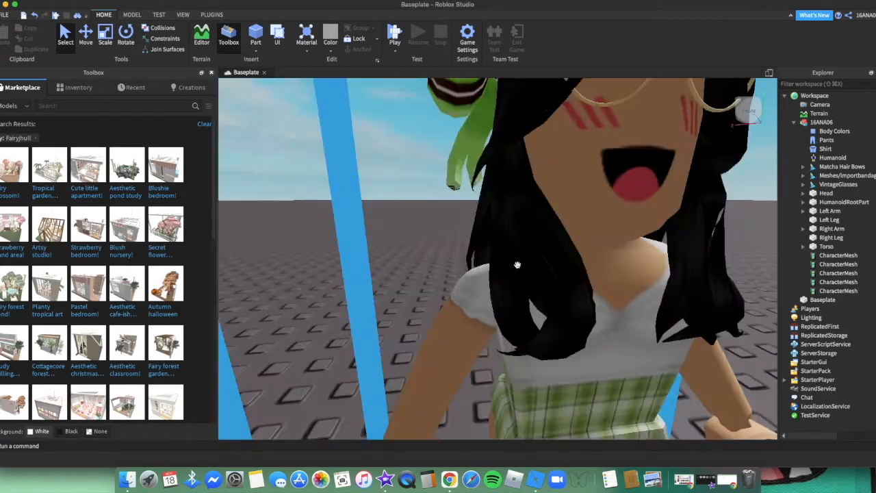
pyautogui.scroll(-6, 518, 265)
pyautogui.click(19, 276)
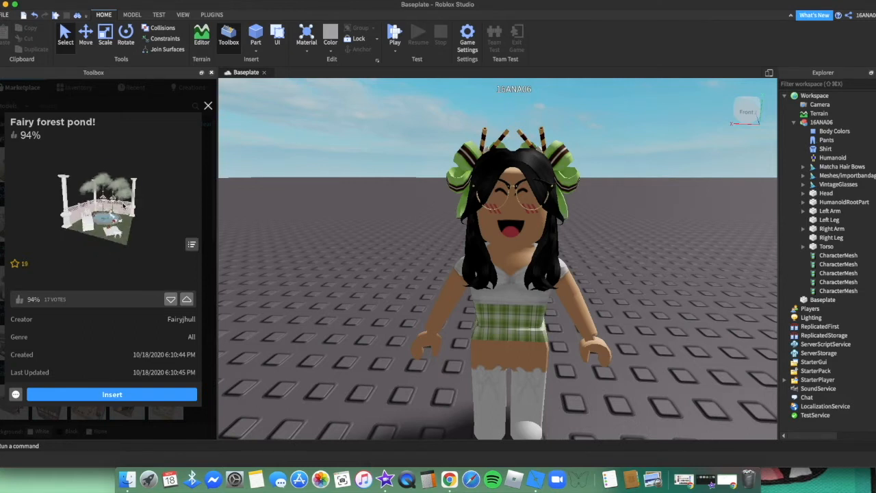
pyautogui.scroll(5, 118, 202)
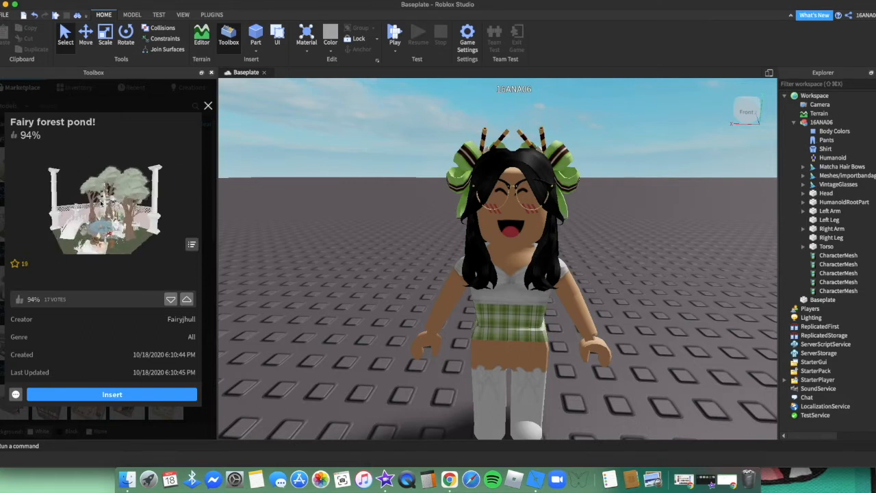
pyautogui.click(209, 105)
pyautogui.scroll(-5, 411, 247)
pyautogui.moveTo(410, 247); pyautogui.dragTo(445, 251, button='right')
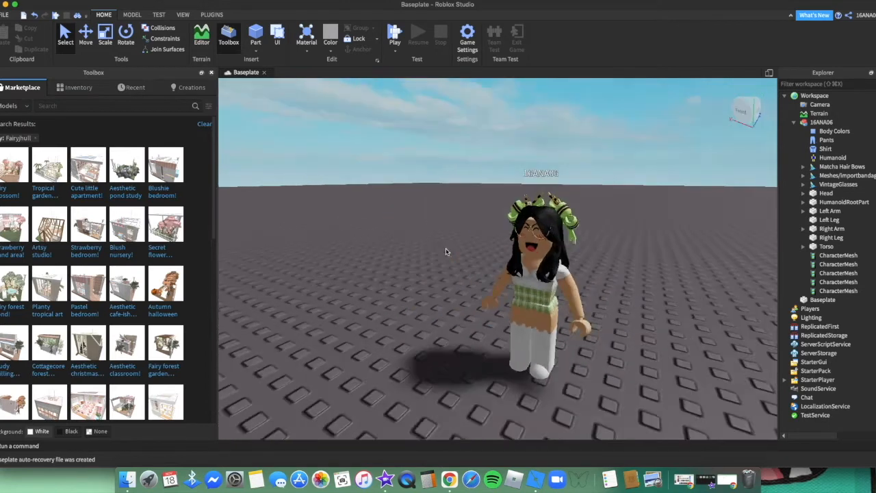
# Step: Frame the avatar from the front and clear the Fairyjhull creator filter from the marketplace model results
pyautogui.click(527, 288)
pyautogui.press('f')
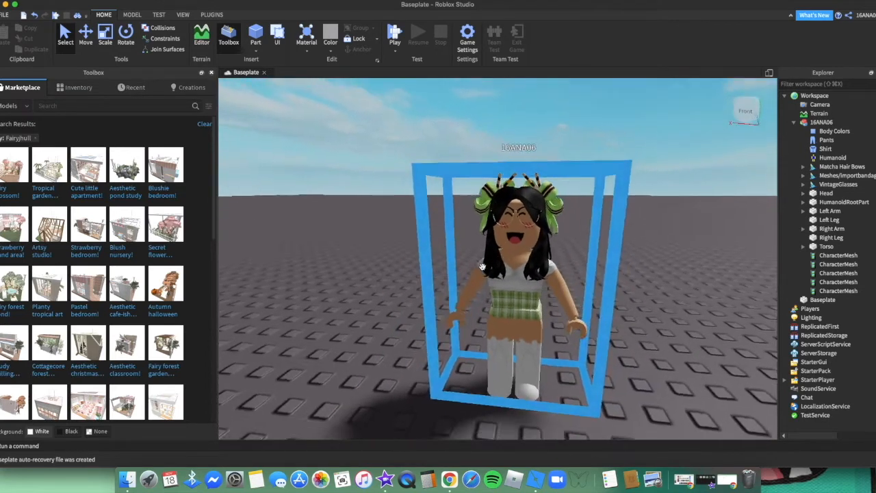
pyautogui.moveTo(483, 267); pyautogui.dragTo(518, 253, button='right')
pyautogui.scroll(-2, 518, 253)
pyautogui.click(518, 254)
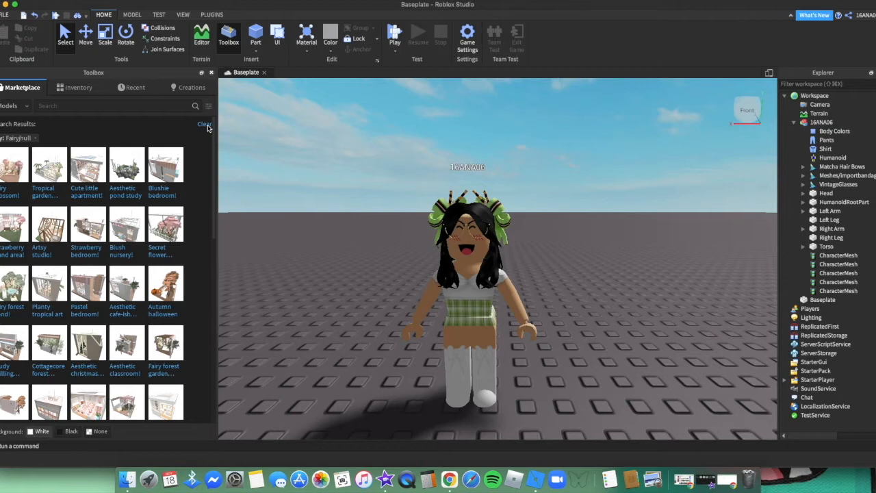
pyautogui.click(205, 125)
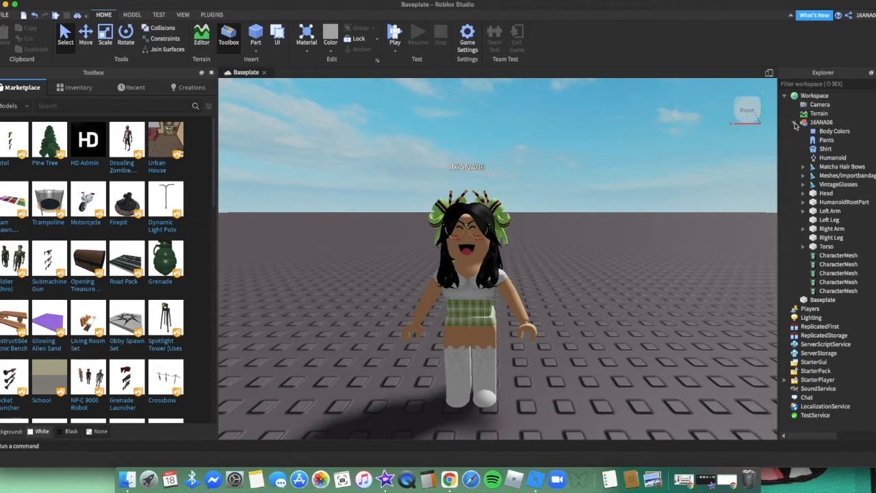
# Step: Select the avatar's Torso, Right Leg, Right Arm, Left Leg, Left Arm, HumanoidRootPart and Head together in the model hierarchy
pyautogui.click(827, 246)
pyautogui.hscroll(1, 829, 247)
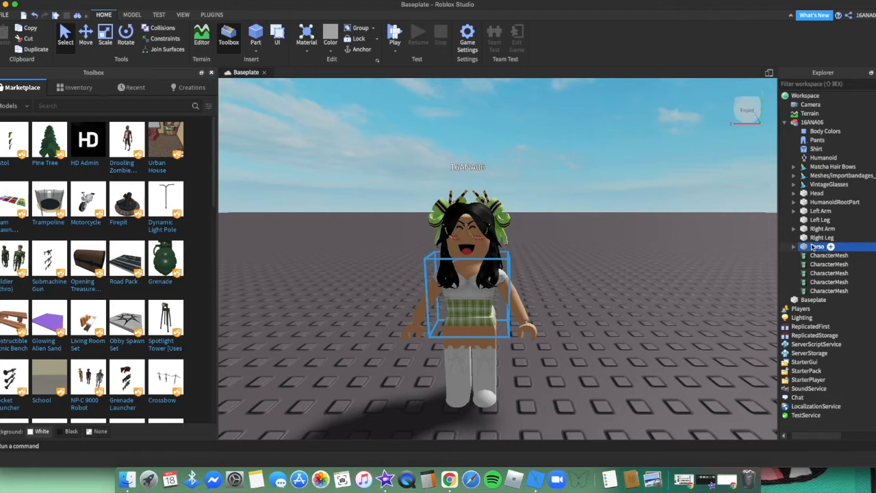
pyautogui.keyDown('shift'); pyautogui.click(818, 238); pyautogui.keyUp('shift')
pyautogui.keyDown('shift'); pyautogui.click(818, 229); pyautogui.keyUp('shift')
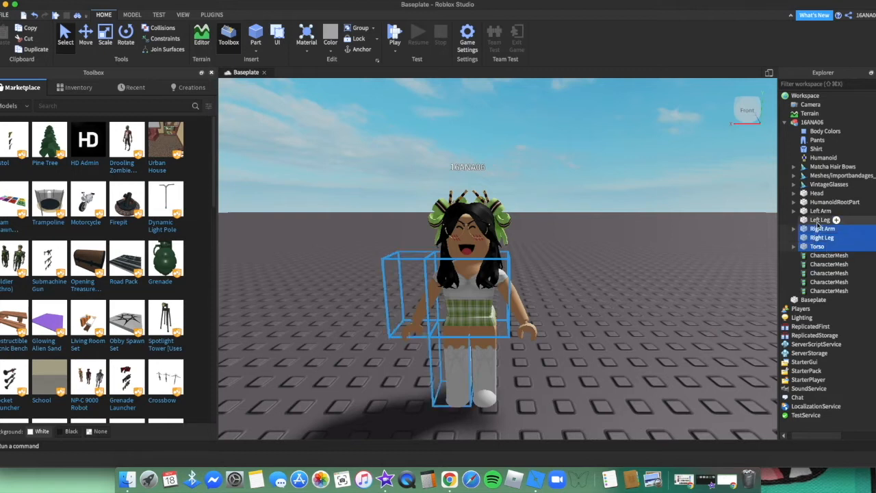
pyautogui.keyDown('shift'); pyautogui.click(818, 219); pyautogui.keyUp('shift')
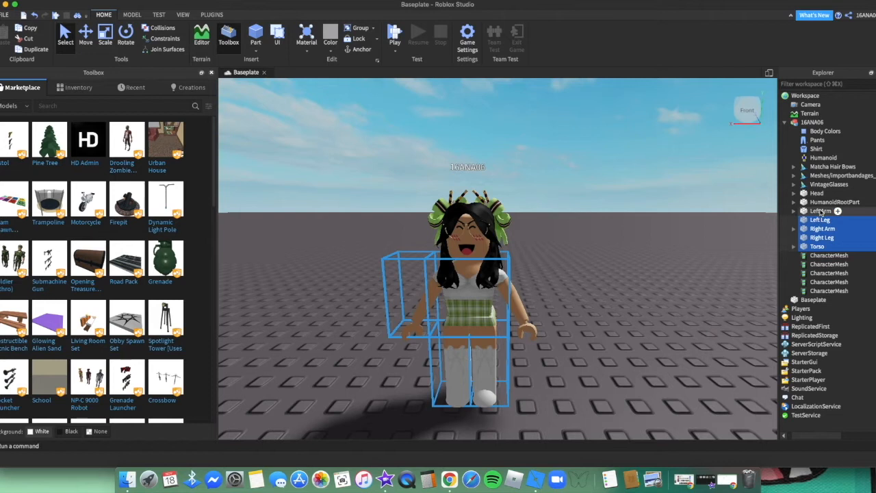
pyautogui.keyDown('shift'); pyautogui.click(820, 212); pyautogui.keyUp('shift')
pyautogui.keyDown('shift'); pyautogui.click(821, 202); pyautogui.keyUp('shift')
pyautogui.keyDown('shift'); pyautogui.click(813, 194); pyautogui.keyUp('shift')
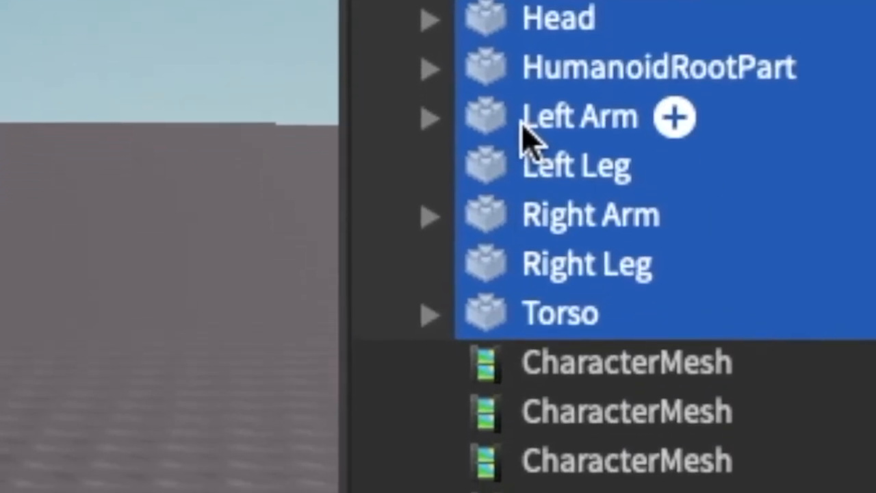
# Step: Export the selected body parts as "clothes" into the | g f x | folder on the Desktop
pyautogui.rightClick(525, 134)
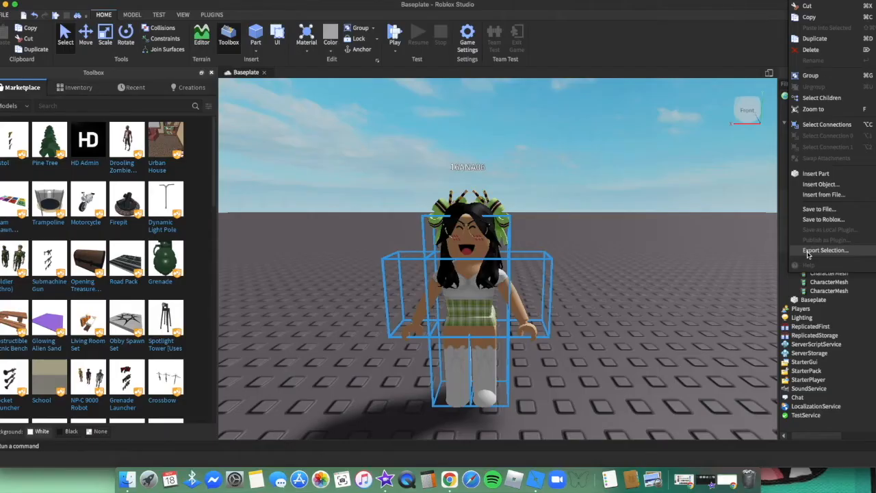
pyautogui.click(808, 252)
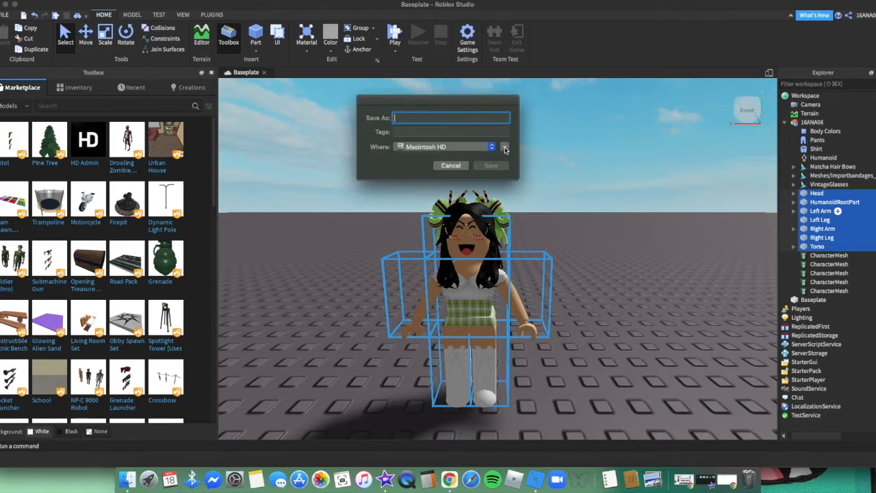
pyautogui.click(504, 148)
pyautogui.click(283, 192)
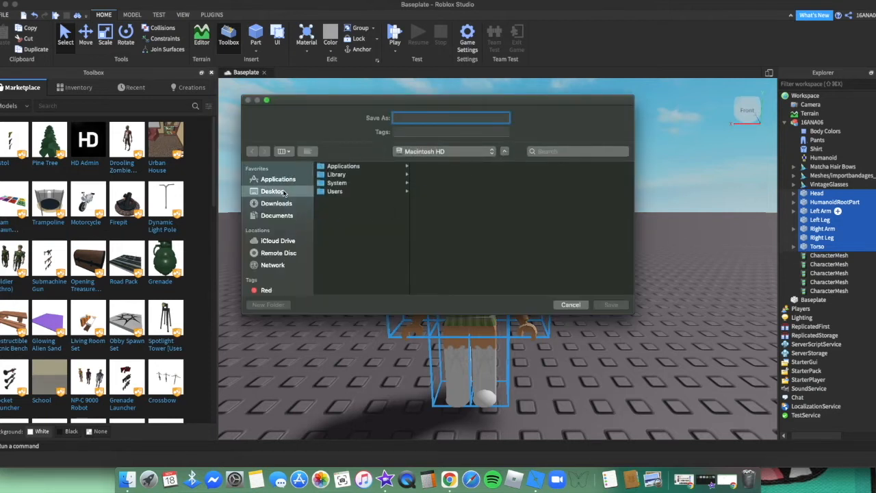
pyautogui.click(349, 166)
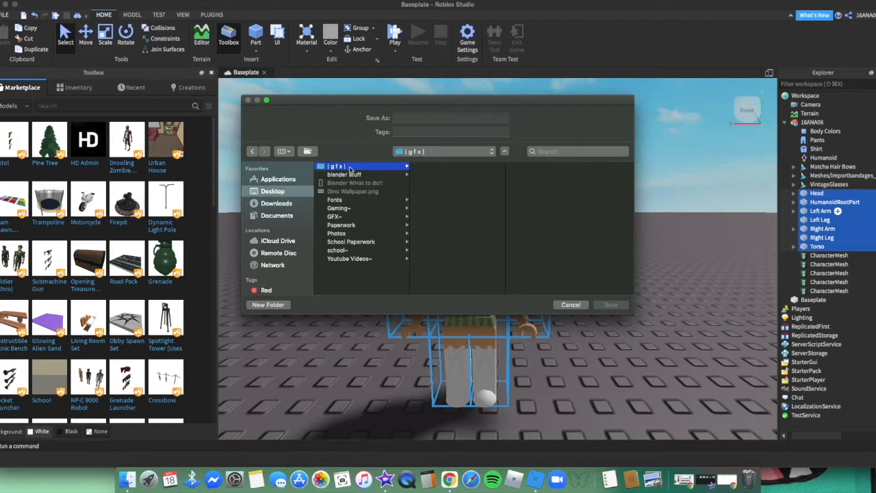
pyautogui.click(469, 118)
pyautogui.moveTo(530, 111); pyautogui.dragTo(572, 146)
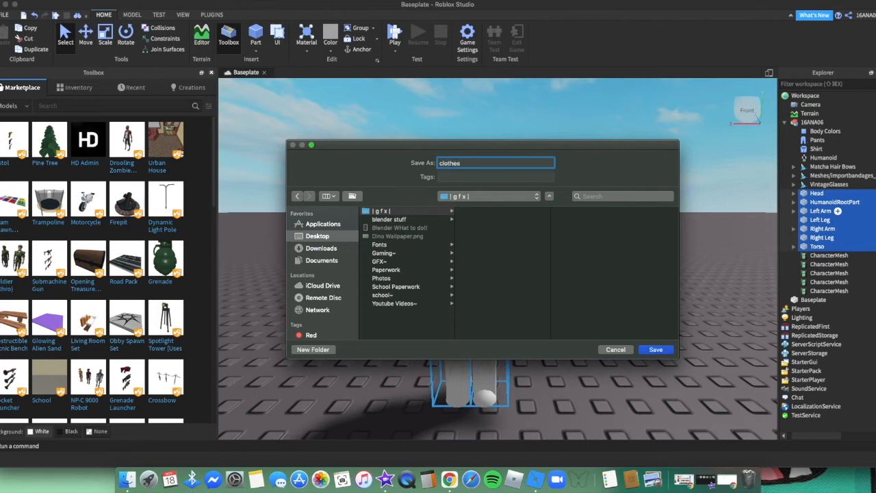
pyautogui.click(656, 350)
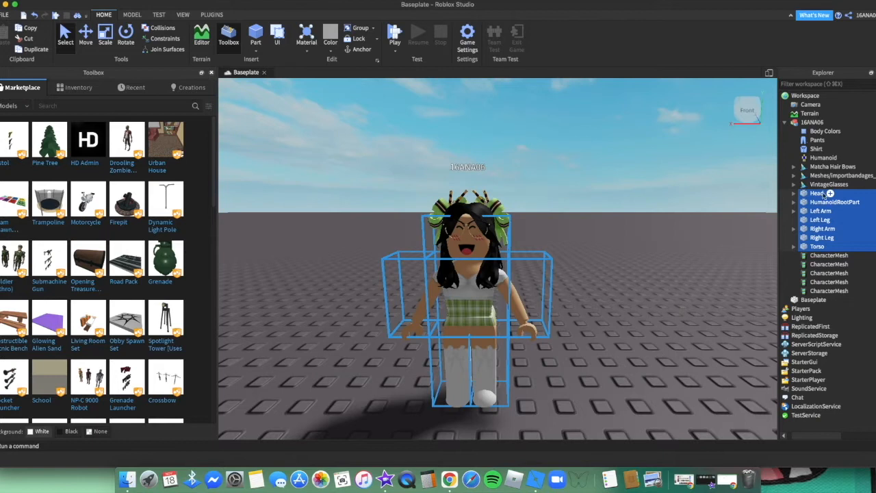
pyautogui.click(817, 193)
pyautogui.click(730, 203)
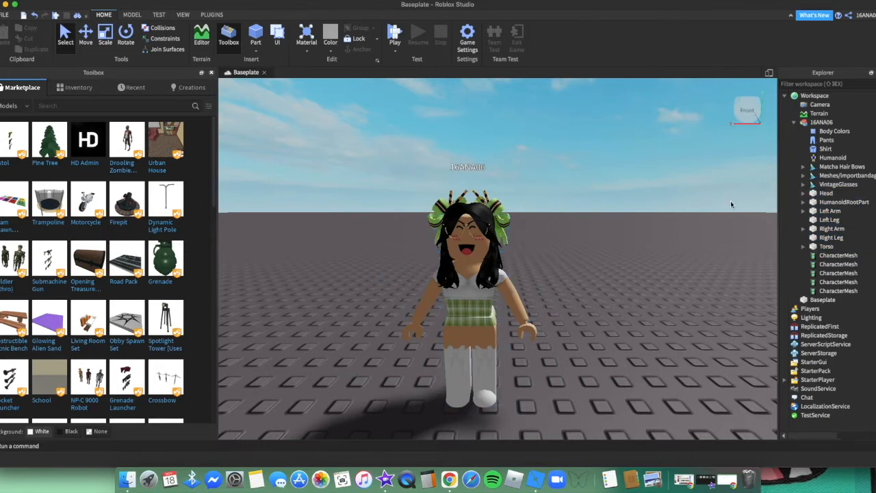
pyautogui.click(824, 195)
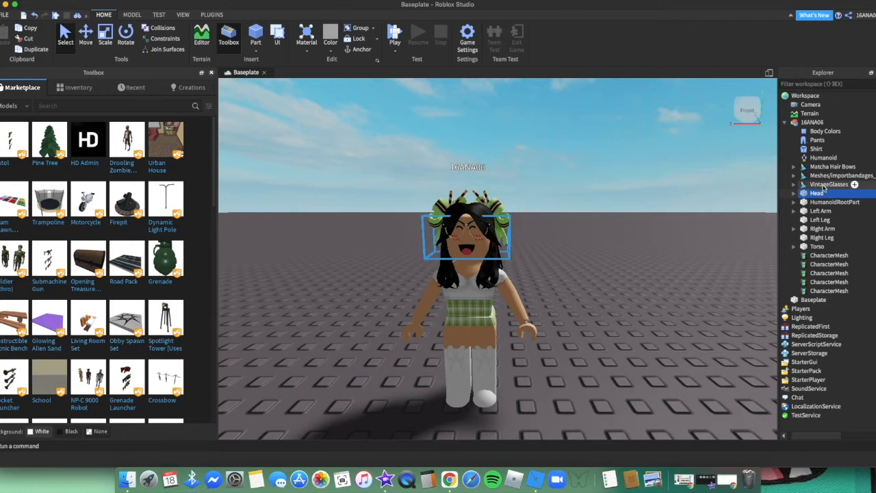
pyautogui.keyDown('shift'); pyautogui.click(825, 185); pyautogui.keyUp('shift')
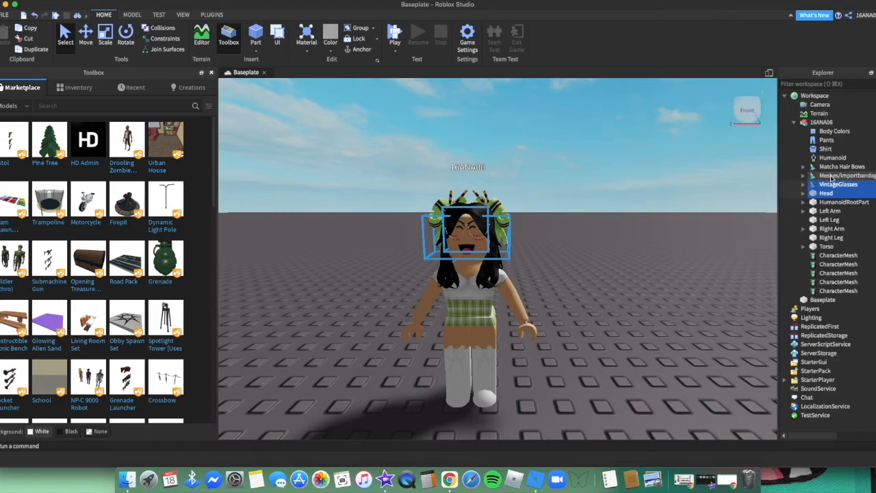
pyautogui.keyDown('shift'); pyautogui.click(838, 177); pyautogui.keyUp('shift')
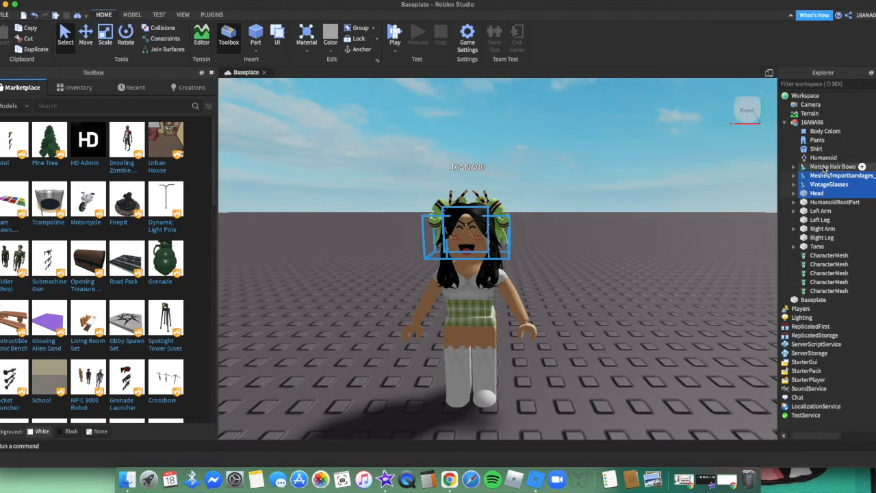
pyautogui.keyDown('shift'); pyautogui.click(825, 167); pyautogui.keyUp('shift')
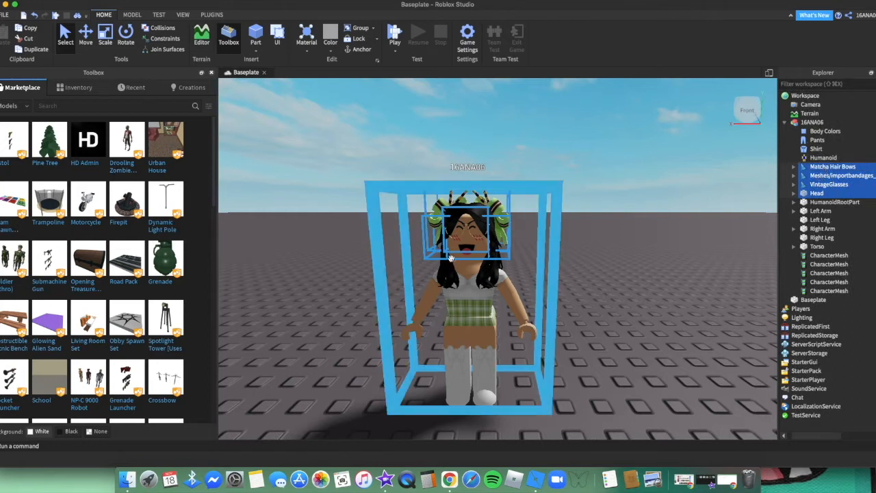
pyautogui.moveTo(637, 237); pyautogui.dragTo(637, 238, button='right')
pyautogui.scroll(5, 636, 238)
pyautogui.scroll(-5, 636, 238)
pyautogui.click(86, 35)
pyautogui.moveTo(661, 238)
pyautogui.mouseDown()
pyautogui.moveTo(616, 238)
pyautogui.moveTo(654, 240)
pyautogui.mouseUp()
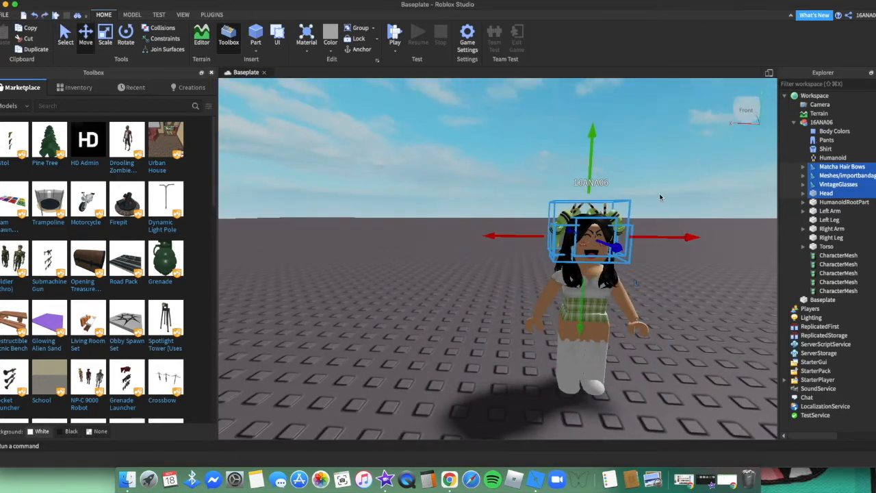
pyautogui.click(634, 195)
pyautogui.scroll(3, 633, 195)
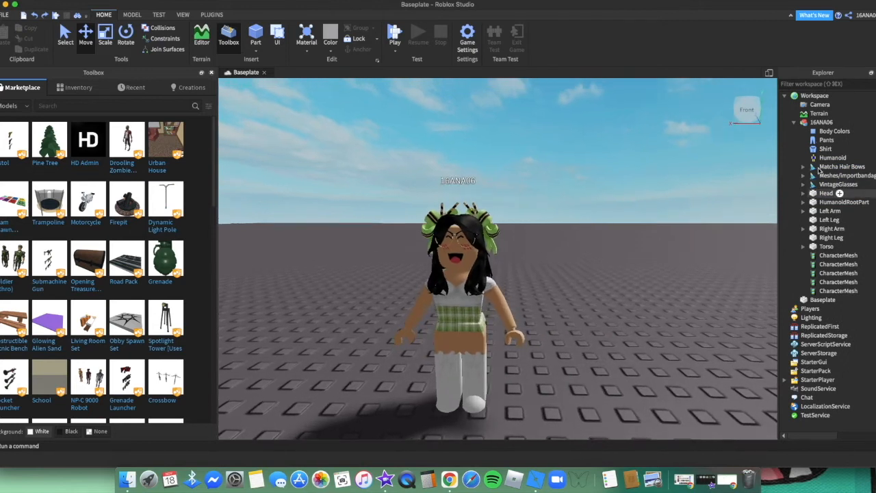
# Step: Export the Head, VintageGlasses, bandages and Matcha Hair Bows together as "head" into the | g f x | folder, then clear the selection
pyautogui.click(817, 194)
pyautogui.click(829, 167)
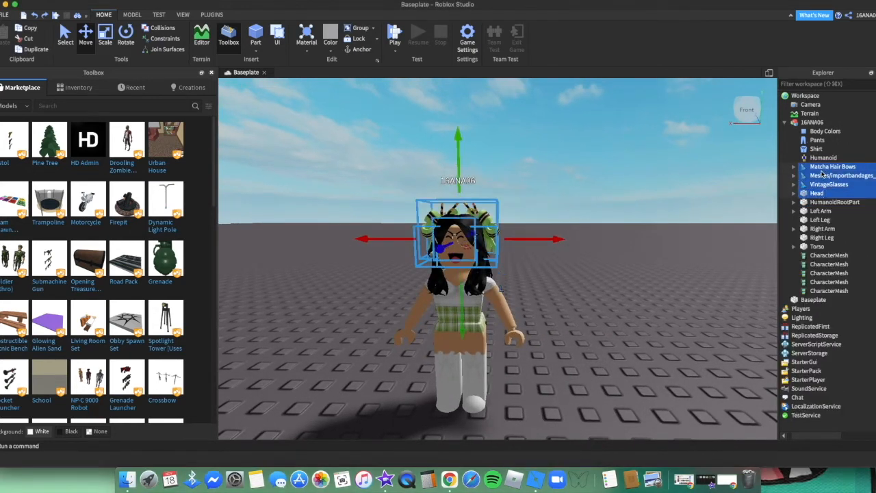
pyautogui.rightClick(829, 166)
pyautogui.click(832, 423)
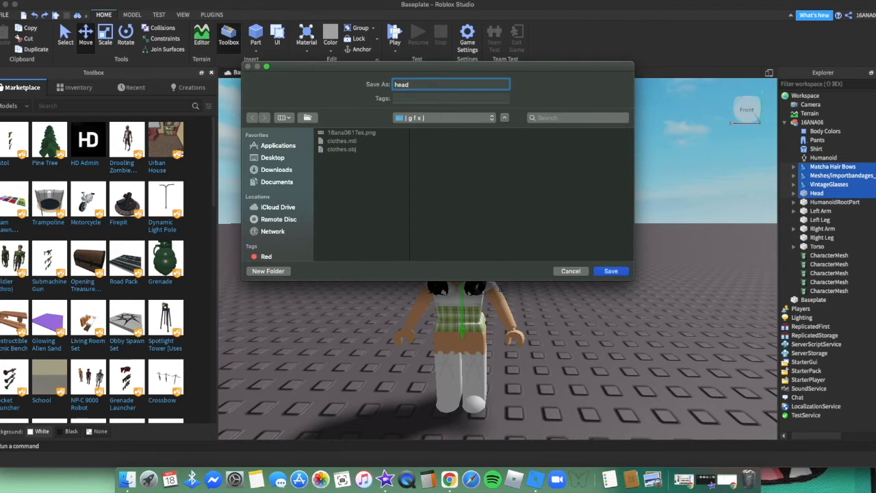
pyautogui.press('Return')
pyautogui.click(575, 199)
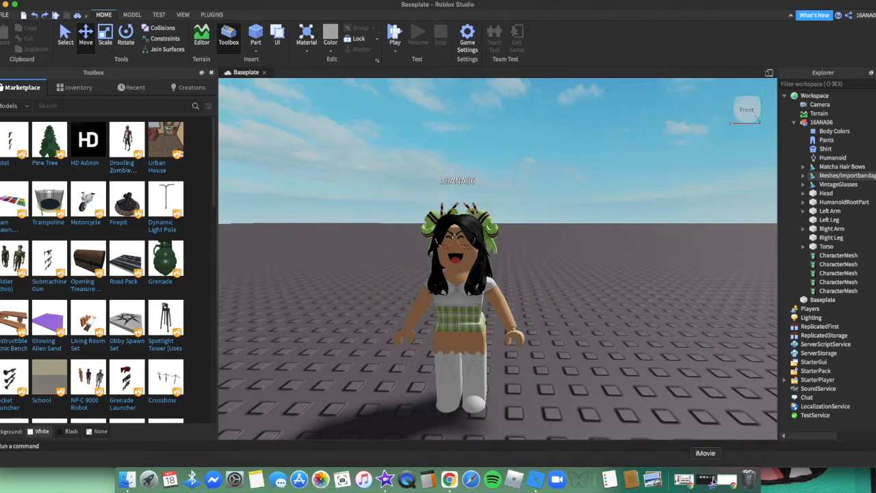
pyautogui.click(683, 483)
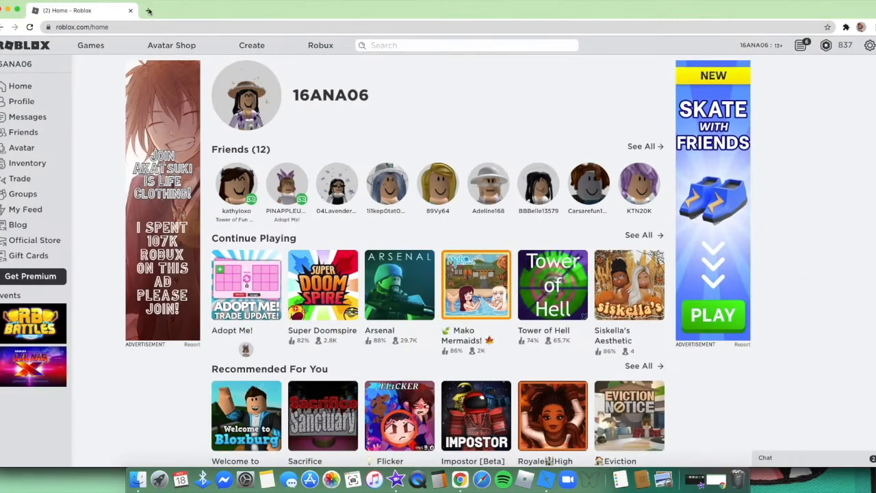
pyautogui.click(150, 11)
pyautogui.click(242, 10)
pyautogui.click(8, 10)
pyautogui.click(581, 246)
pyautogui.moveTo(580, 246); pyautogui.dragTo(572, 247, button='right')
pyautogui.moveTo(431, 182); pyautogui.dragTo(347, 134, button='right')
pyautogui.moveTo(410, 190)
pyautogui.mouseDown(button='right')
pyautogui.moveTo(454, 223)
pyautogui.moveTo(414, 191)
pyautogui.mouseUp(button='right')
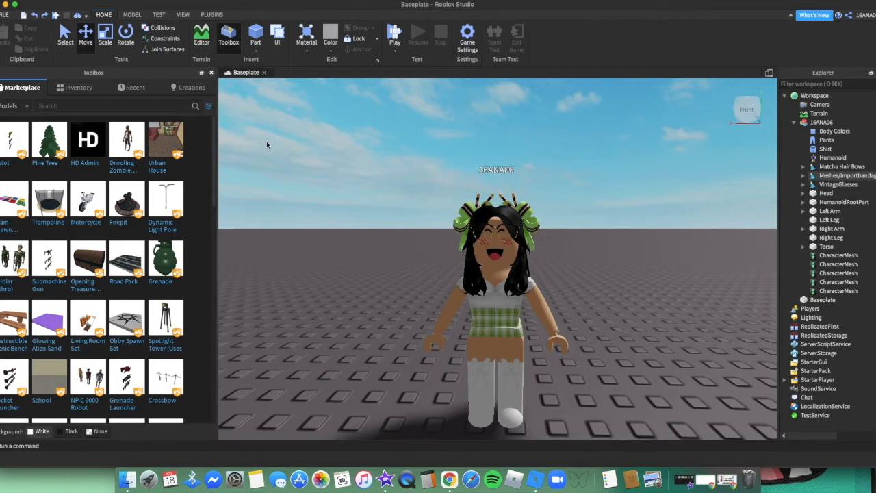
# Step: Launch Blender, minimize Roblox Studio and dismiss the splash screen
pyautogui.click(585, 477)
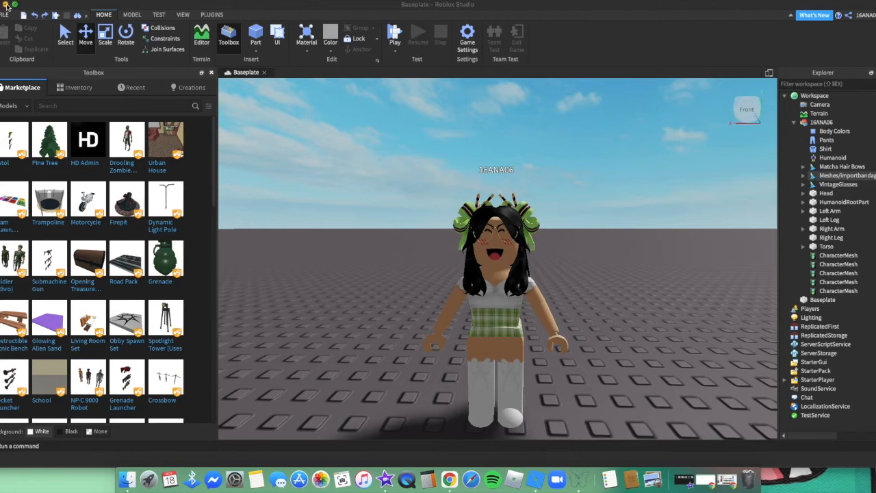
pyautogui.click(7, 5)
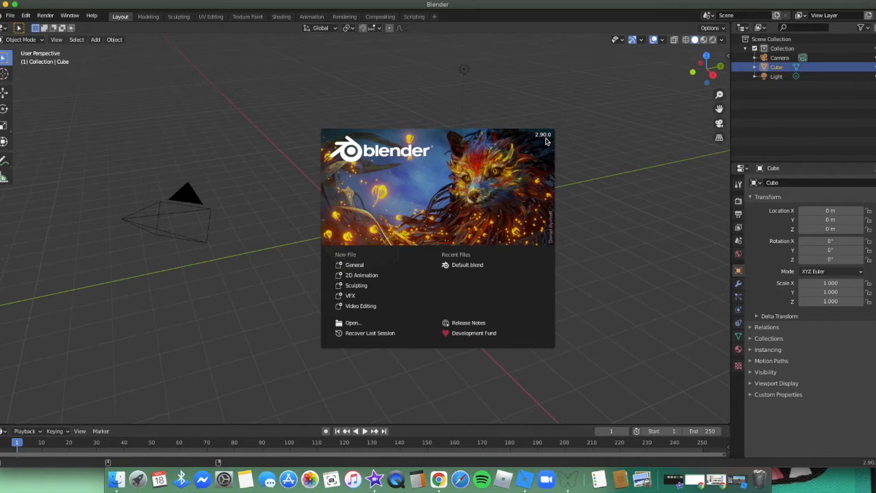
pyautogui.click(601, 273)
# Step: Fly through the default Blender scene to examine the cube from several distances and angles
pyautogui.rightClick(520, 248)
pyautogui.hotkey('shift', '`')
pyautogui.press('w')
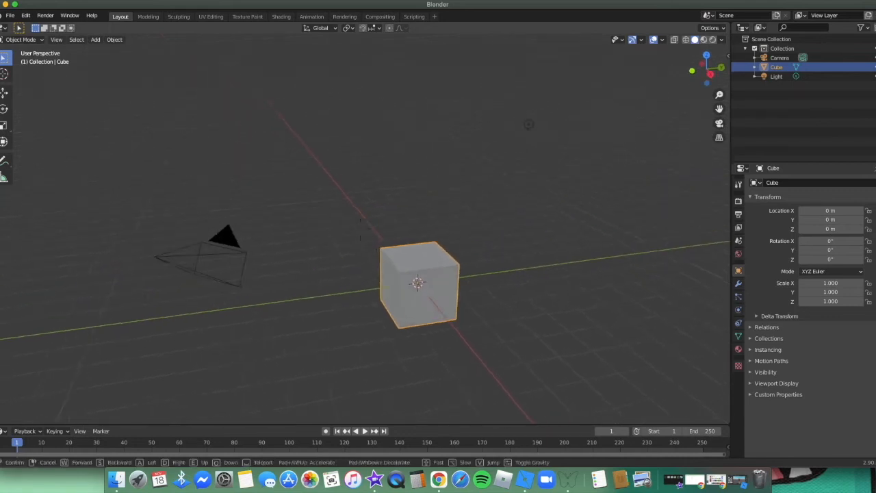
pyautogui.press('s')
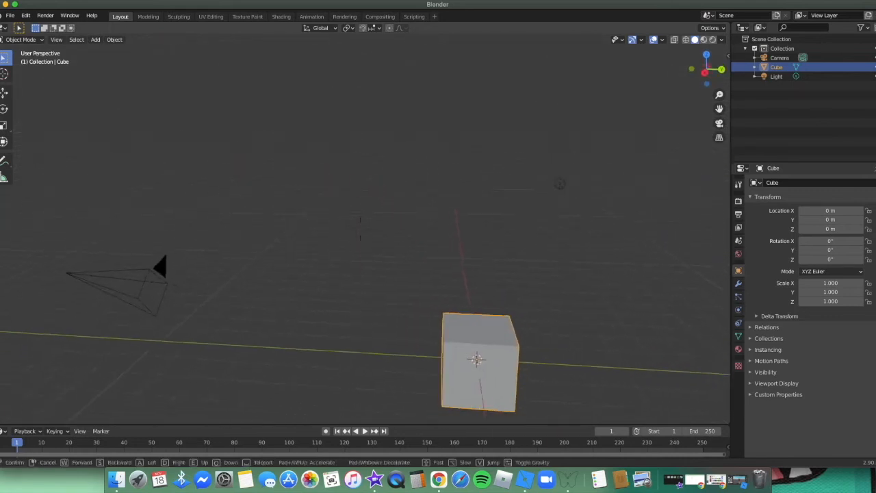
pyautogui.press('s')
pyautogui.press('w')
pyautogui.press('s')
pyautogui.click(363, 230)
# Step: Open the Default.blend file from the Rig folder of RobloxRig_Woman (2)
pyautogui.click(10, 15)
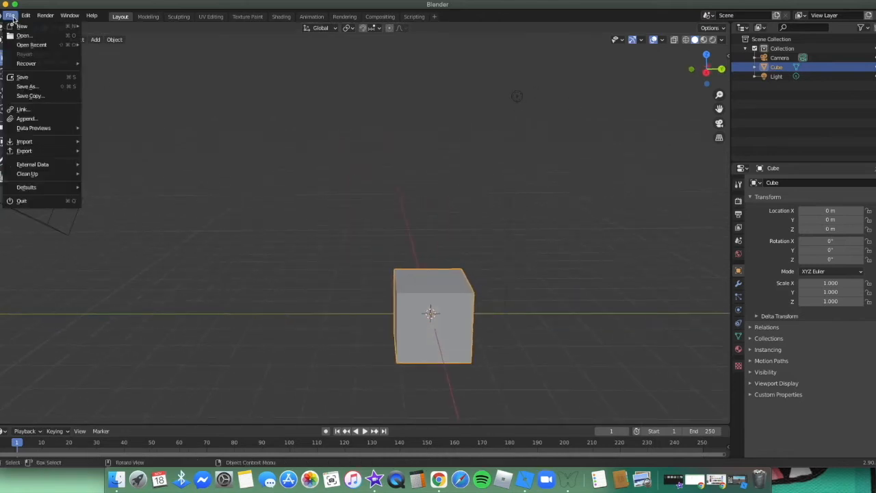
pyautogui.click(22, 35)
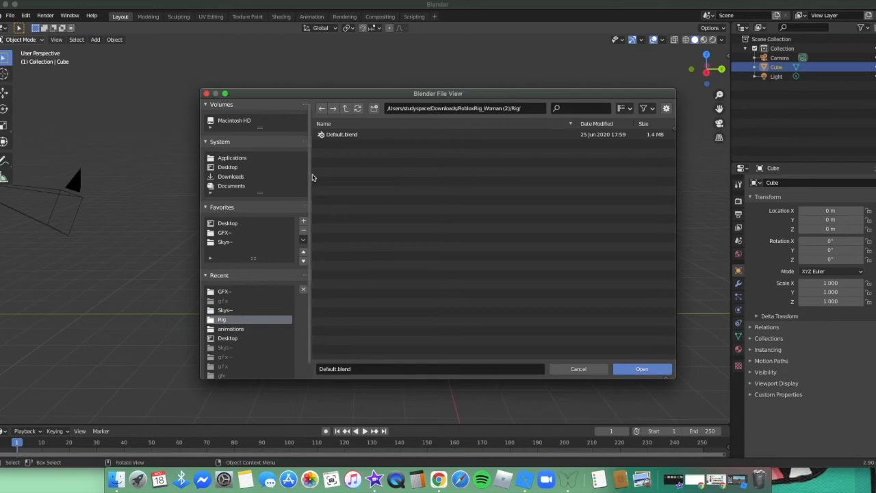
pyautogui.click(356, 136)
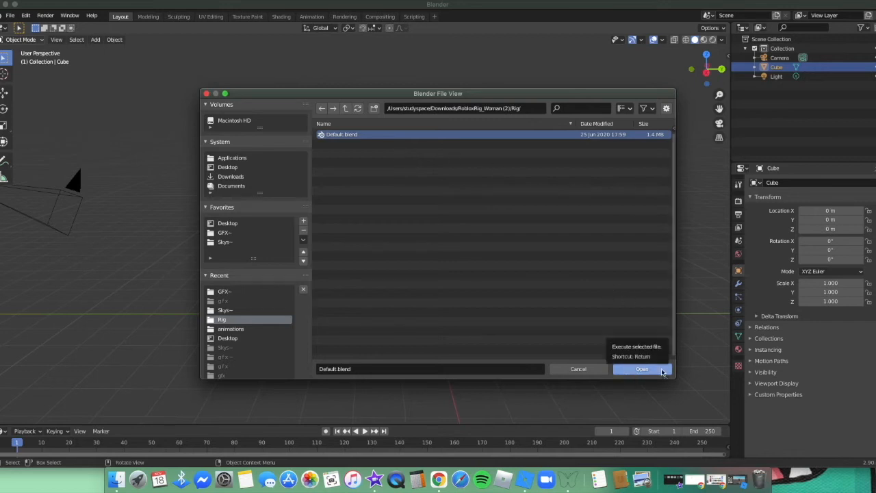
pyautogui.click(640, 369)
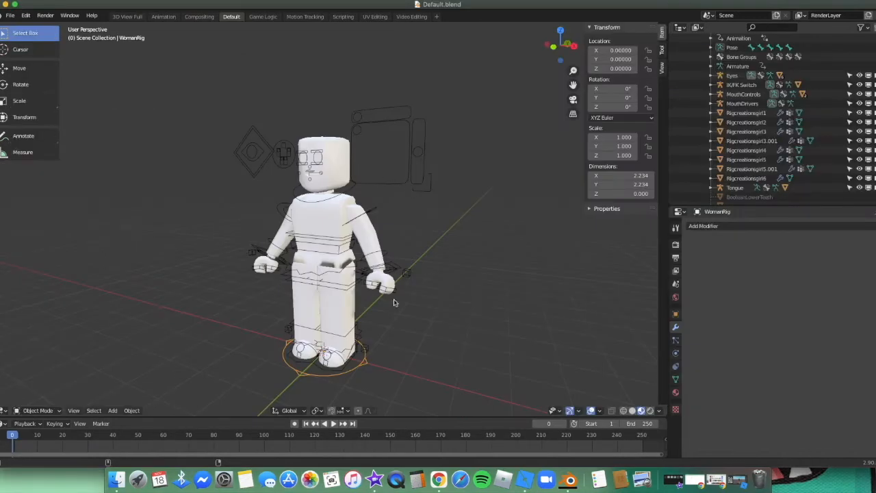
# Step: Fly around the woman rig to examine its body, controls and face from several angles and distances
pyautogui.hotkey('shift', '`')
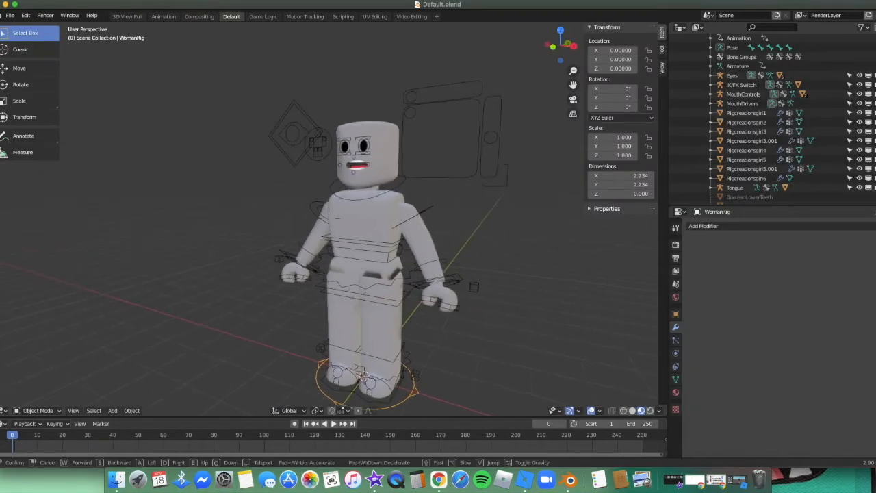
pyautogui.press('w')
pyautogui.press('a')
pyautogui.press('s')
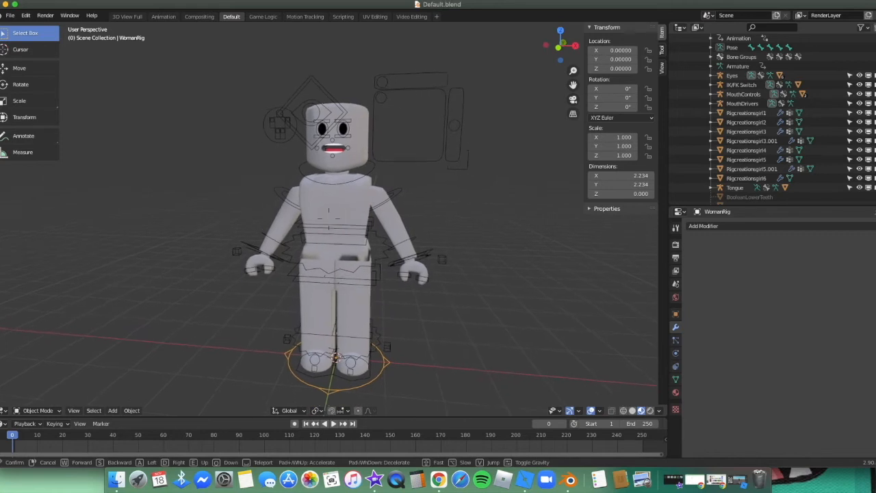
pyautogui.click(336, 188)
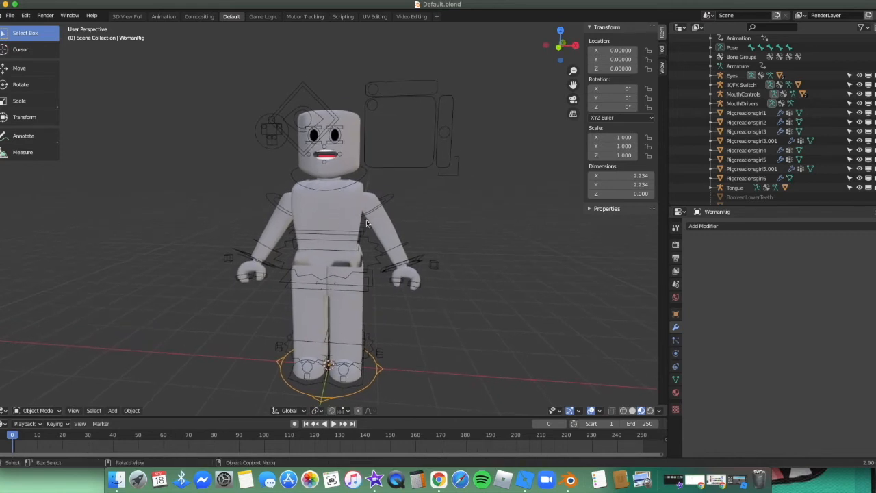
pyautogui.hotkey('shift', '`')
pyautogui.press('w')
pyautogui.press('s')
pyautogui.click(329, 133)
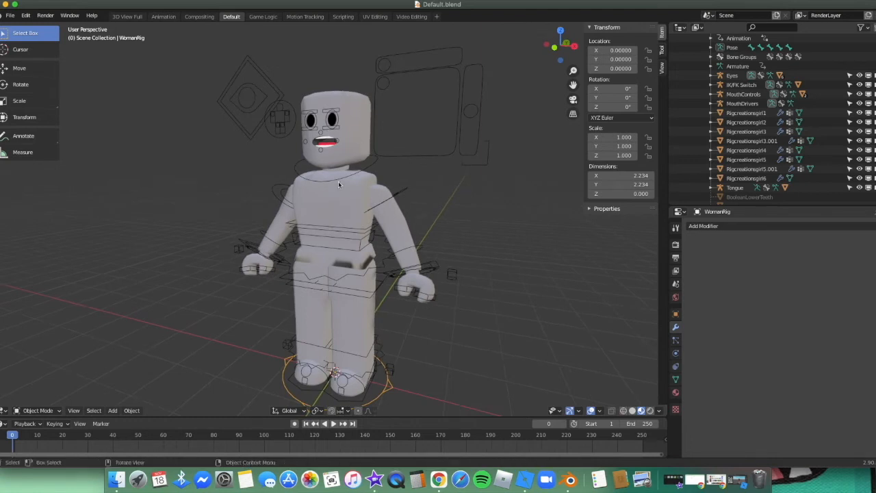
pyautogui.hotkey('shift', '`')
pyautogui.press('w')
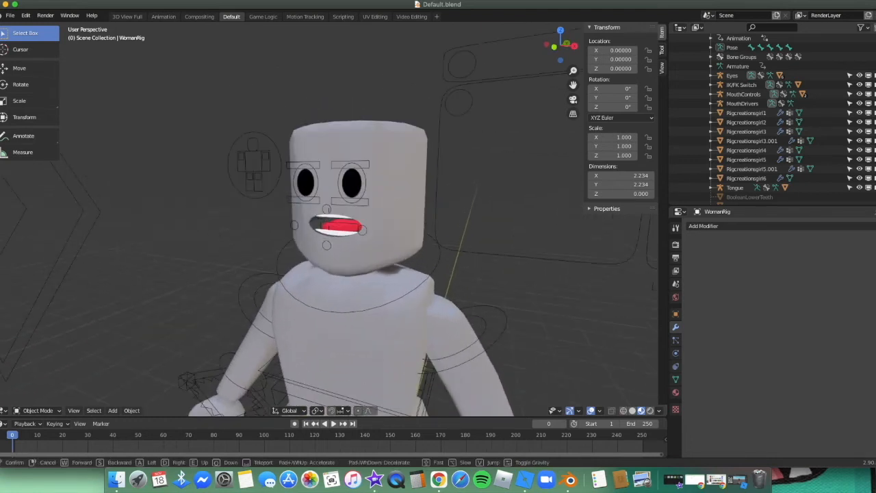
pyautogui.press('s')
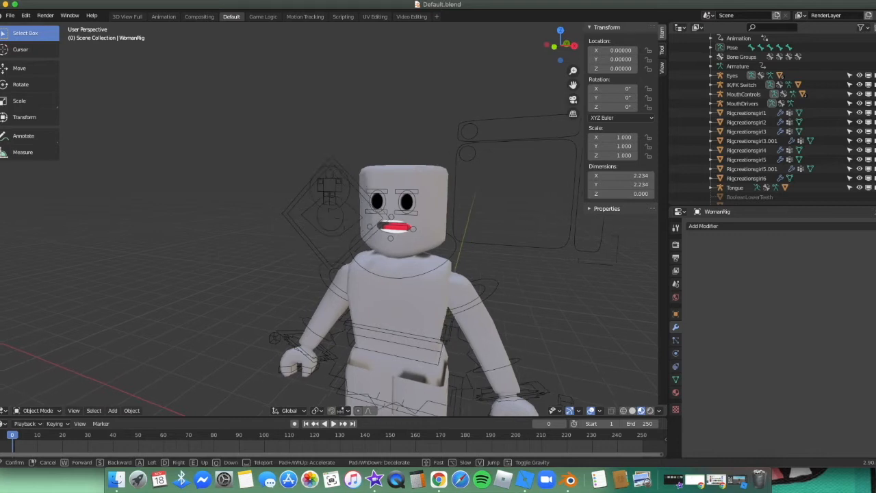
pyautogui.press('w')
pyautogui.click(294, 156)
# Step: Try moving the rig's Head bone in Pose Mode and undo the move
pyautogui.moveTo(303, 123); pyautogui.dragTo(390, 241)
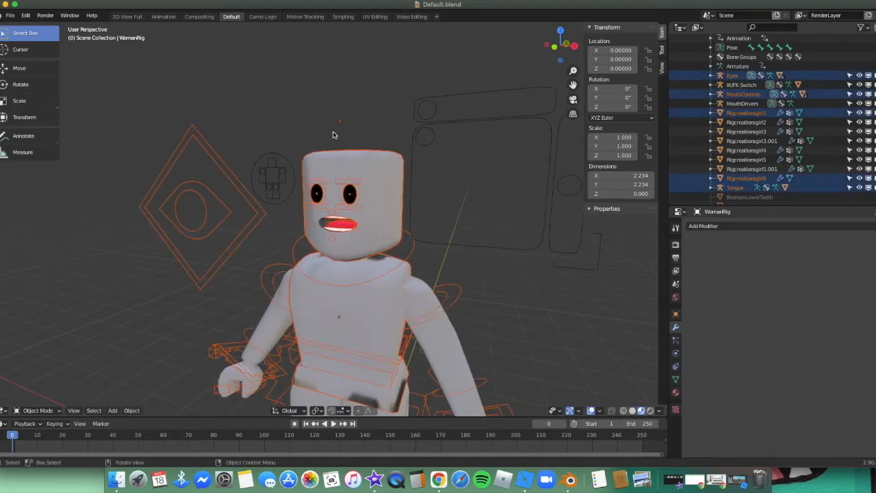
pyautogui.click(51, 410)
pyautogui.hotkey('ctrl', 'Tab')
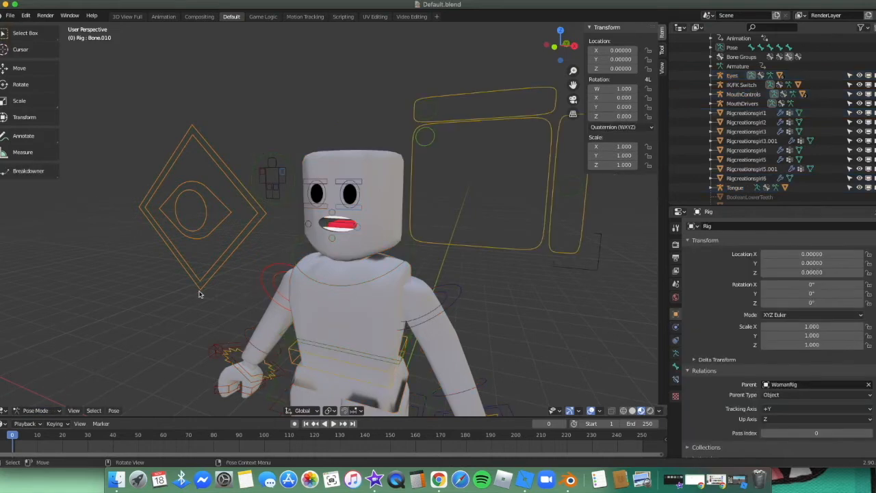
pyautogui.click(277, 236)
pyautogui.press('g')
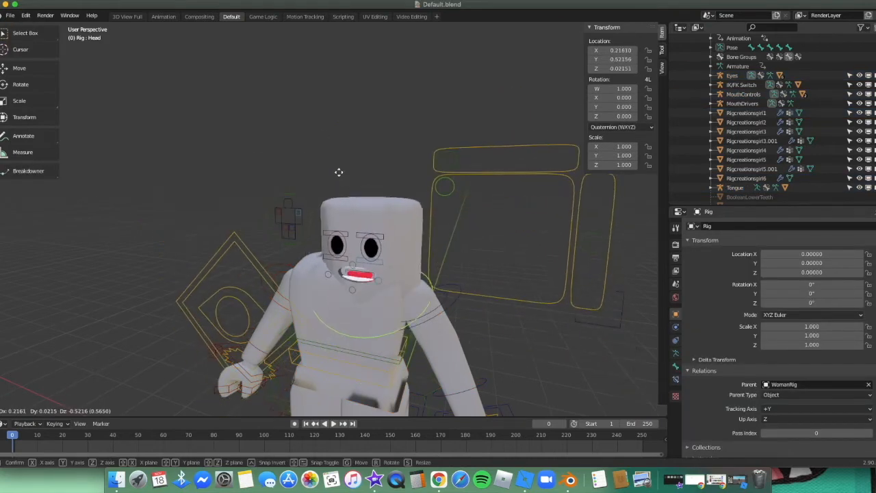
pyautogui.click(264, 99)
pyautogui.press('super+z')
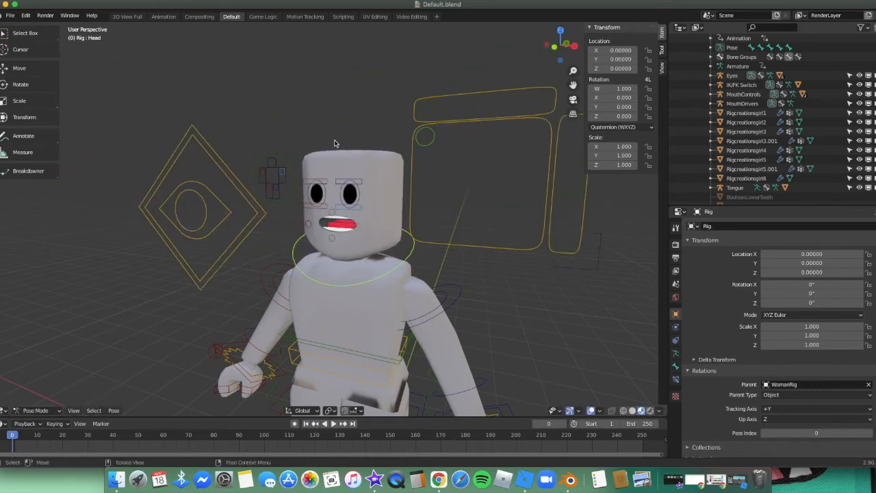
# Step: Try deleting the head with its eyes, mouth controls and tongue, undo the deletion and cancel a second attempt
pyautogui.click(346, 153)
pyautogui.moveTo(312, 121); pyautogui.dragTo(370, 224)
pyautogui.press('x')
pyautogui.click(365, 217)
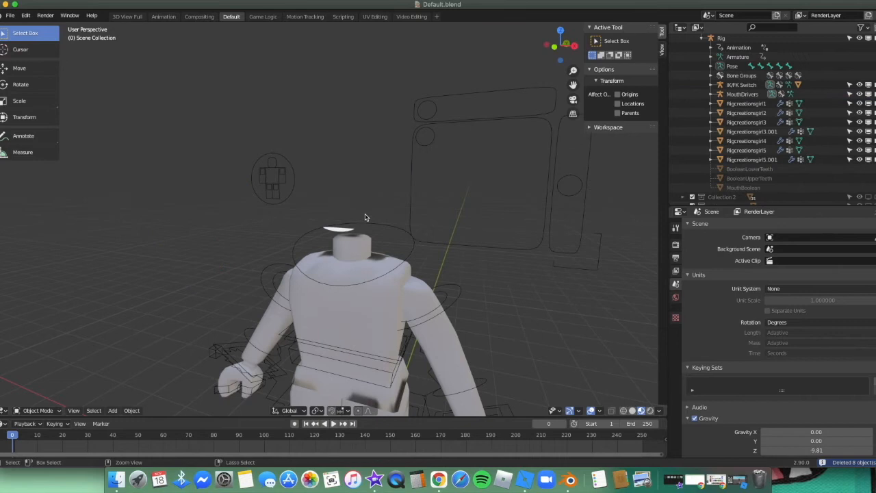
pyautogui.press('super+z')
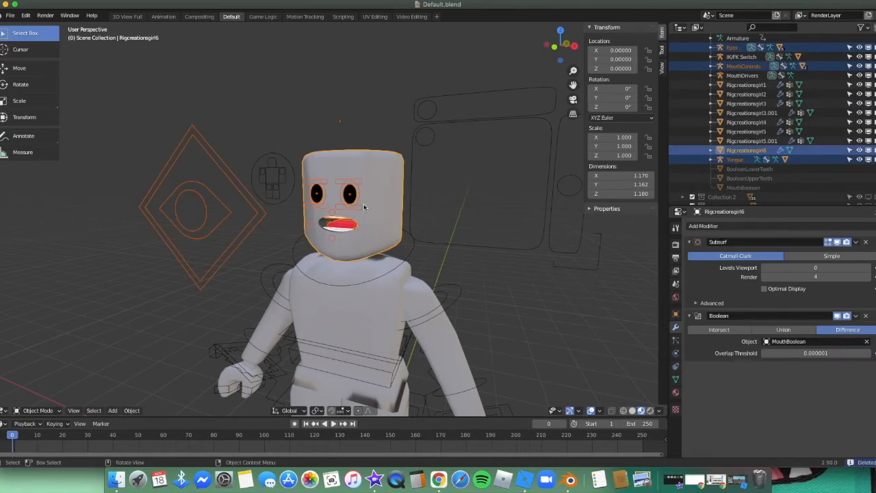
pyautogui.press('x')
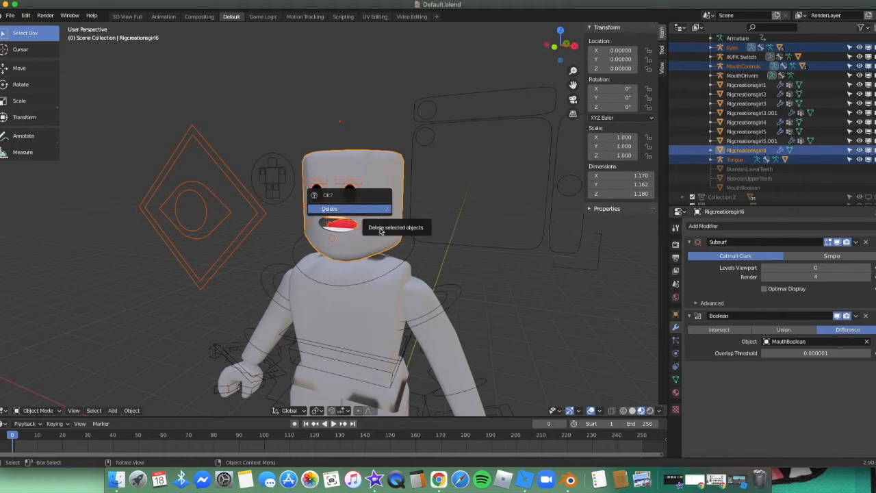
pyautogui.click(491, 286)
# Step: Try selecting the mouth pieces, the head mesh and both eye controls individually
pyautogui.moveTo(291, 121); pyautogui.dragTo(392, 225)
pyautogui.moveTo(344, 124); pyautogui.dragTo(351, 202)
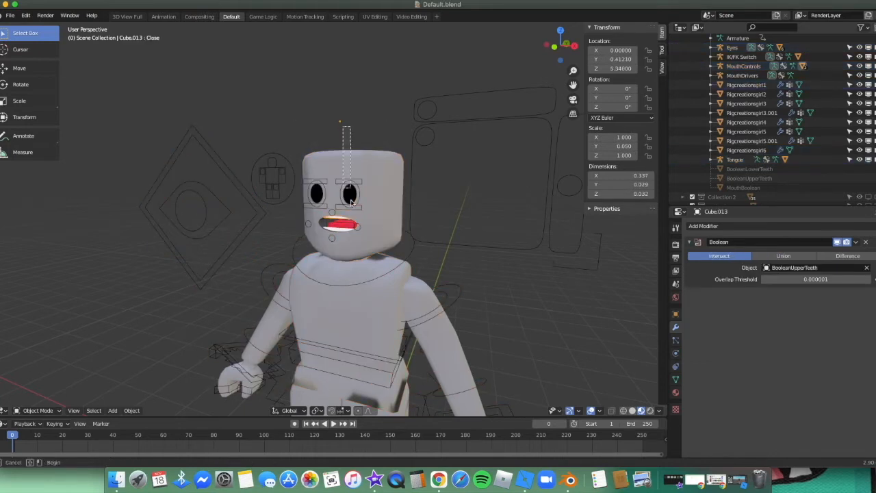
pyautogui.moveTo(351, 241); pyautogui.dragTo(352, 239)
pyautogui.click(374, 205)
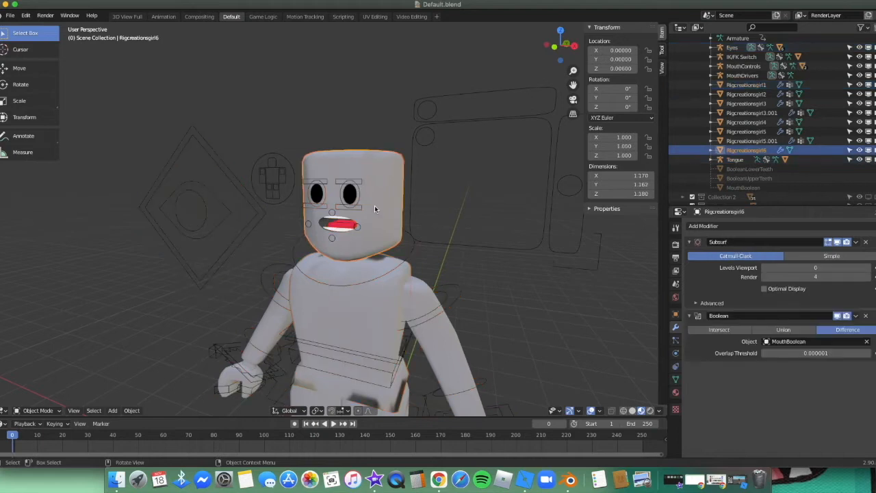
pyautogui.moveTo(373, 203); pyautogui.dragTo(347, 191, button='middle')
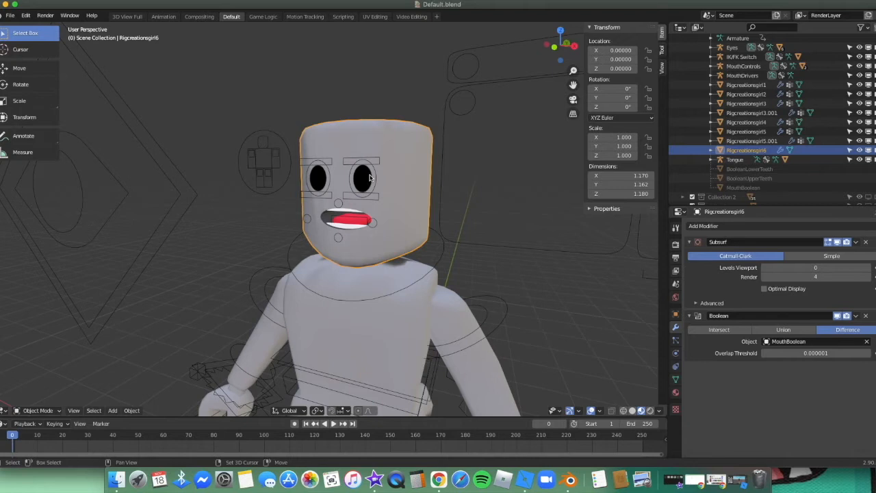
pyautogui.click(370, 178)
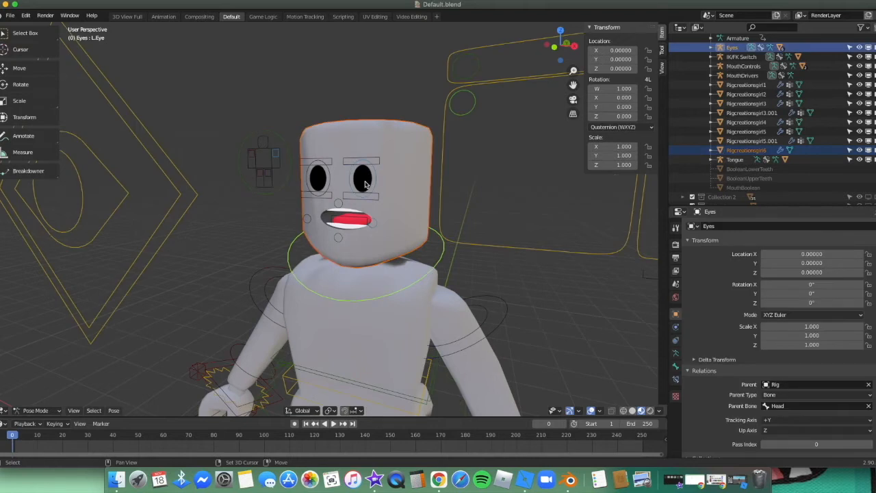
pyautogui.click(327, 183)
pyautogui.click(322, 184)
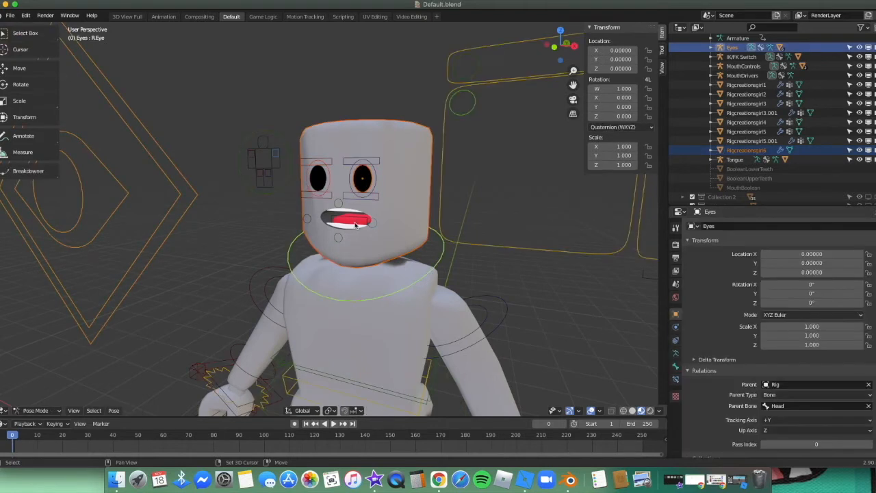
pyautogui.click(395, 202)
# Step: Clear the selection and examine the rig's head, mouth and body from near and far
pyautogui.hotkey('shift', '`')
pyautogui.press('s')
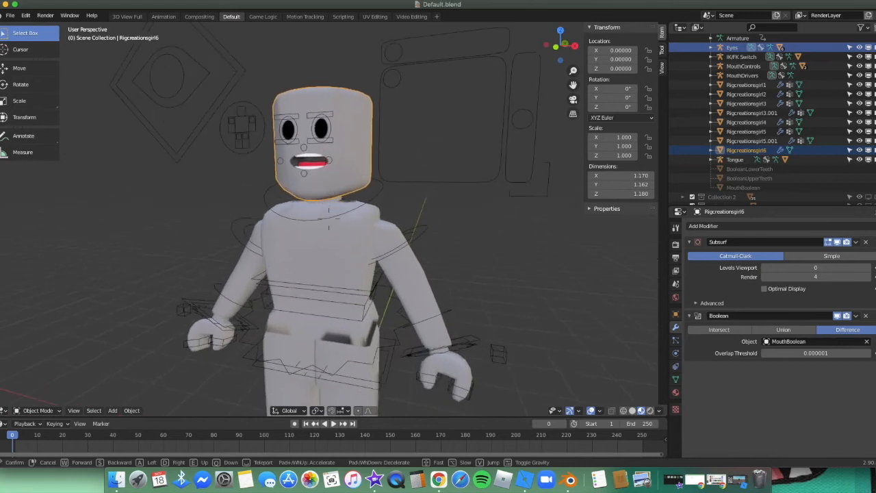
pyautogui.click(328, 221)
pyautogui.press('w')
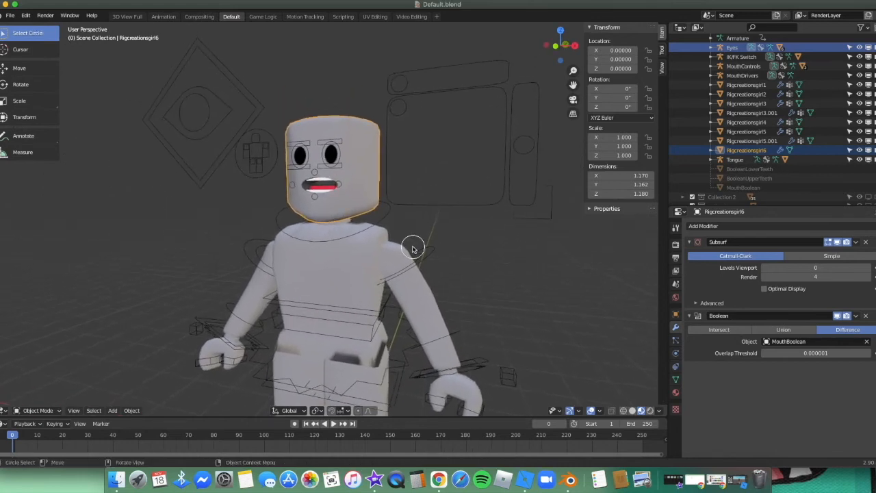
pyautogui.click(477, 268)
pyautogui.scroll(-4, 484, 279)
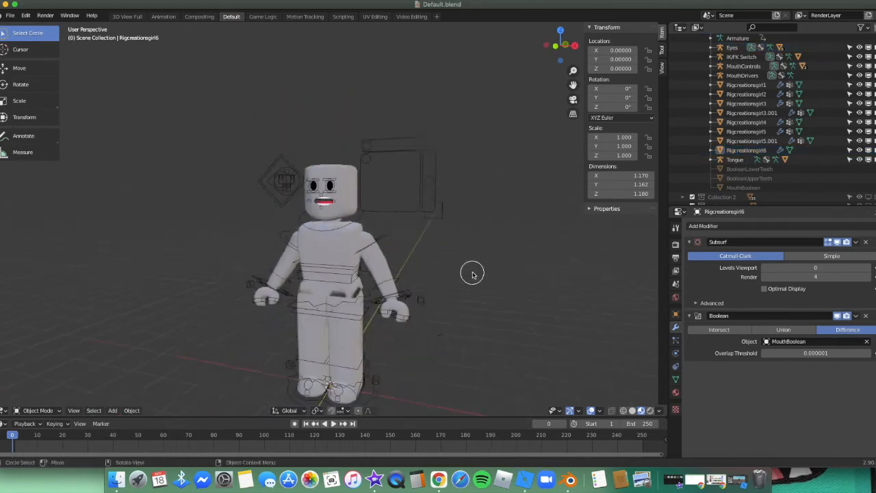
pyautogui.hotkey('shift', '`')
pyautogui.press('w')
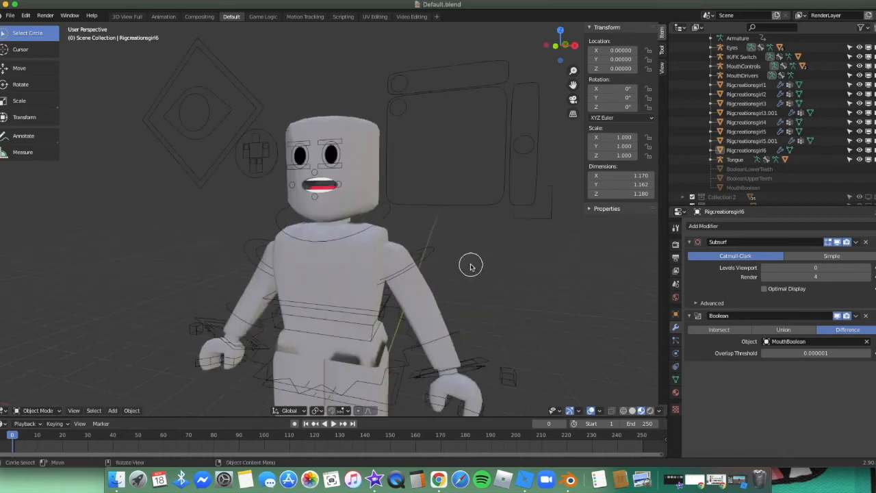
pyautogui.click(328, 221)
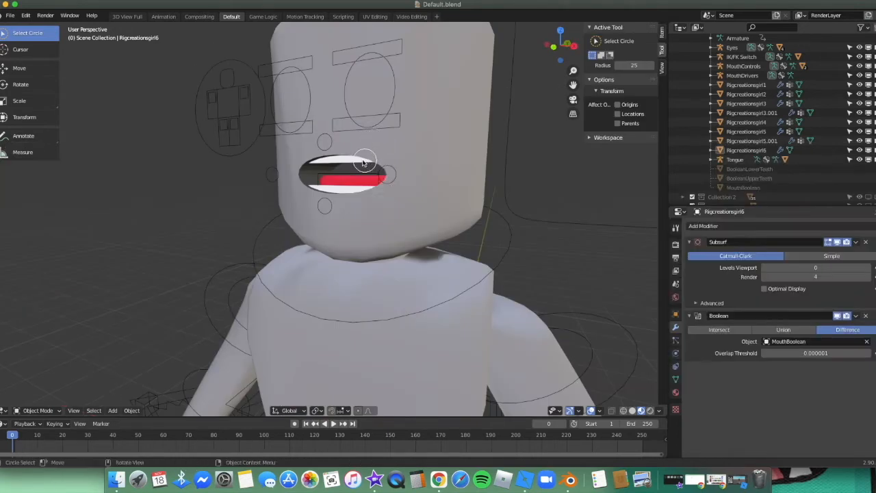
# Step: Reopen Default.blend from the RobloxRig_Woman (2) Rig folder without saving the changes
pyautogui.scroll(-8, 364, 162)
pyautogui.click(6, 13)
pyautogui.press('super+q')
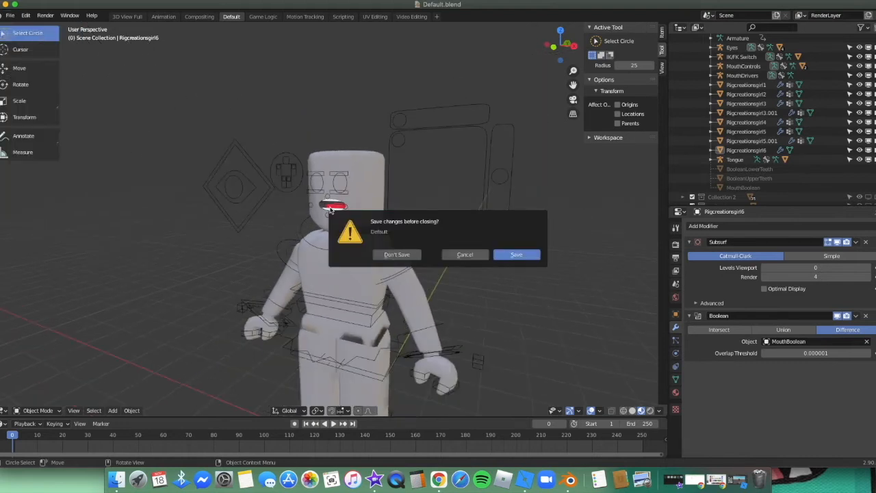
pyautogui.click(387, 255)
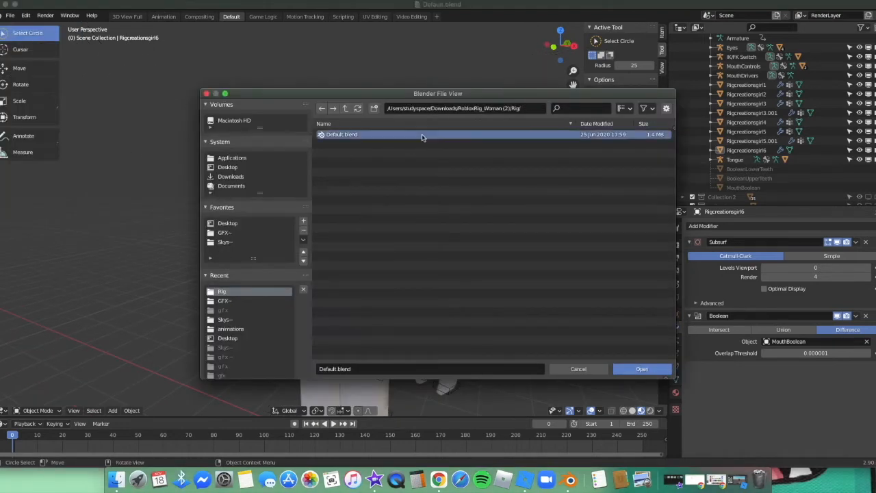
pyautogui.click(625, 368)
# Step: Delete the rig's head mesh together with its eyes and mouth controls
pyautogui.hotkey('shift', '`')
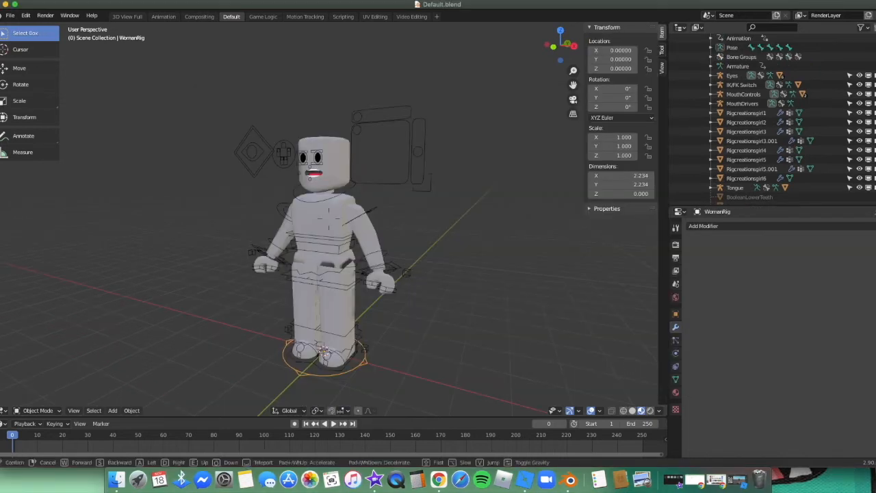
pyautogui.press('w')
pyautogui.click(270, 115)
pyautogui.moveTo(272, 106); pyautogui.dragTo(419, 226)
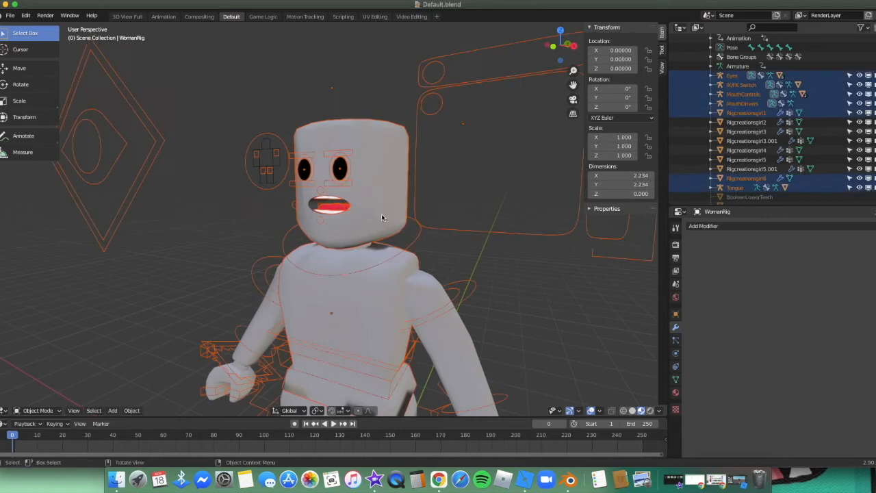
pyautogui.click(311, 89)
pyautogui.moveTo(314, 91); pyautogui.dragTo(363, 198)
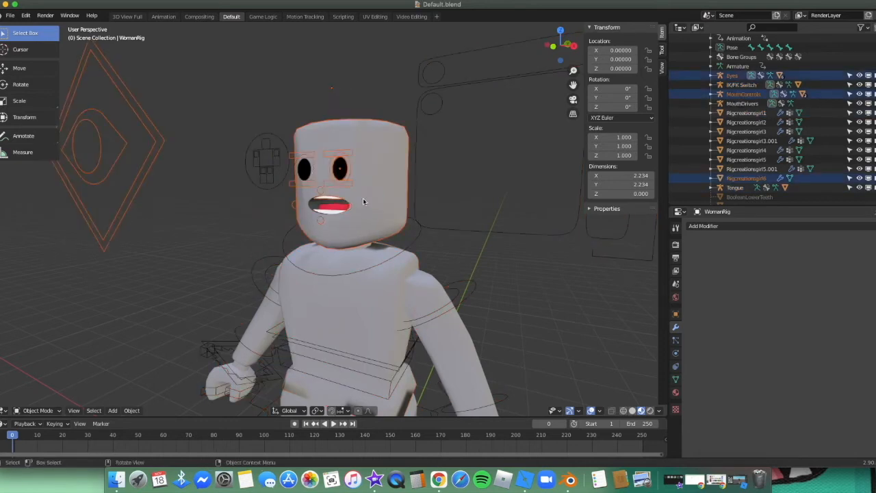
pyautogui.press('Delete')
pyautogui.click(305, 169)
pyautogui.press('x')
pyautogui.click(314, 171)
# Step: Delete the leftover tongue and the upper and lower teeth above the rig's neck
pyautogui.click(348, 213)
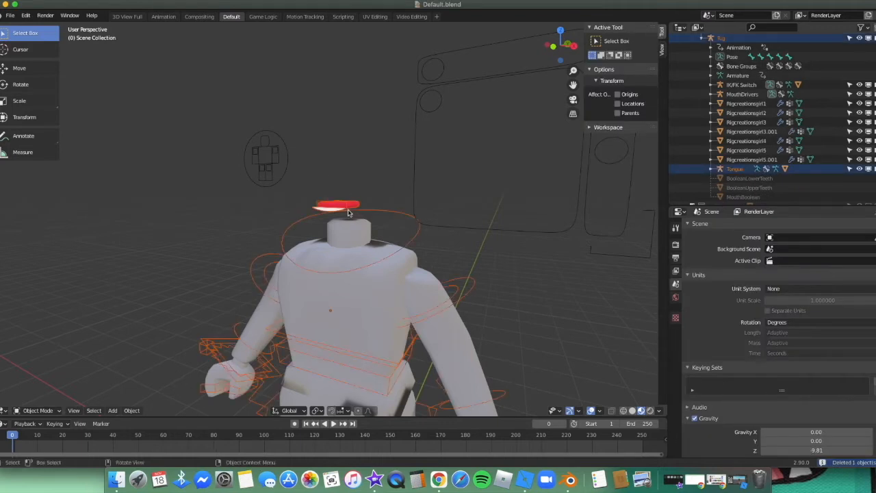
pyautogui.click(336, 199)
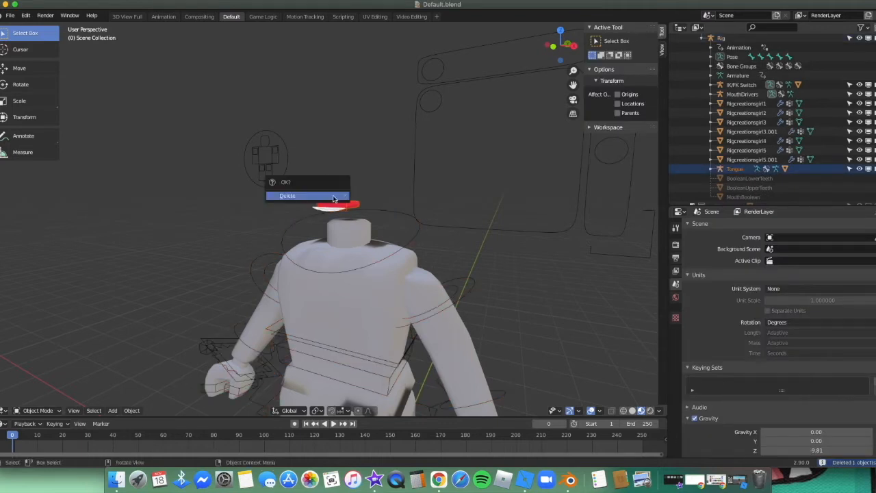
pyautogui.press('x')
pyautogui.click(334, 207)
pyautogui.click(332, 207)
pyautogui.press('x')
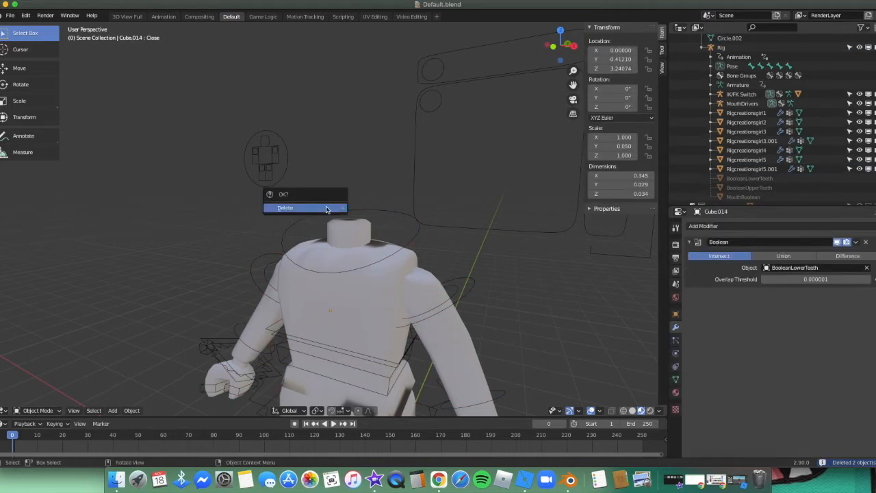
pyautogui.click(327, 208)
# Step: Bring the whole headless rig into view and select its torso mesh, Rigcreationsgirl1
pyautogui.hotkey('shift', '`')
pyautogui.press('s')
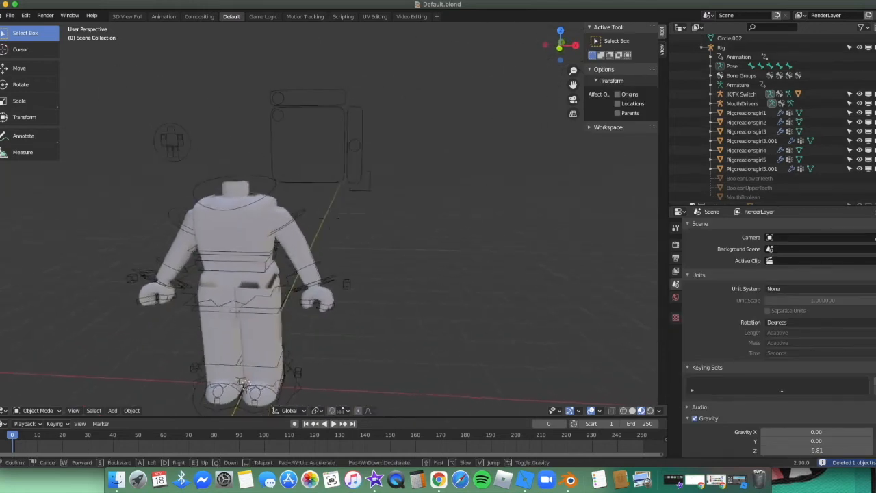
pyautogui.press('w')
pyautogui.click(364, 202)
pyautogui.click(367, 195)
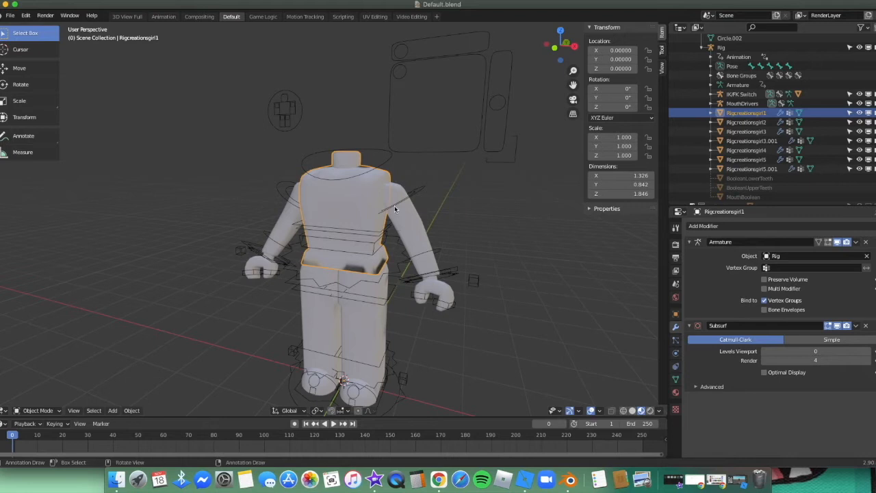
pyautogui.click(394, 208)
pyautogui.click(357, 200)
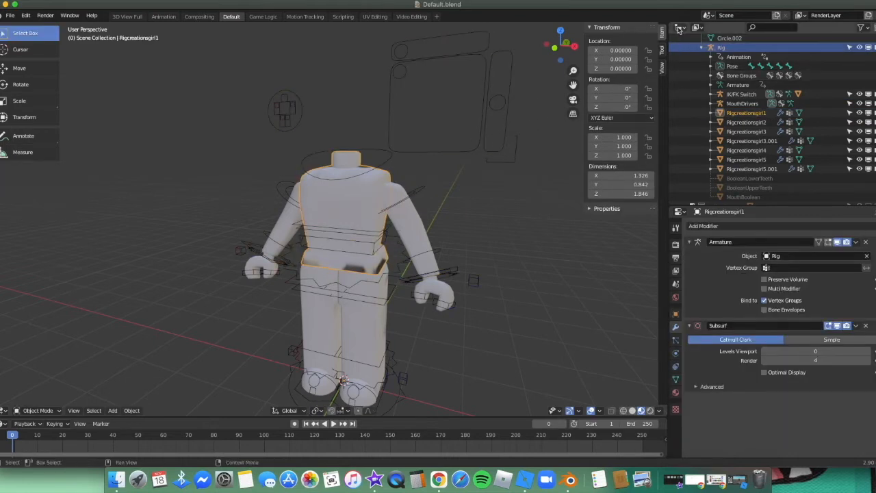
# Step: Switch the outliner area to the Shader Editor and bring the torso material's Texture image node into view
pyautogui.click(696, 28)
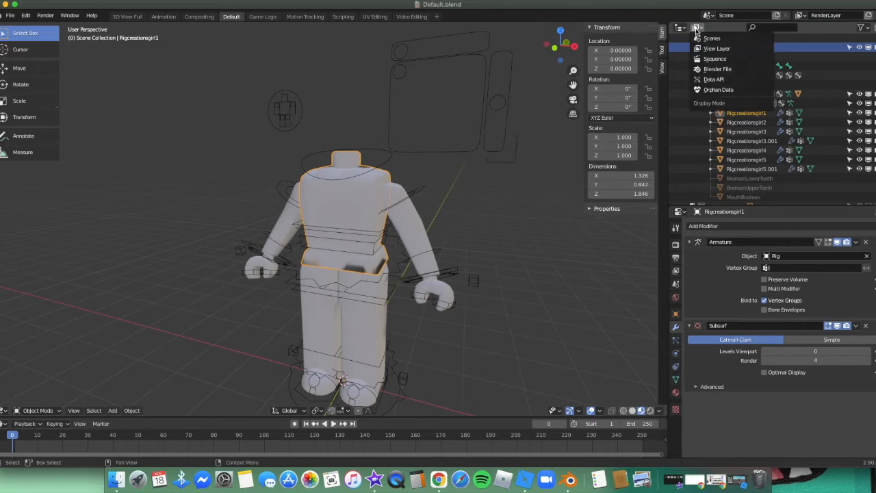
pyautogui.click(696, 28)
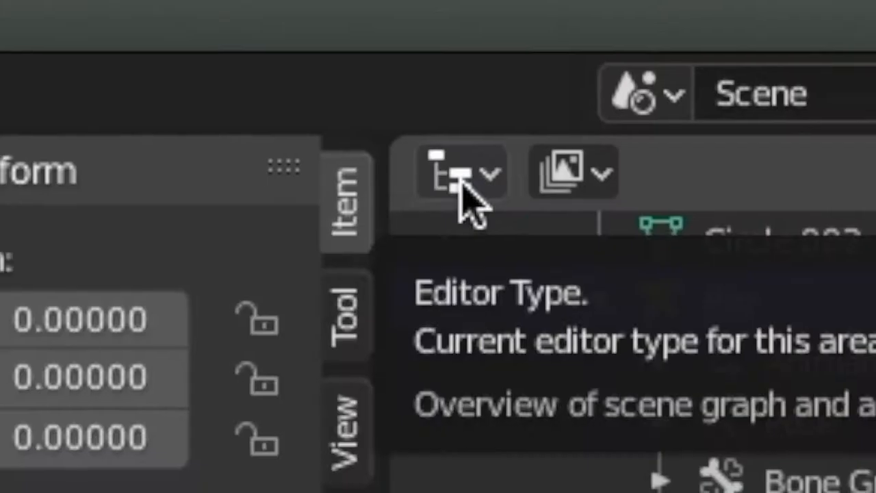
pyautogui.click(679, 29)
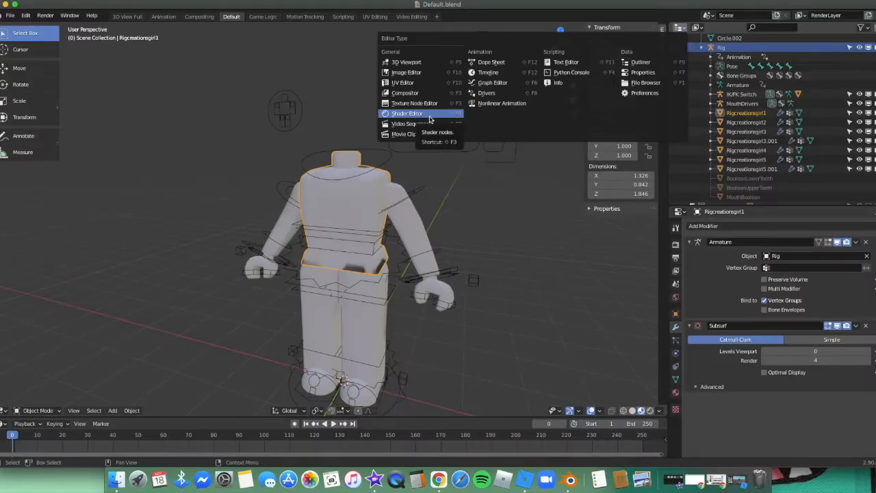
pyautogui.click(429, 115)
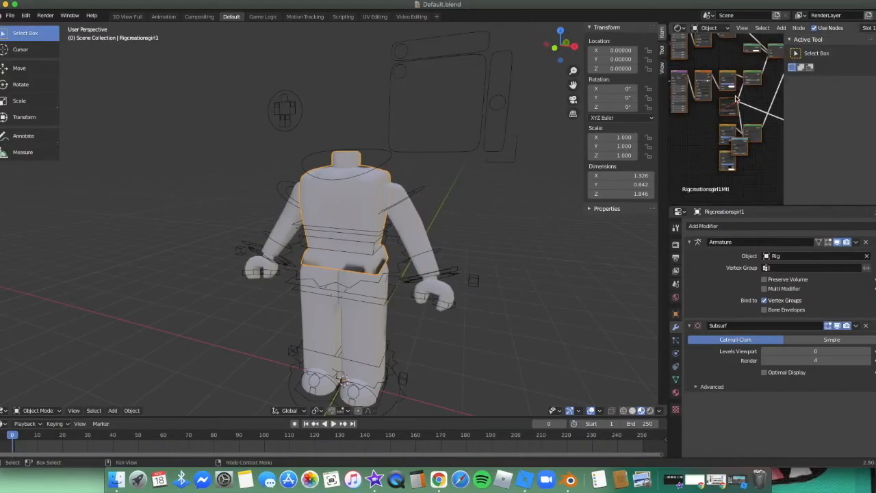
pyautogui.scroll(-4, 736, 101)
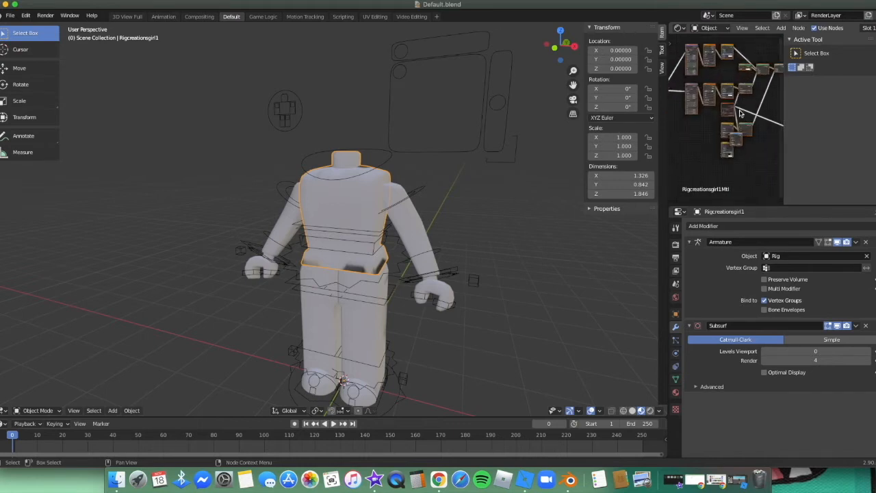
pyautogui.scroll(2, 718, 82)
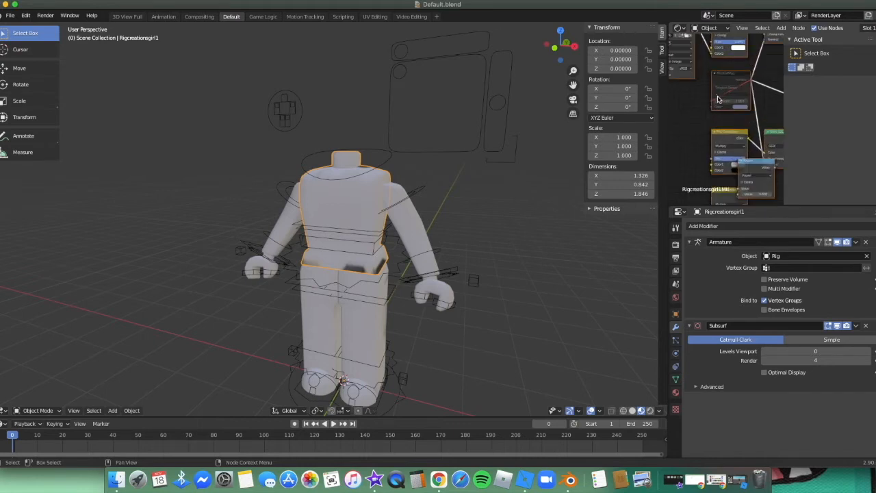
pyautogui.scroll(-3, 717, 95)
pyautogui.scroll(5, 784, 137)
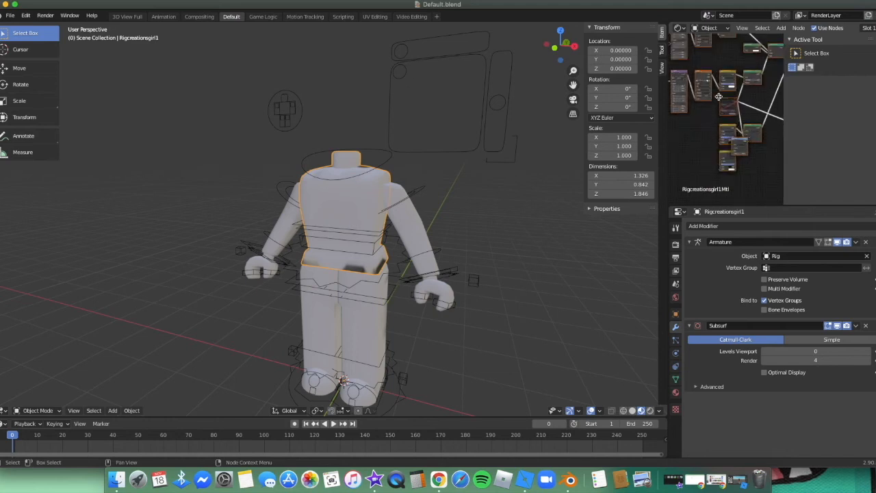
pyautogui.scroll(5, 781, 143)
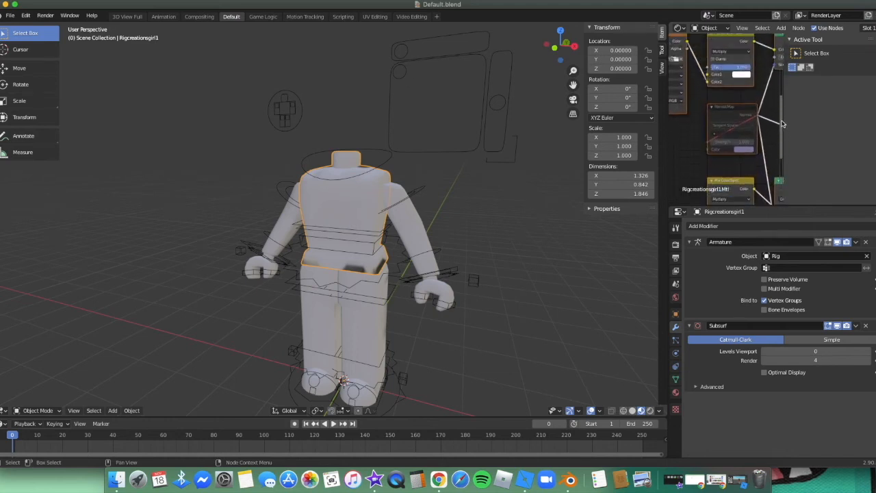
pyautogui.hscroll(-3, 719, 198)
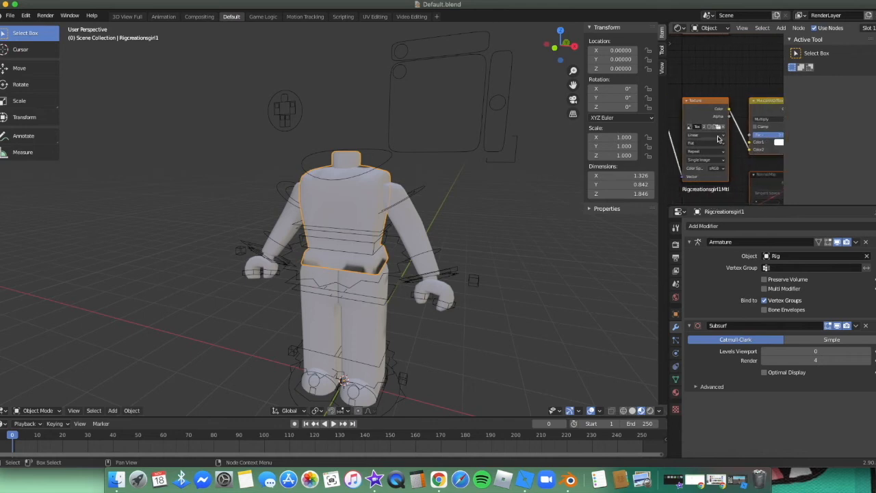
pyautogui.scroll(-3, 781, 112)
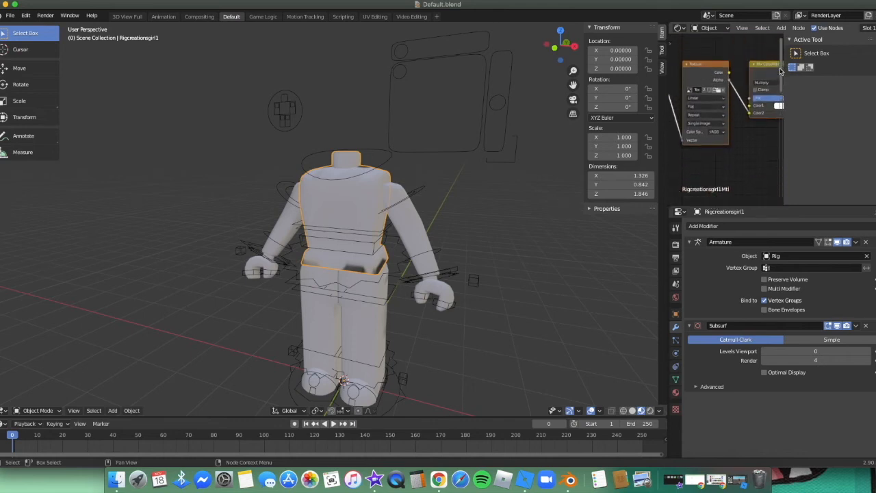
pyautogui.moveTo(781, 71); pyautogui.dragTo(778, 125)
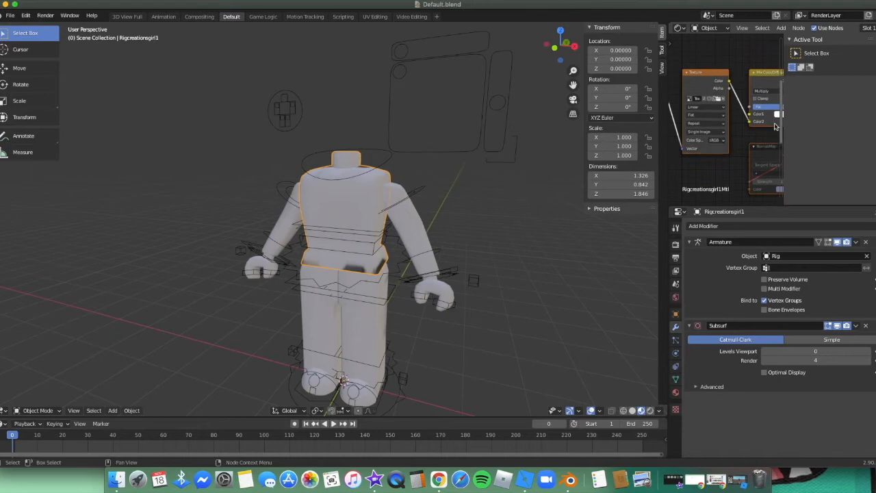
# Step: Replace the Texture node's image with 16ana061Tex.png from the | g f x | folder on the desktop
pyautogui.click(720, 103)
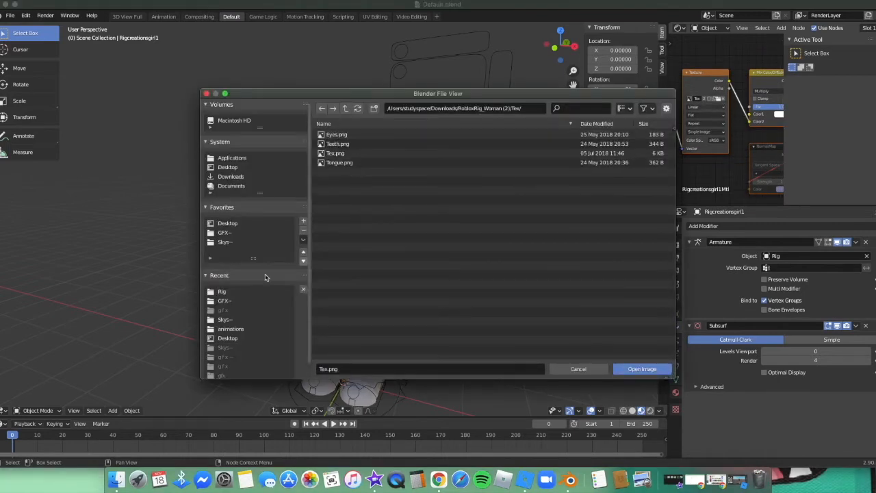
pyautogui.click(246, 300)
pyautogui.click(246, 291)
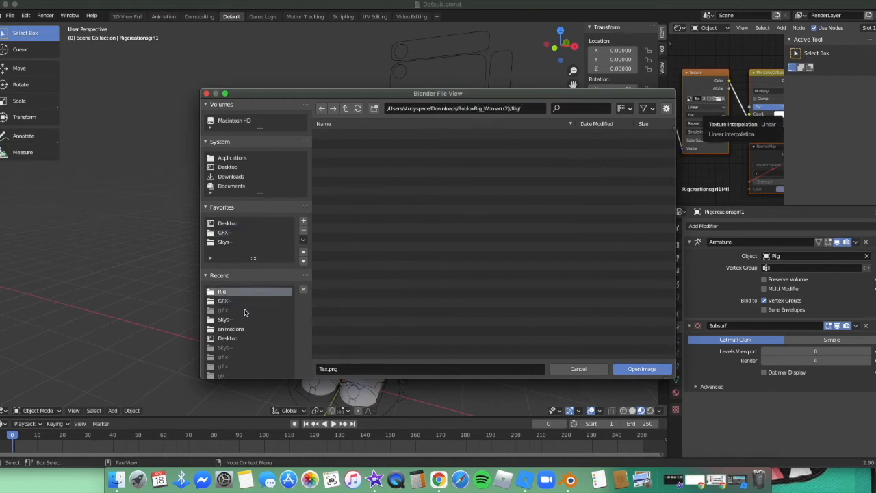
pyautogui.moveTo(875, 236); pyautogui.dragTo(793, 236)
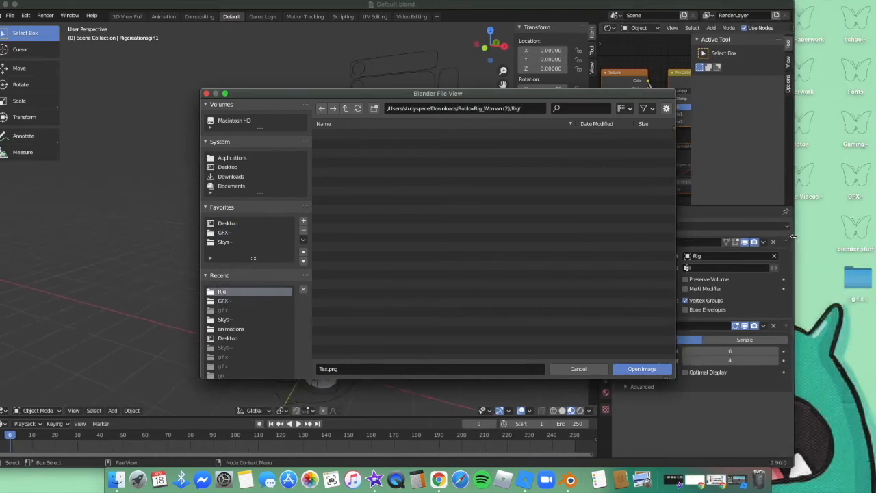
pyautogui.click(857, 281)
pyautogui.moveTo(857, 281); pyautogui.dragTo(551, 219)
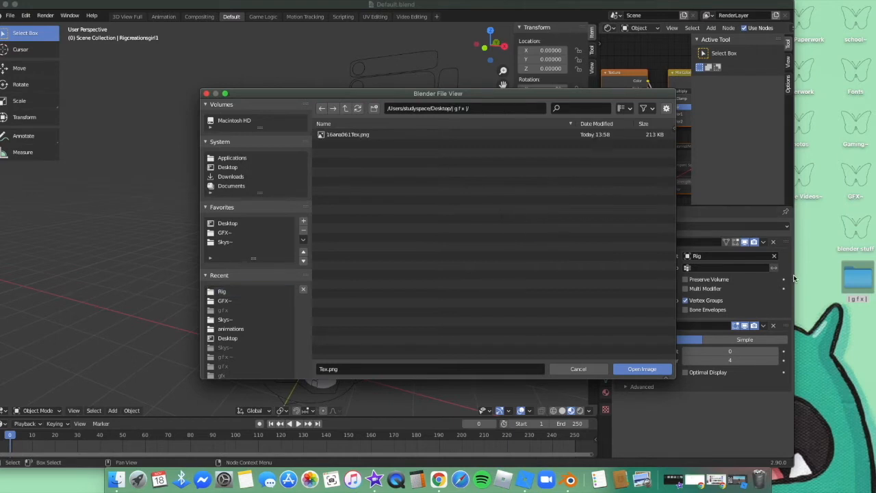
pyautogui.moveTo(800, 275); pyautogui.dragTo(874, 275)
pyautogui.click(441, 138)
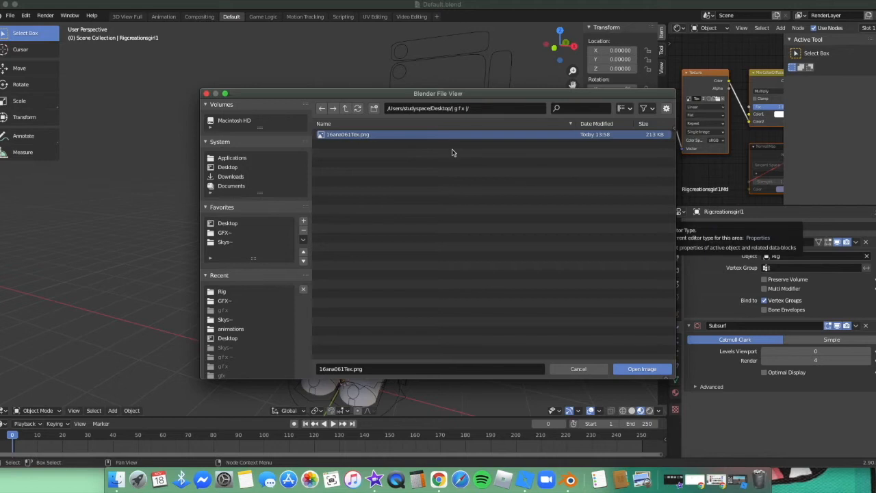
pyautogui.press('Return')
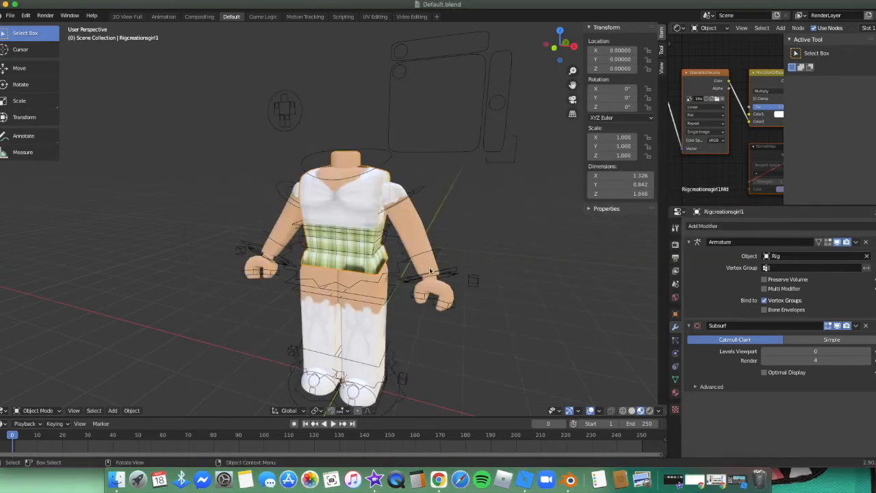
# Step: Check the textured body from the front and undo the image replacement
pyautogui.hotkey('shift', '`')
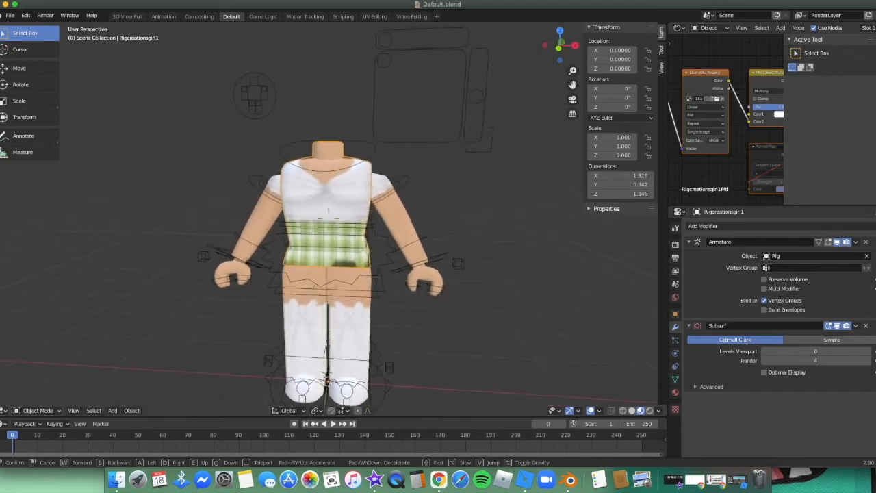
pyautogui.click(334, 224)
pyautogui.click(678, 28)
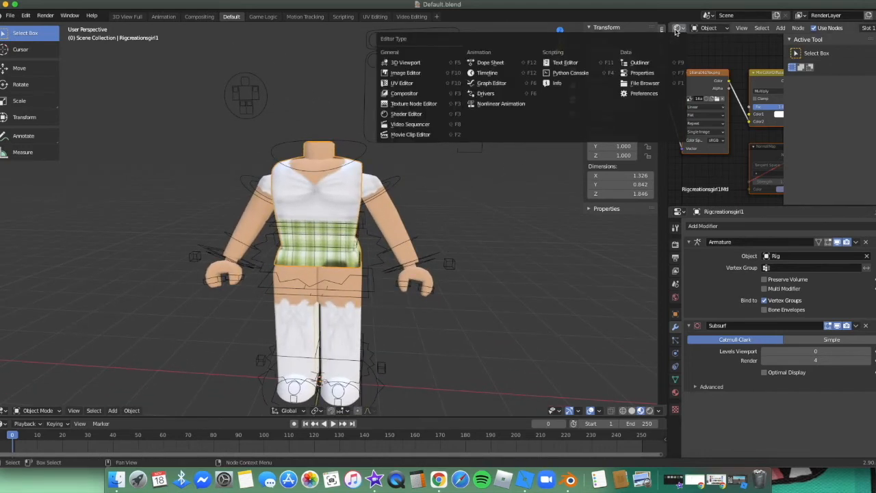
pyautogui.click(679, 29)
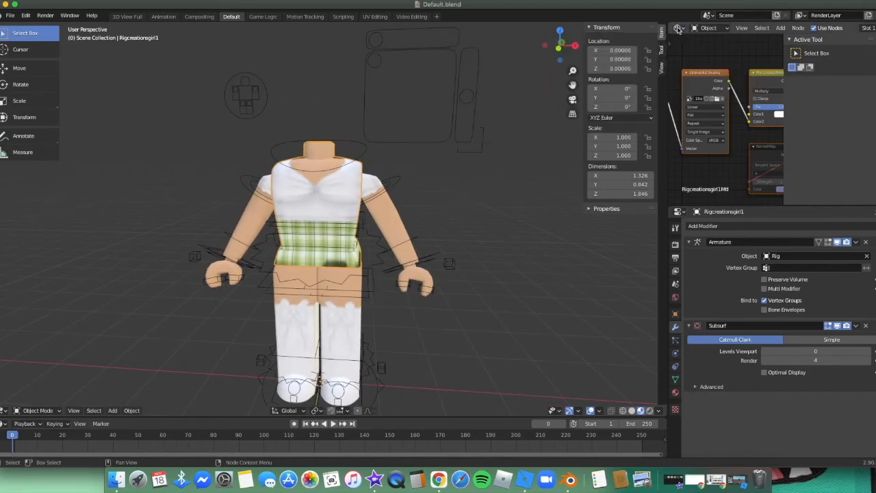
pyautogui.hotkey('ctrl', 'z')
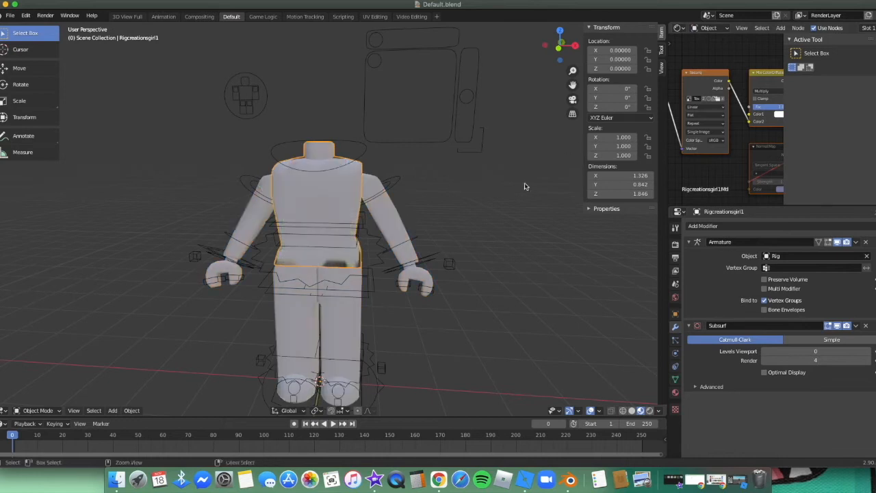
# Step: Remove the Rigcreationsgirl1Mtl material from the torso and create a new material in its place
pyautogui.click(676, 394)
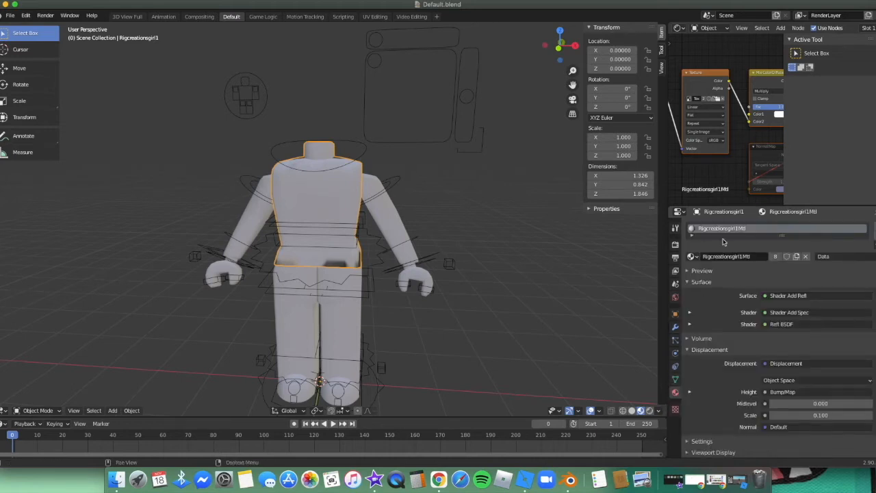
pyautogui.click(805, 256)
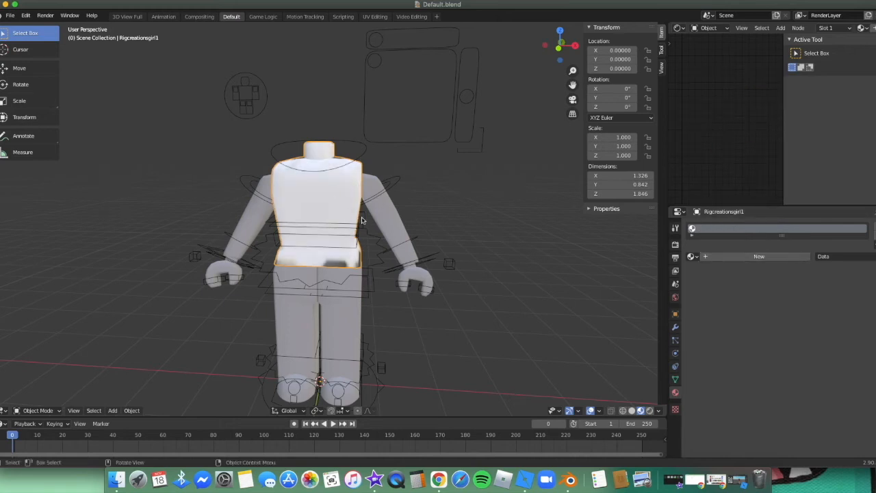
pyautogui.click(734, 257)
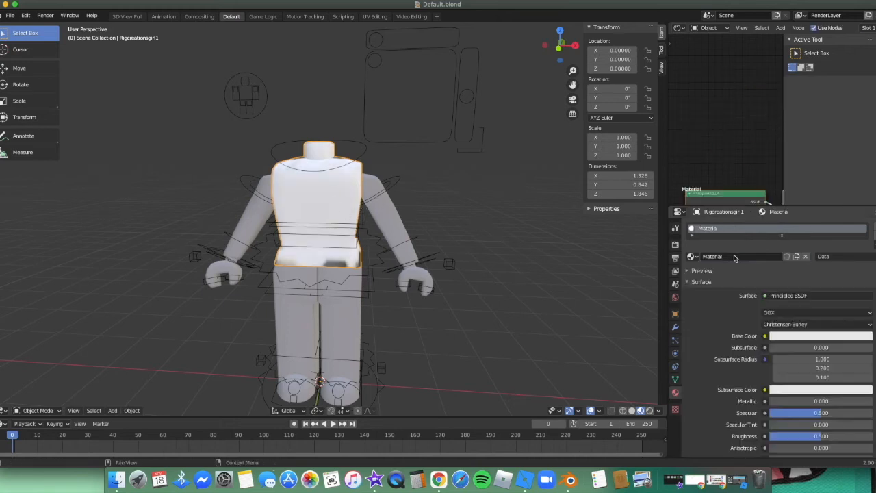
# Step: Set the new torso material's surface shader to Diffuse BSDF with a roughness of 0.5
pyautogui.click(802, 295)
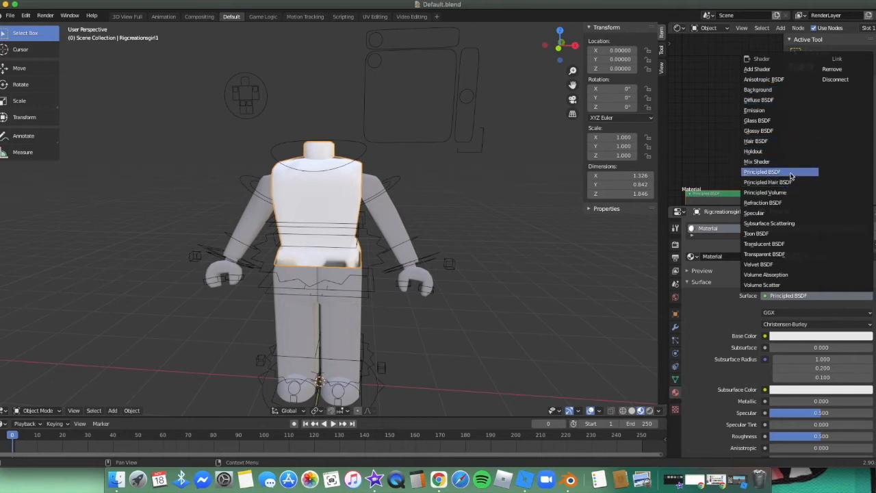
pyautogui.click(787, 100)
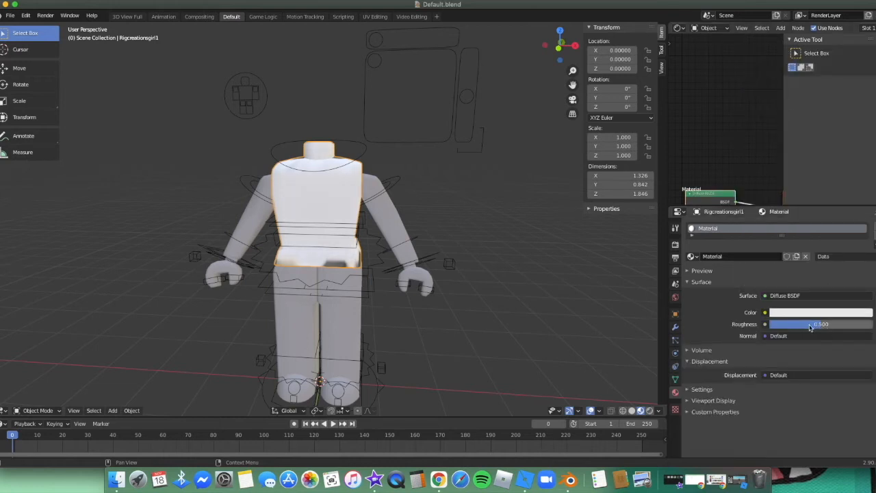
pyautogui.moveTo(829, 327); pyautogui.dragTo(772, 327)
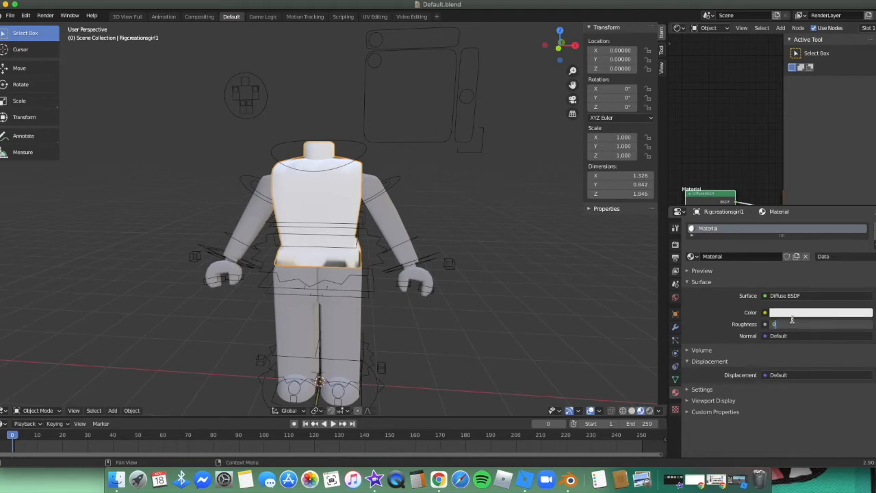
pyautogui.write('.5')
pyautogui.press('Return')
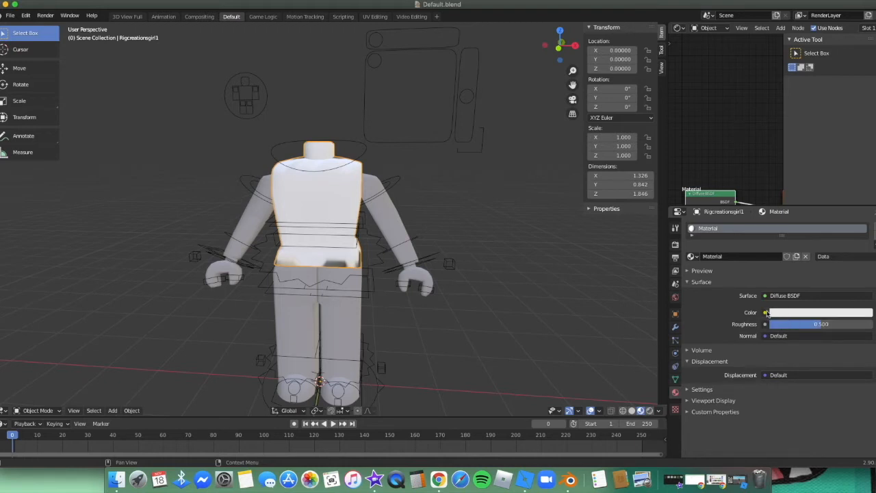
# Step: Add an Image Texture to the torso material's colour and load 16ana061Tex.png from the | g f x | folder
pyautogui.click(765, 312)
pyautogui.click(784, 315)
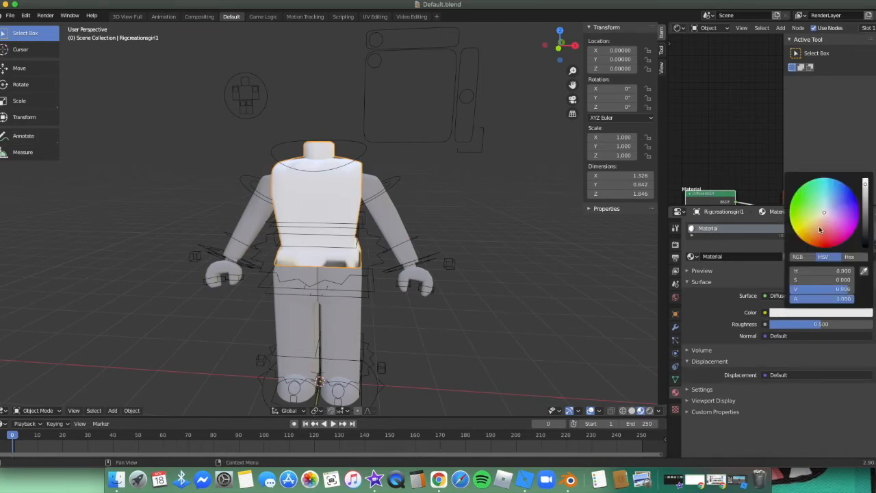
pyautogui.click(765, 312)
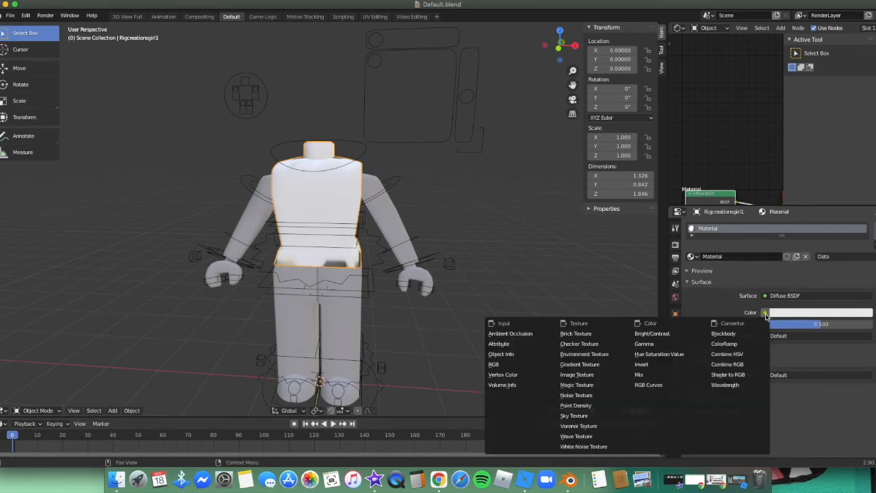
pyautogui.click(614, 376)
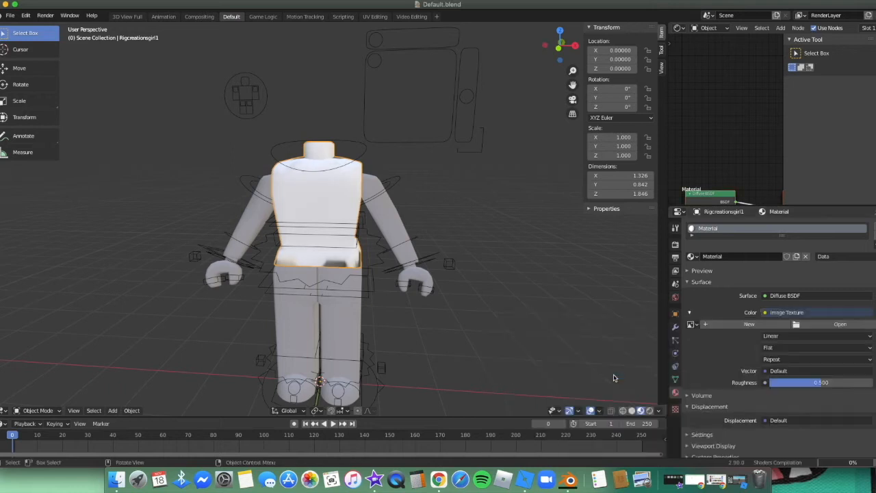
pyautogui.click(806, 326)
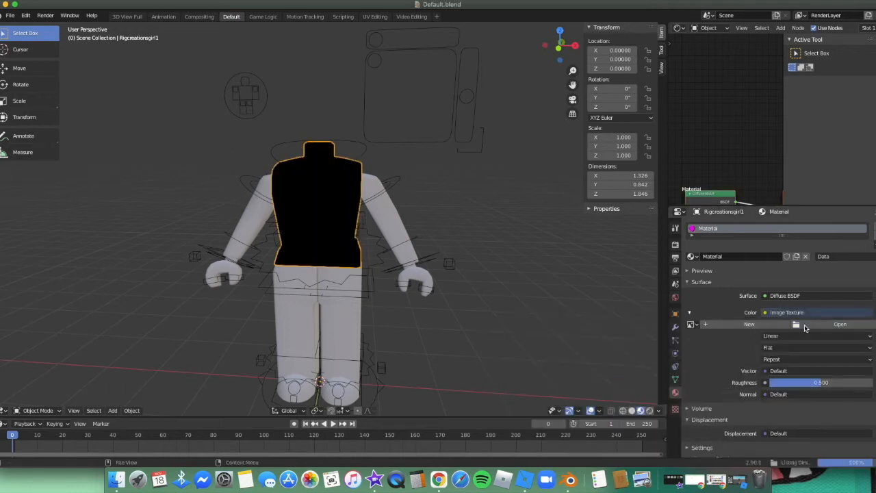
pyautogui.click(261, 292)
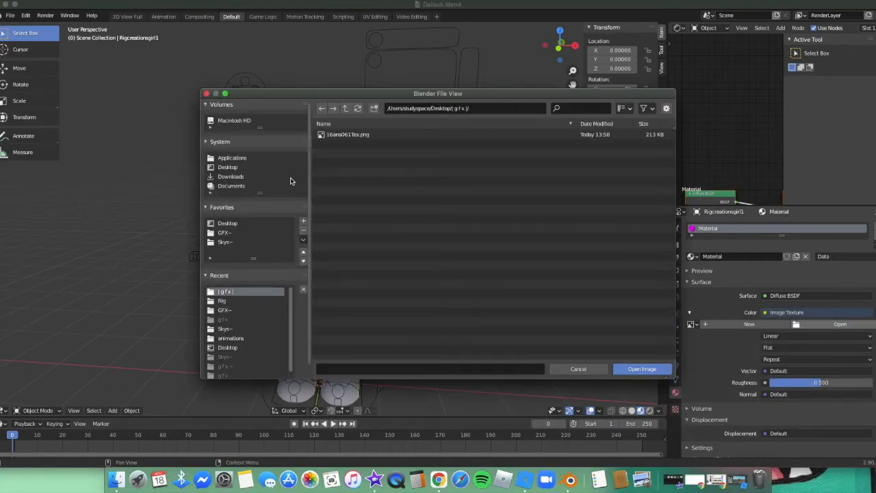
pyautogui.click(404, 135)
pyautogui.doubleClick(404, 135)
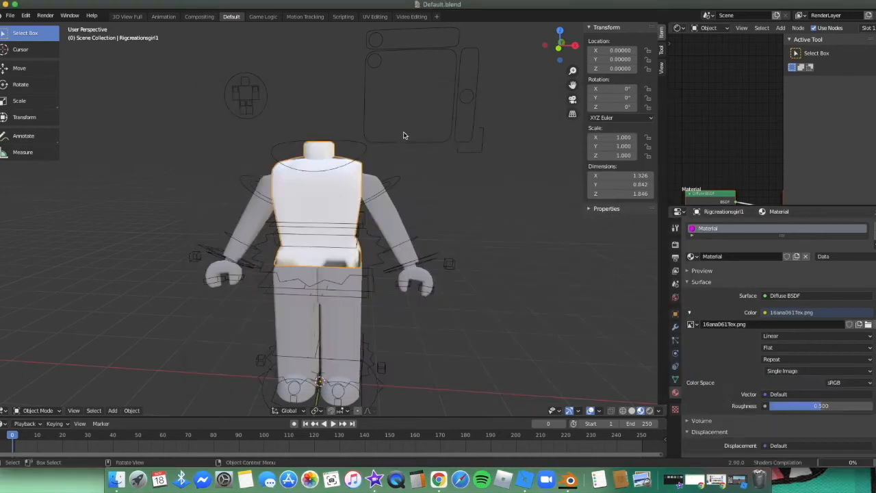
# Step: Replace the Texture node's image in the arms' and legs' shared Rigcreationsgirl1Mtl material with 16ana061Tex.png from the | g f x | folder
pyautogui.click(390, 221)
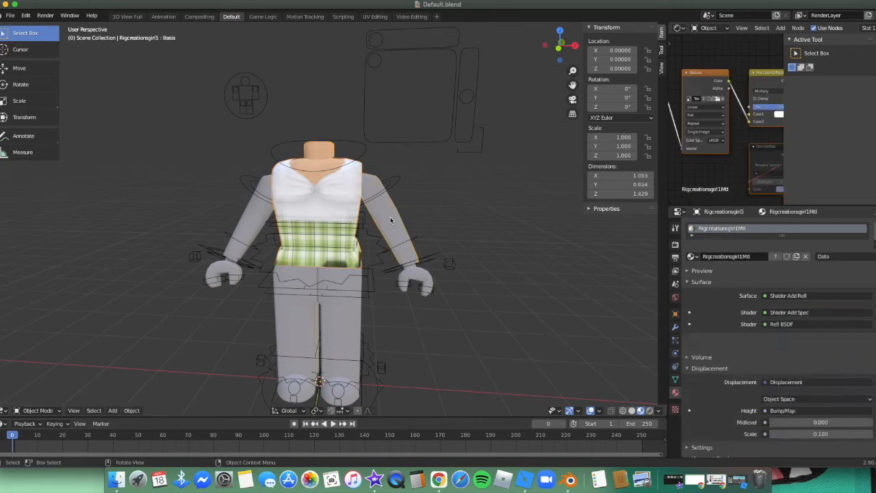
pyautogui.click(414, 279)
pyautogui.click(308, 330)
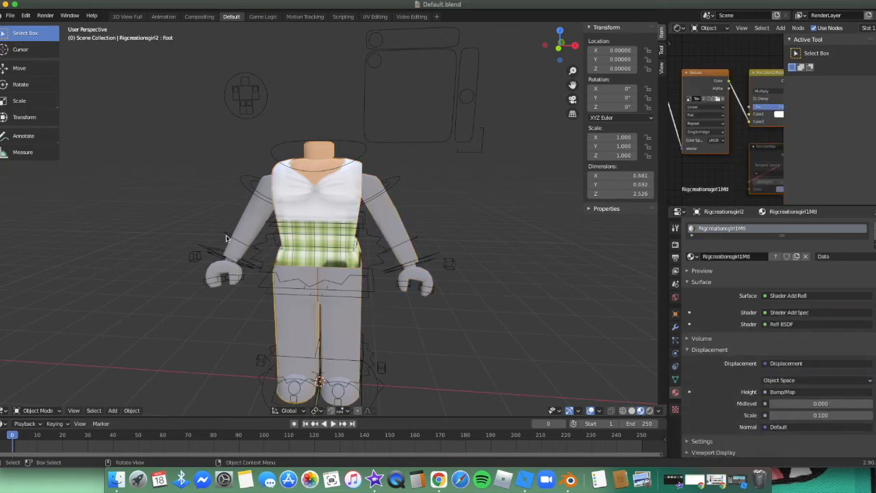
pyautogui.click(245, 247)
pyautogui.click(223, 273)
pyautogui.click(329, 221)
pyautogui.press('KP_Decimal')
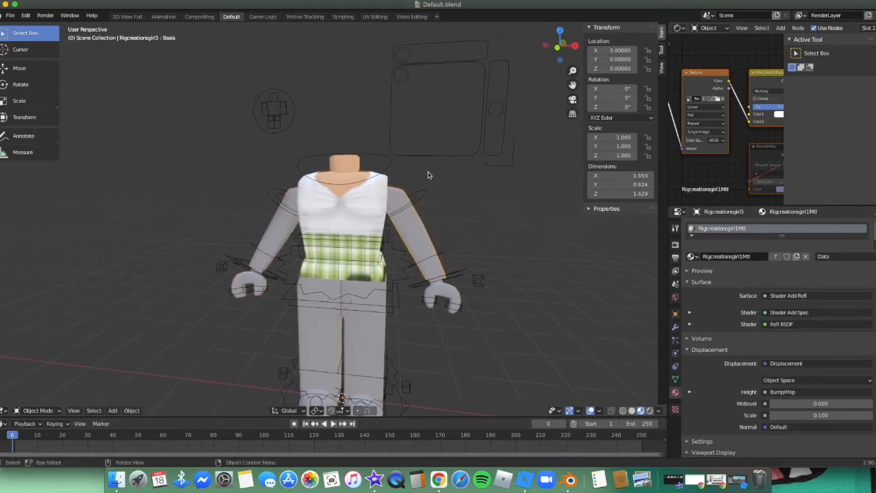
pyautogui.click(717, 99)
pyautogui.click(243, 292)
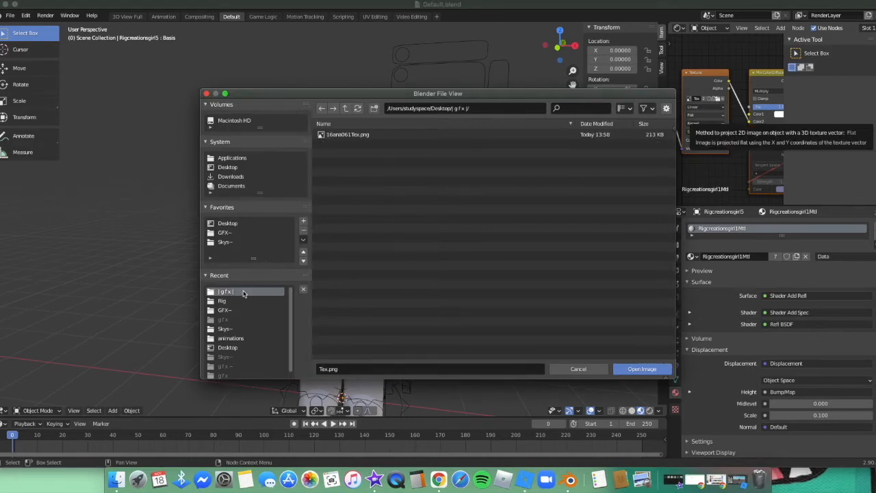
pyautogui.click(356, 134)
pyautogui.click(623, 370)
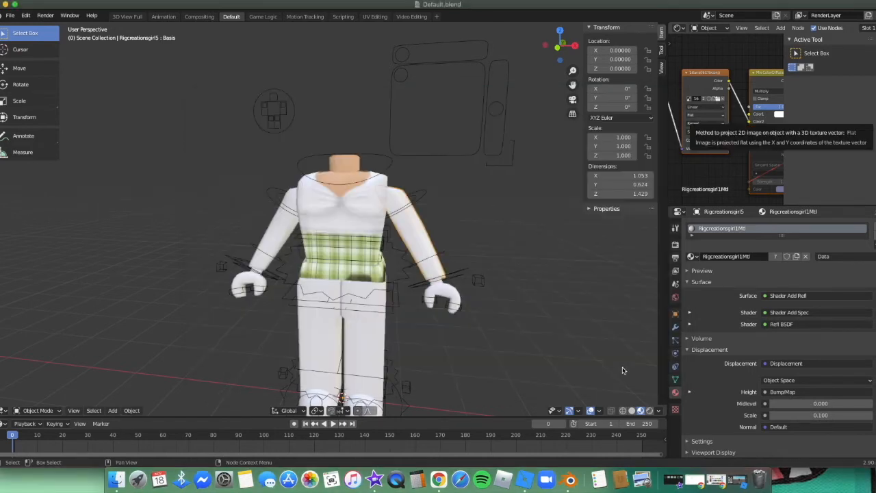
# Step: Import head.obj from the | g f x | folder as Wavefront with Split by Group enabled
pyautogui.moveTo(395, 203); pyautogui.dragTo(328, 222, button='middle')
pyautogui.moveTo(430, 255); pyautogui.dragTo(325, 219, button='middle')
pyautogui.click(10, 15)
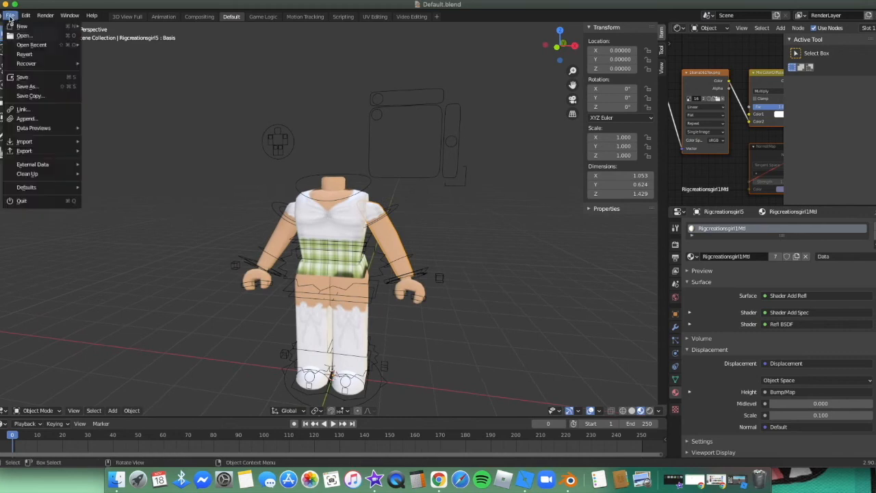
pyautogui.moveTo(57, 143)
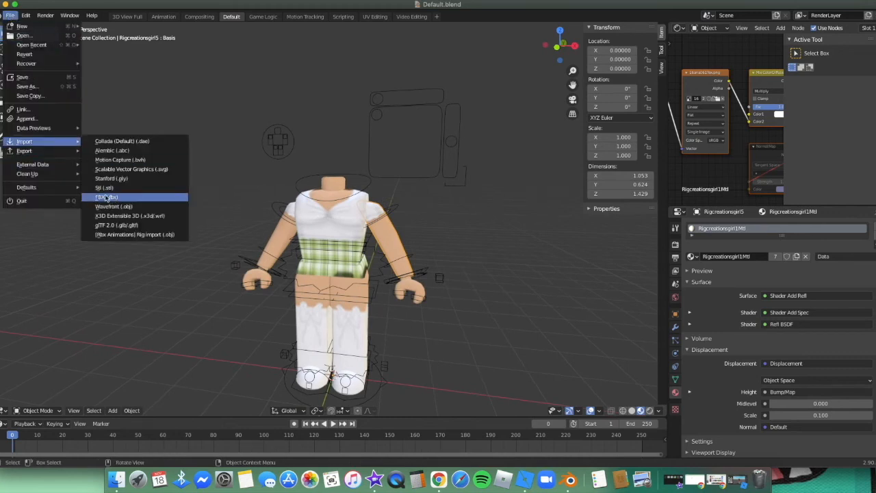
pyautogui.click(11, 16)
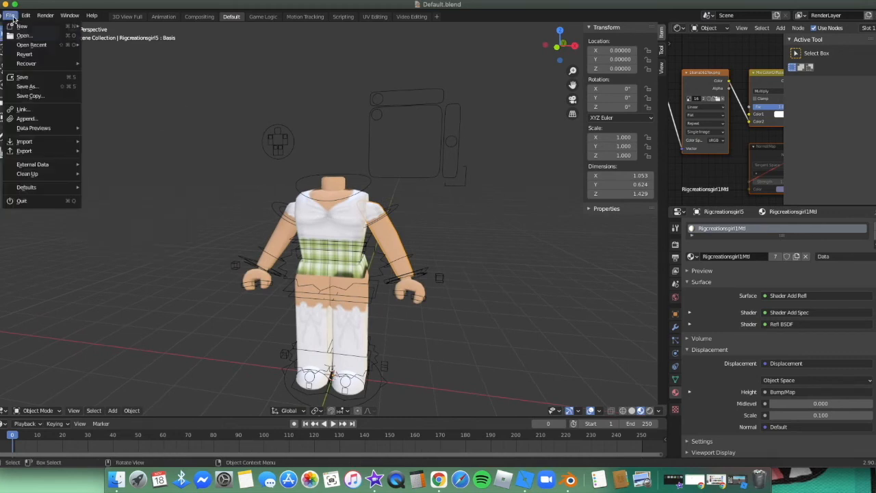
pyautogui.moveTo(27, 142)
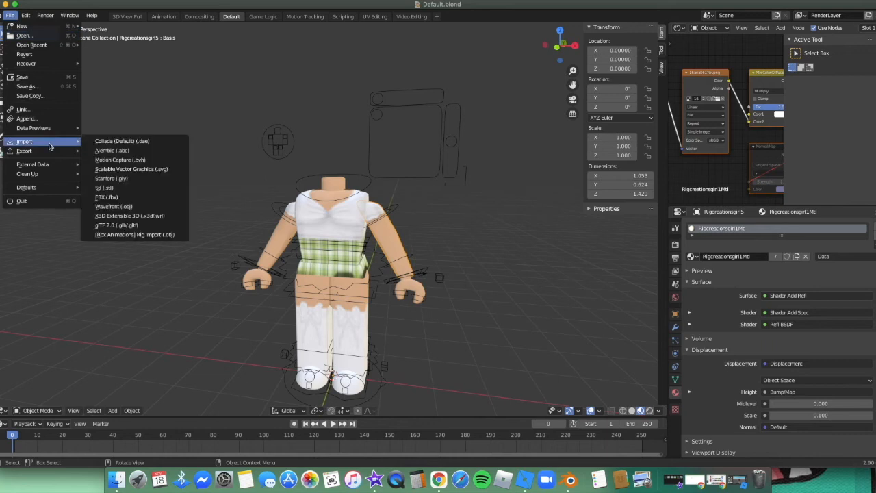
pyautogui.click(124, 207)
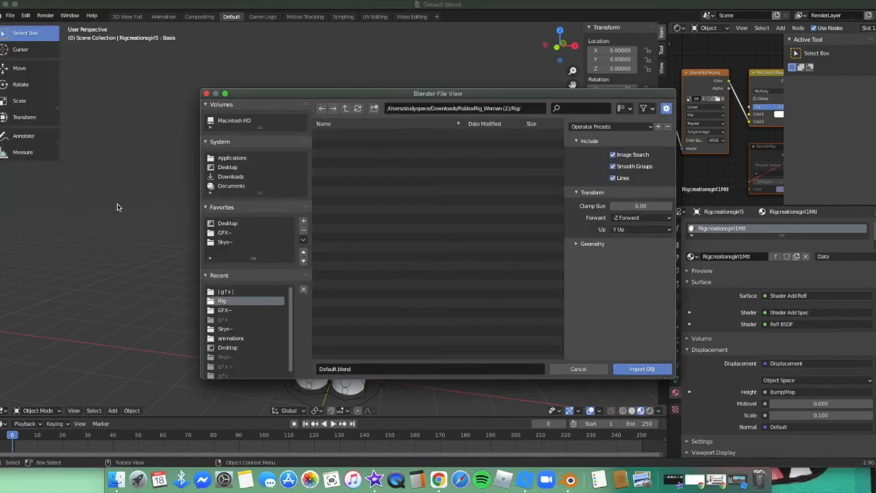
pyautogui.click(243, 291)
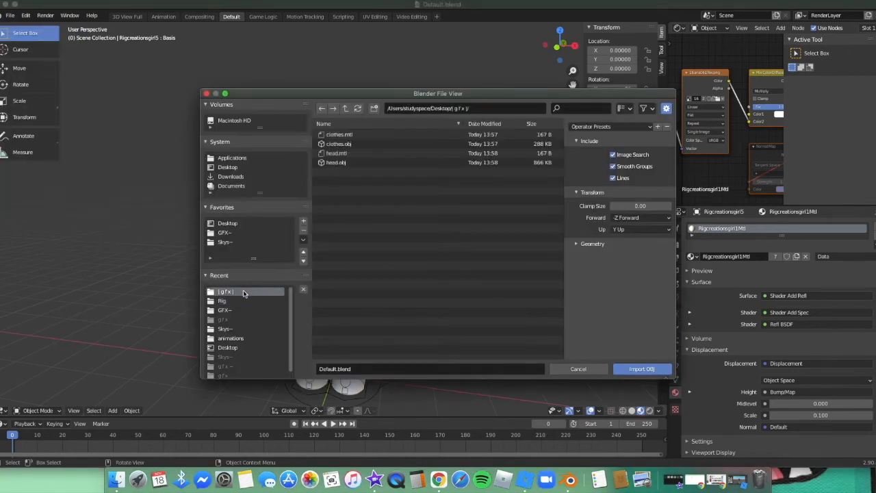
pyautogui.click(347, 165)
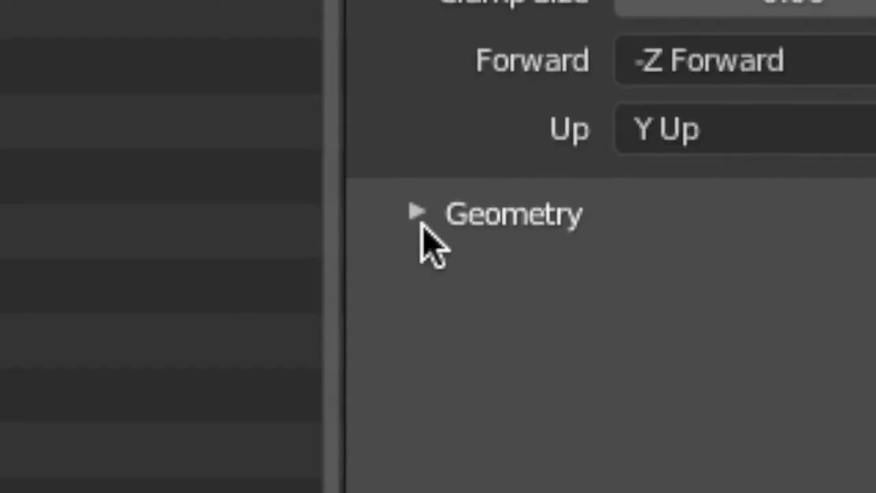
pyautogui.click(578, 245)
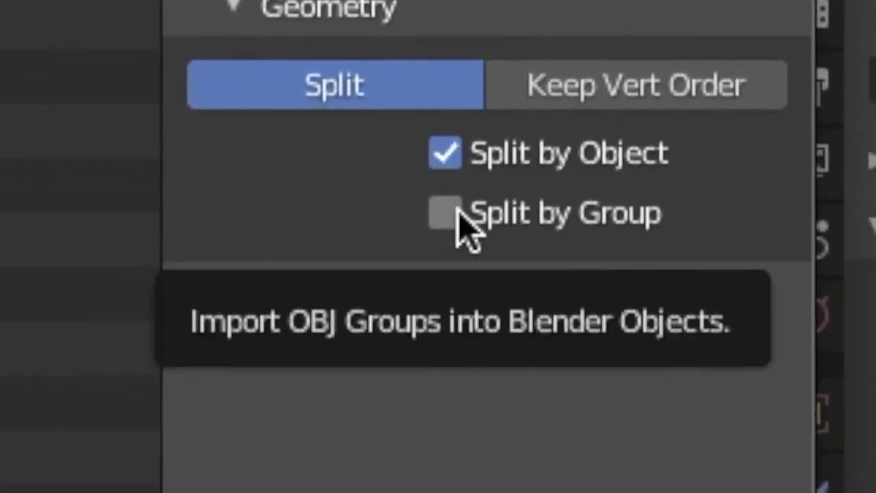
pyautogui.click(476, 246)
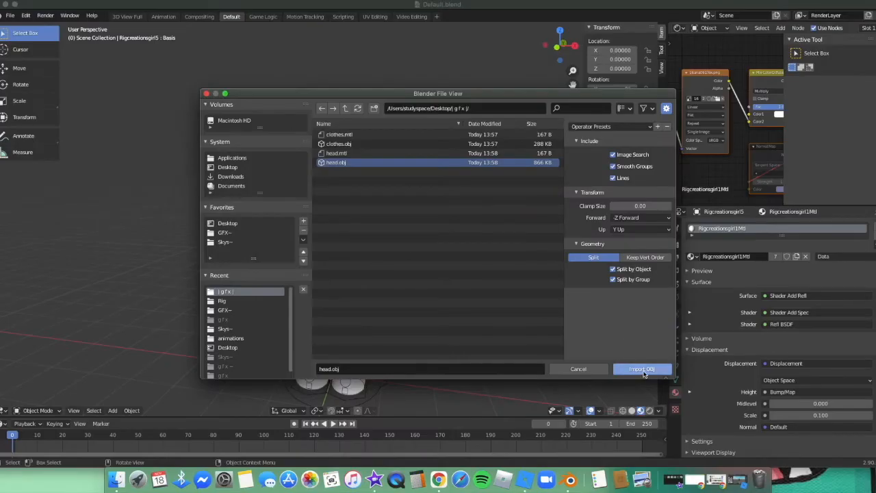
pyautogui.click(642, 370)
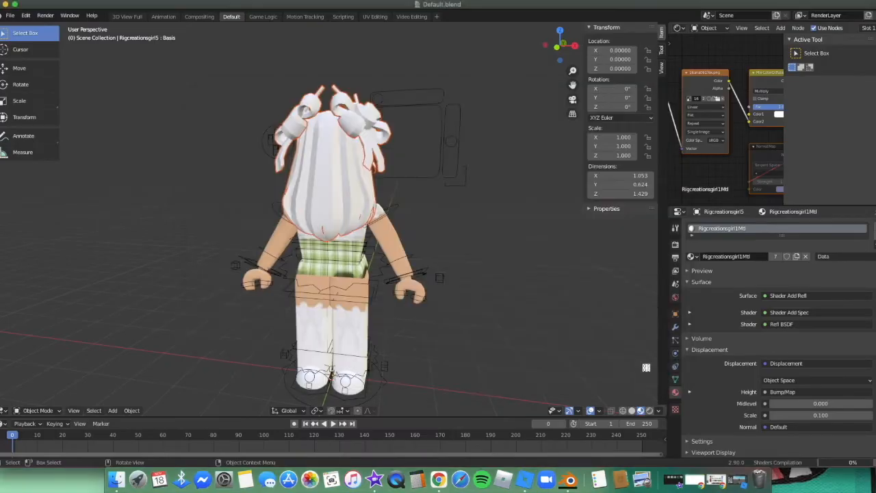
# Step: Rotate the imported head parts about half a turn around the global Z axis so the face points forward
pyautogui.hotkey('shift', '`')
pyautogui.press('d')
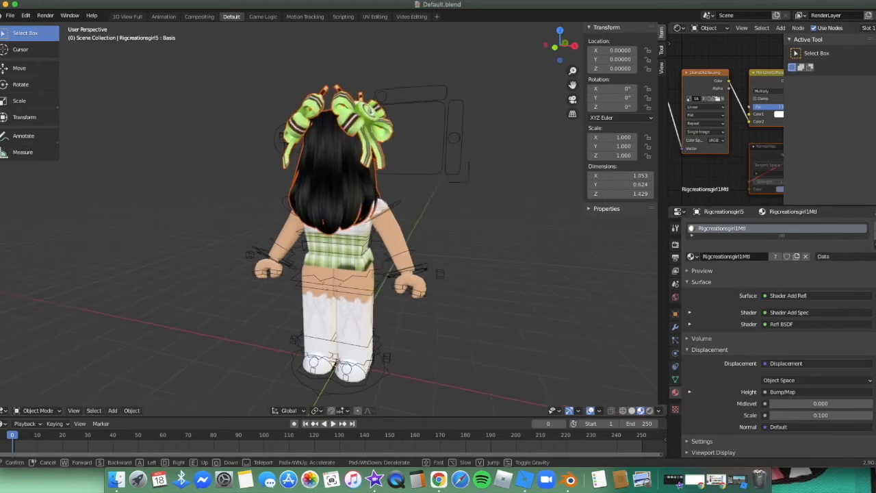
pyautogui.press('w')
pyautogui.press('d')
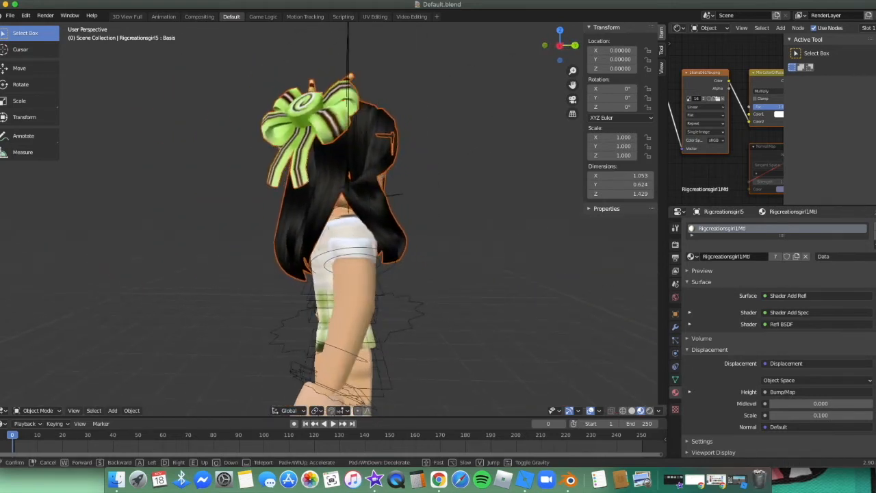
pyautogui.press('w')
pyautogui.press('s')
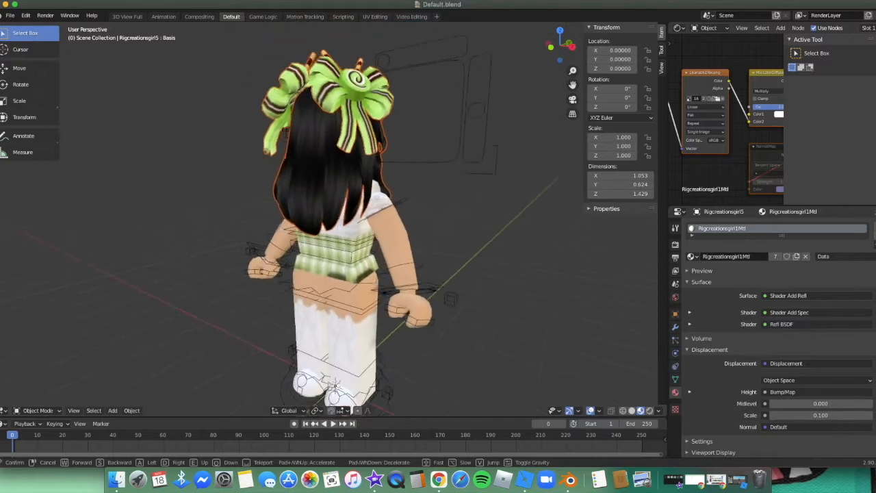
pyautogui.click(5, 63)
pyautogui.click(24, 84)
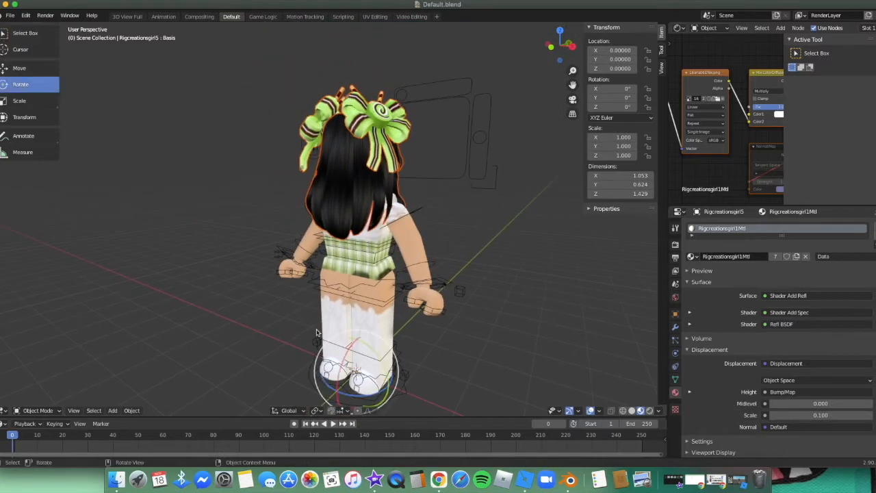
pyautogui.moveTo(364, 396); pyautogui.dragTo(363, 396)
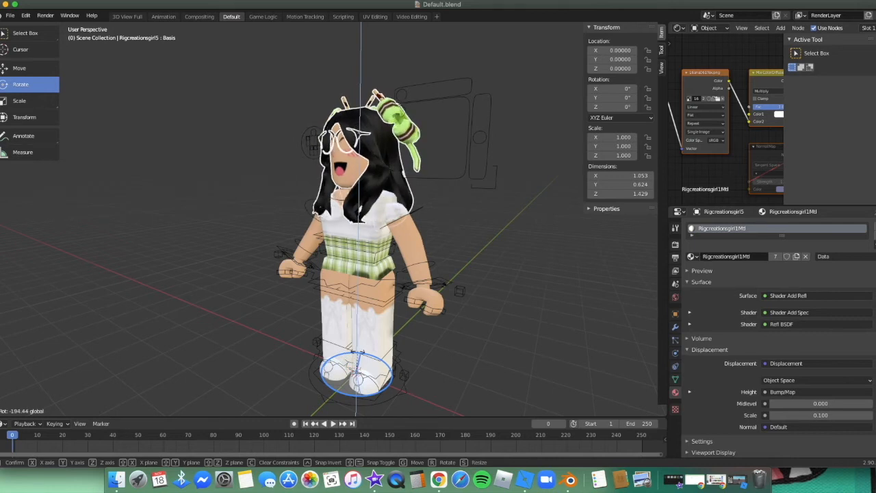
pyautogui.moveTo(353, 351); pyautogui.dragTo(353, 351)
# Step: View the avatar from the front and fine-tune the head parts' Z rotation to about -183° to align with the body
pyautogui.hotkey('shift', '`')
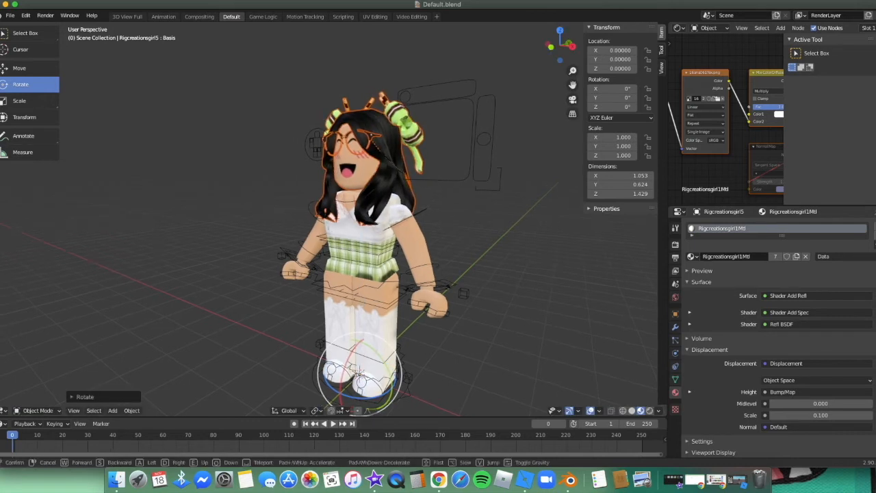
pyautogui.press('w')
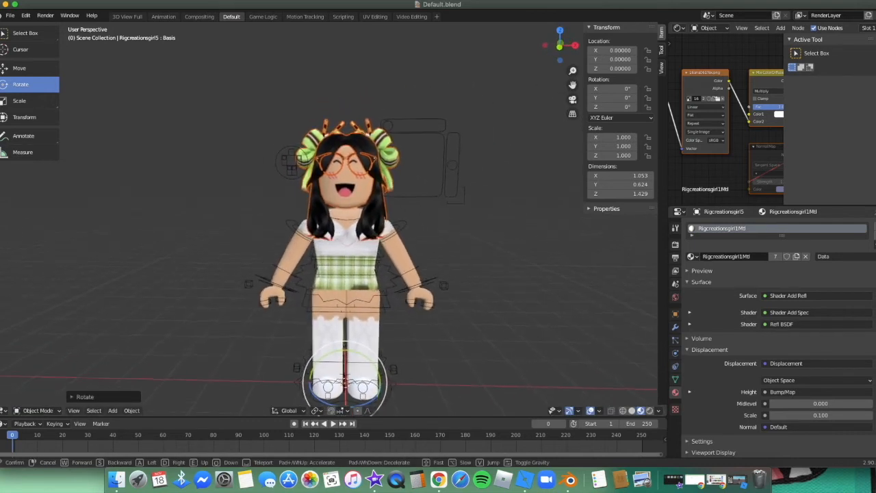
pyautogui.click(354, 391)
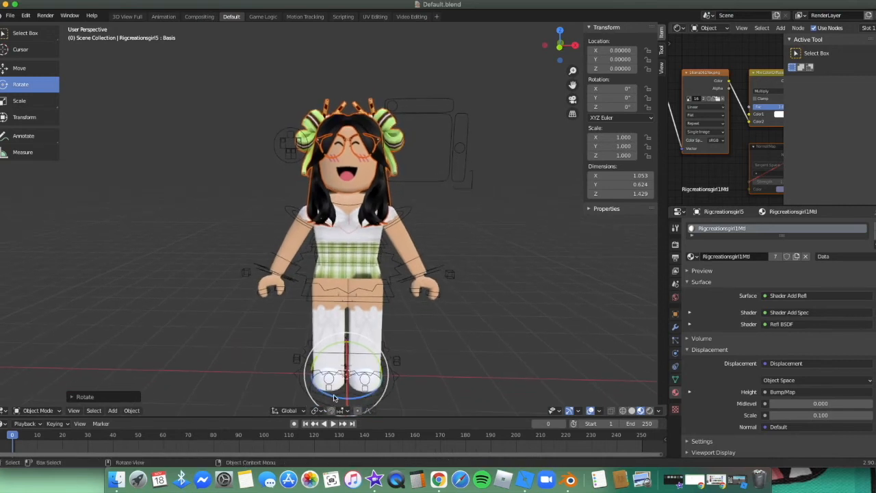
pyautogui.moveTo(332, 399)
pyautogui.mouseDown()
pyautogui.moveTo(360, 401)
pyautogui.moveTo(336, 401)
pyautogui.mouseUp()
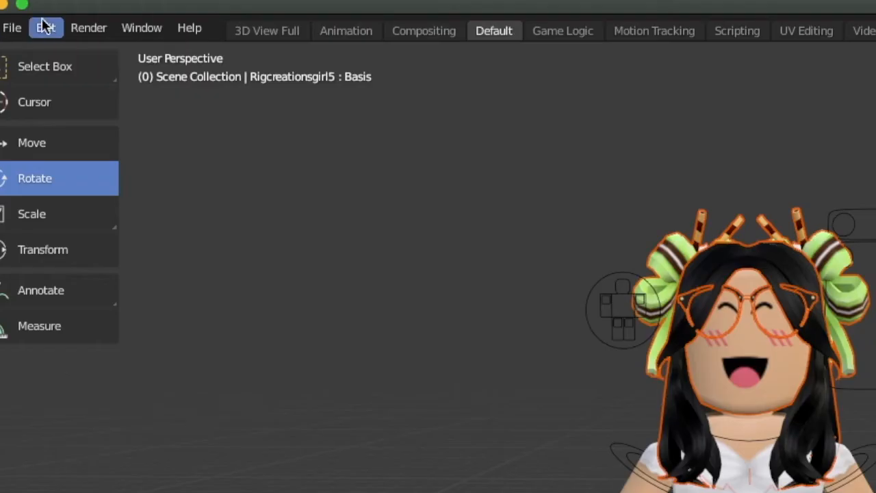
# Step: Find the Set Origin commands with "set origin" and apply Origin to Geometry to the imported head parts
pyautogui.click(49, 28)
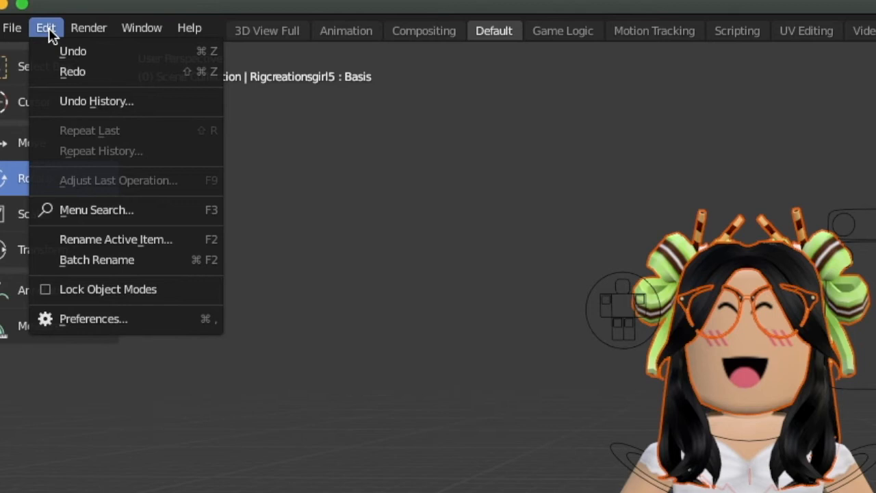
pyautogui.click(111, 212)
pyautogui.write('set origin')
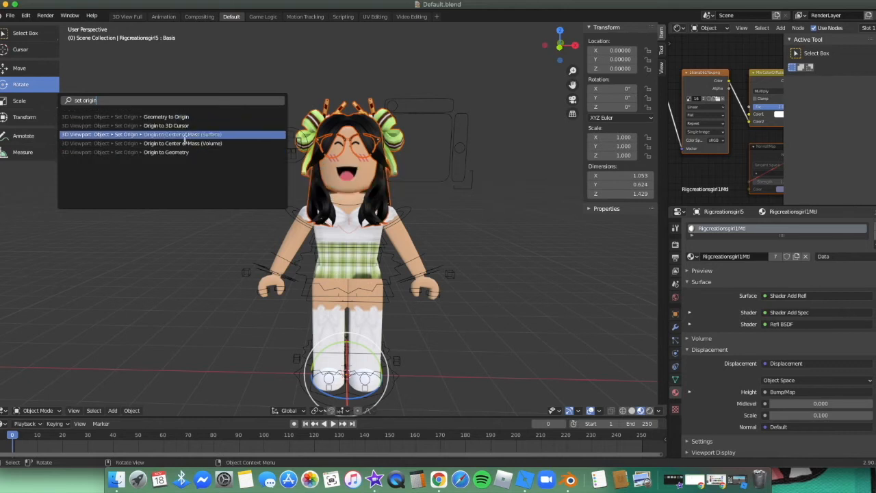
pyautogui.click(173, 152)
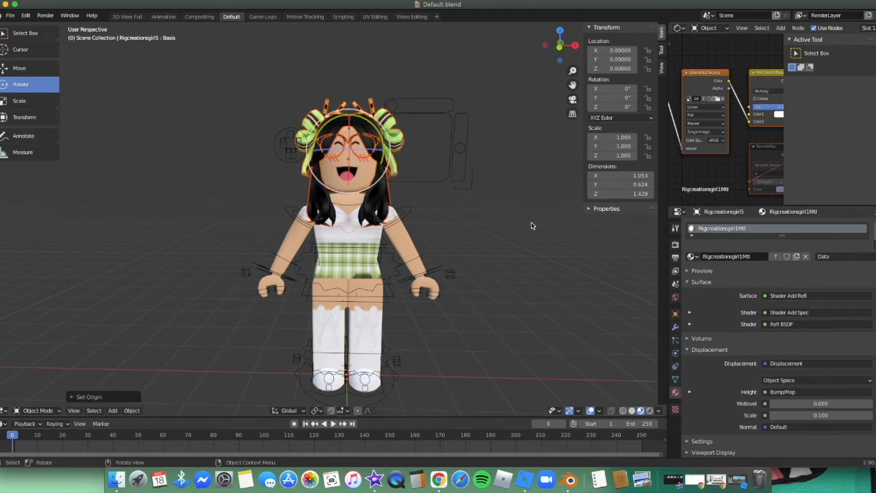
# Step: Examine the fit of the face and hair up close from an angle, selecting the hair and head parts
pyautogui.scroll(5, 342, 219)
pyautogui.moveTo(400, 220); pyautogui.dragTo(334, 219, button='middle')
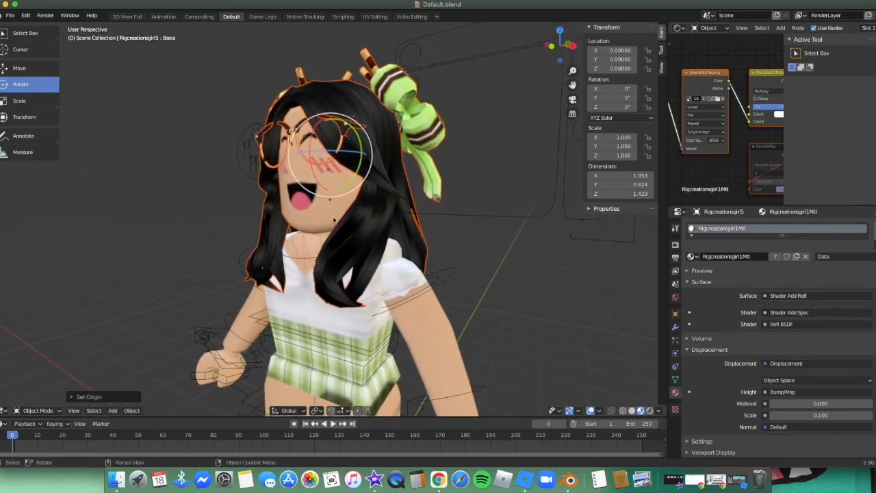
pyautogui.click(325, 197)
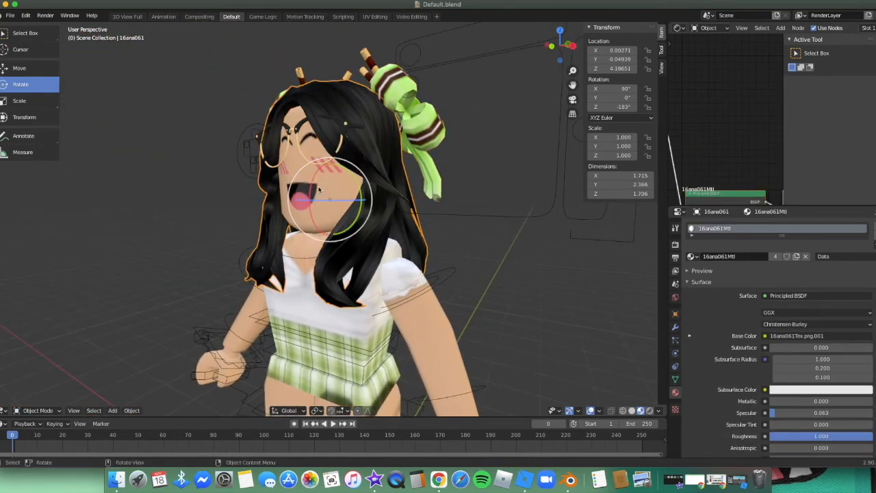
pyautogui.moveTo(313, 186); pyautogui.dragTo(329, 180)
pyautogui.hotkey('shift', '`')
pyautogui.press('s')
pyautogui.press('w')
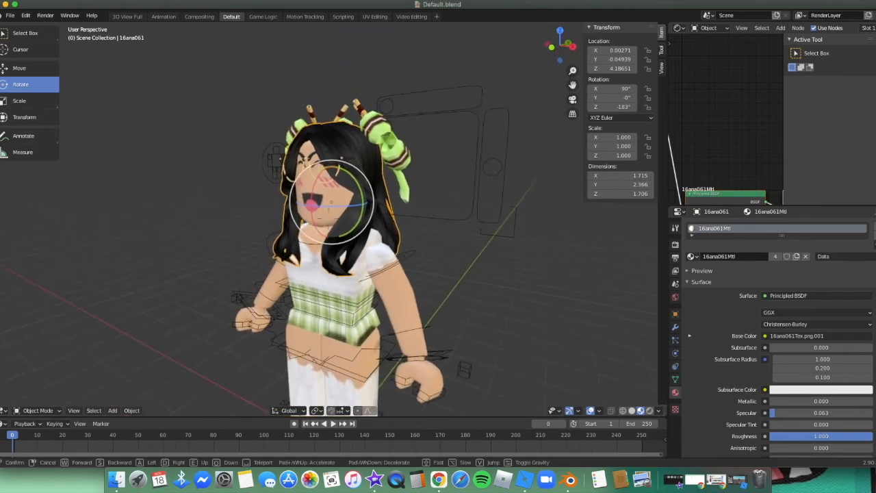
pyautogui.click(342, 210)
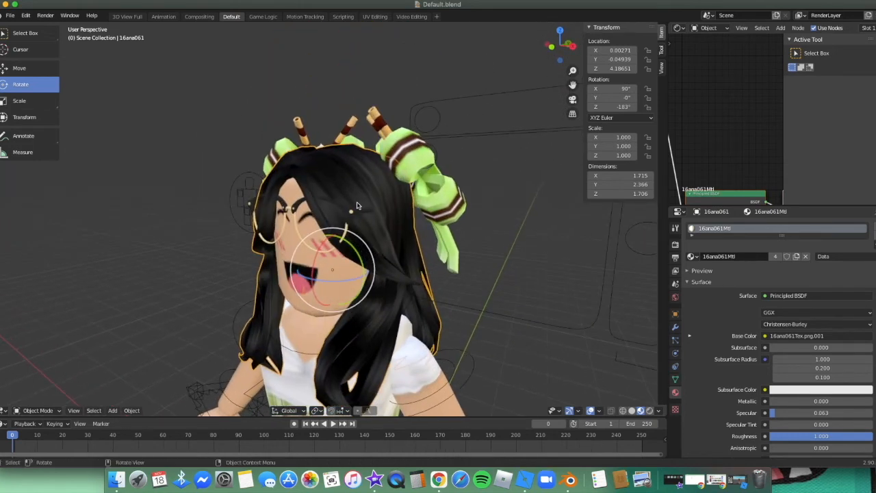
pyautogui.click(360, 206)
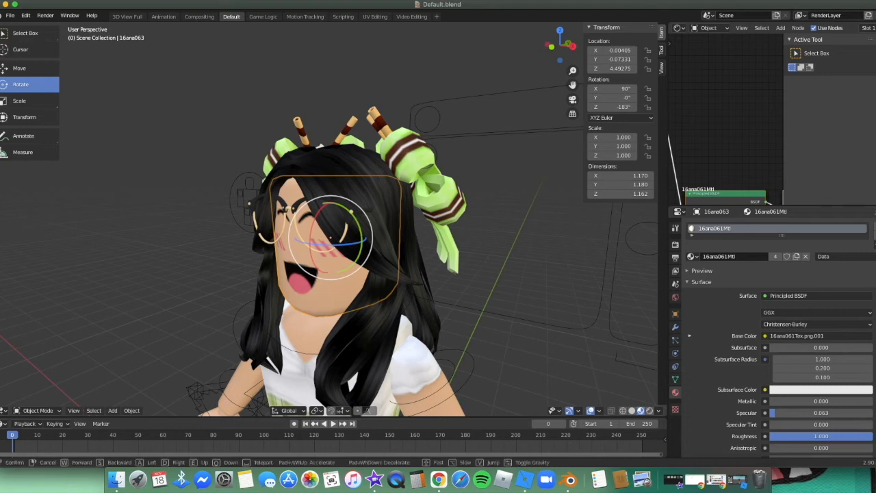
# Step: Examine the whole avatar from the front to check the head's alignment with the body
pyautogui.hotkey('shift', '`')
pyautogui.press('s')
pyautogui.click(417, 272)
pyautogui.click(417, 272)
pyautogui.hotkey('shift', '`')
pyautogui.press('s')
pyautogui.click(157, 165)
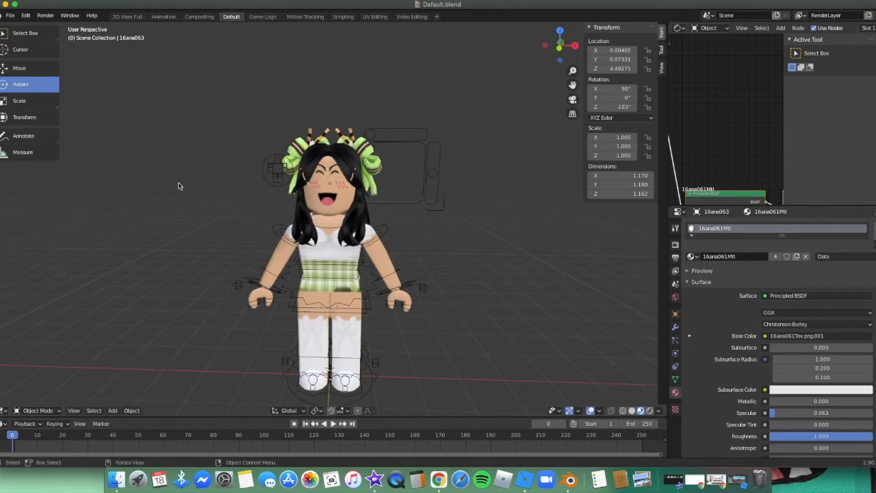
pyautogui.hotkey('shift', '`')
pyautogui.press('w')
pyautogui.press('s')
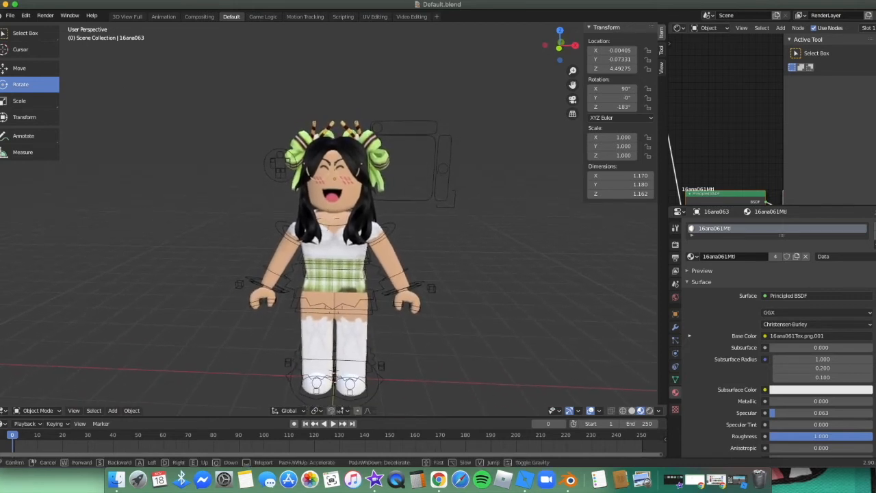
pyautogui.click(324, 219)
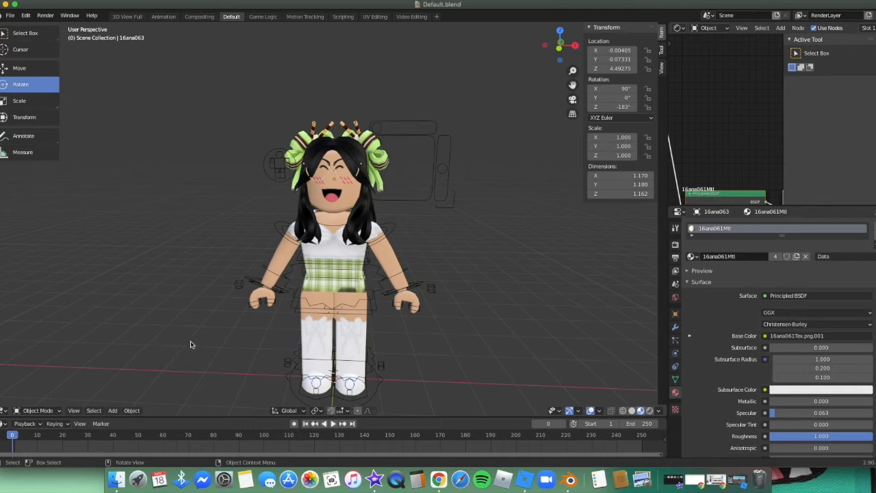
# Step: Add a mesh plane at the avatar's feet and rotate it about 92.5° around X so it stands upright
pyautogui.hotkey('shift', 'a')
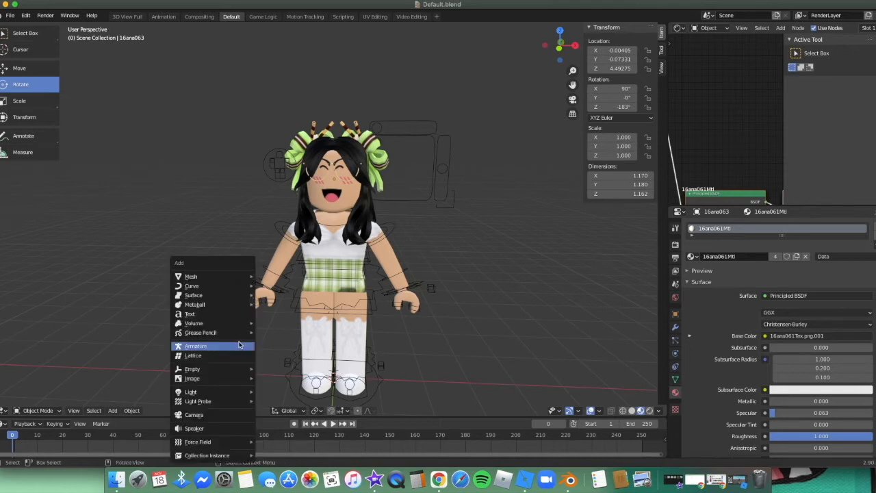
pyautogui.moveTo(228, 278)
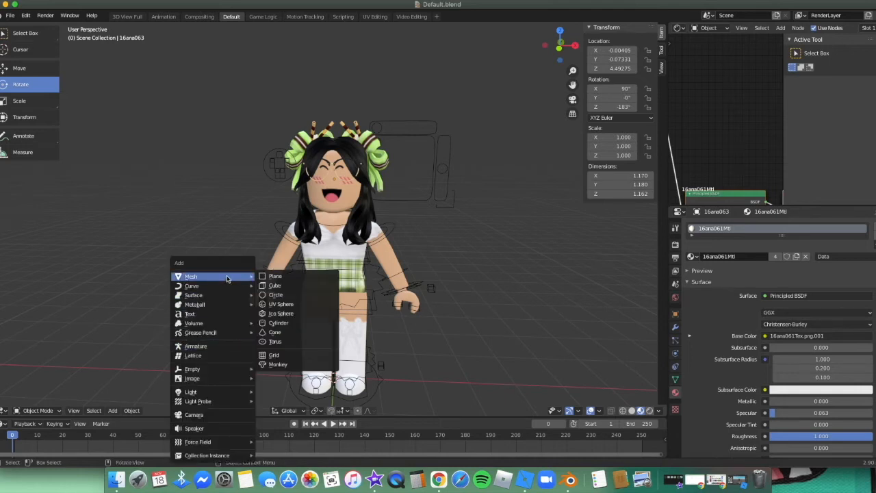
pyautogui.click(274, 277)
pyautogui.hotkey('shift', '`')
pyautogui.press('w')
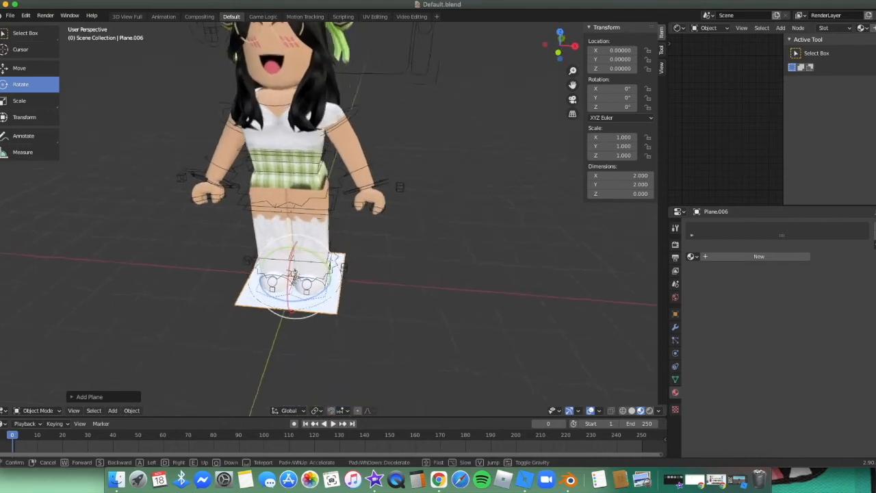
pyautogui.press('d')
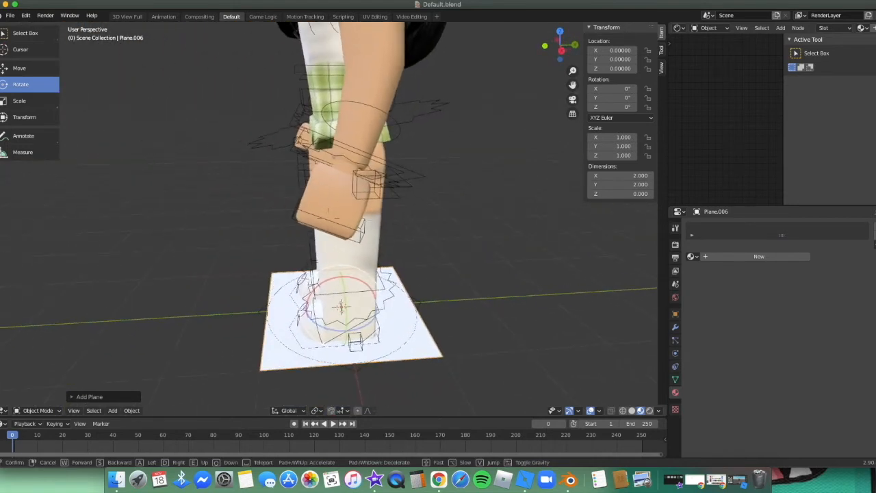
pyautogui.click(52, 79)
pyautogui.moveTo(329, 279); pyautogui.dragTo(304, 314)
# Step: Move the upright plane along the Y axis to about 1.84, behind the avatar
pyautogui.click(19, 67)
pyautogui.moveTo(368, 307); pyautogui.dragTo(502, 299)
pyautogui.hotkey('shift', '`')
pyautogui.press('s')
pyautogui.click(468, 332)
pyautogui.moveTo(443, 347); pyautogui.dragTo(458, 346)
pyautogui.scroll(-3, 426, 332)
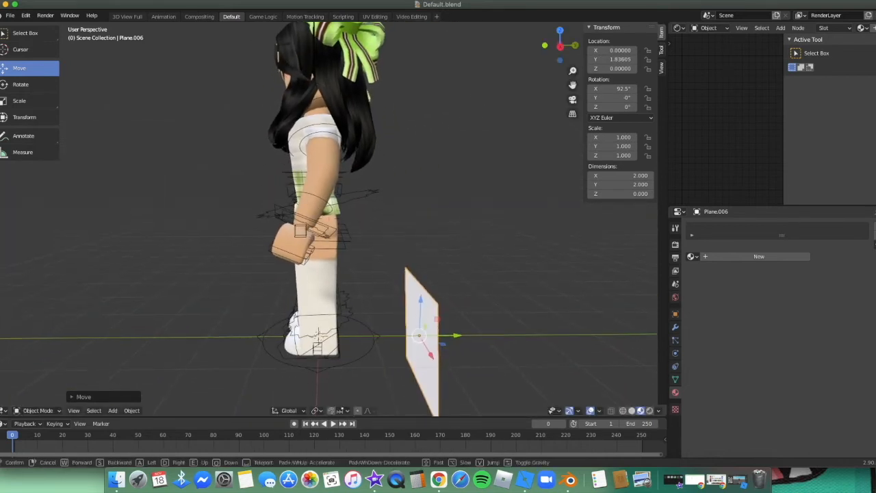
pyautogui.hotkey('shift', '`')
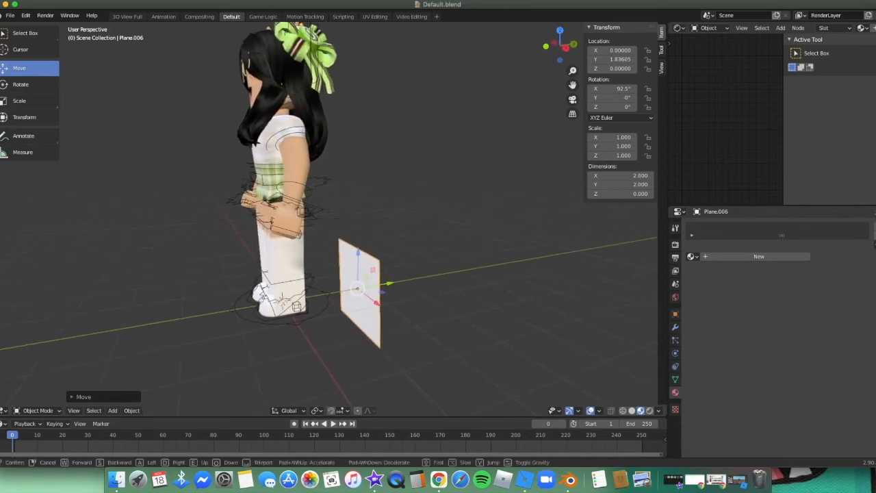
pyautogui.click(313, 221)
pyautogui.moveTo(361, 257); pyautogui.dragTo(388, 257)
pyautogui.moveTo(379, 300); pyautogui.dragTo(434, 372)
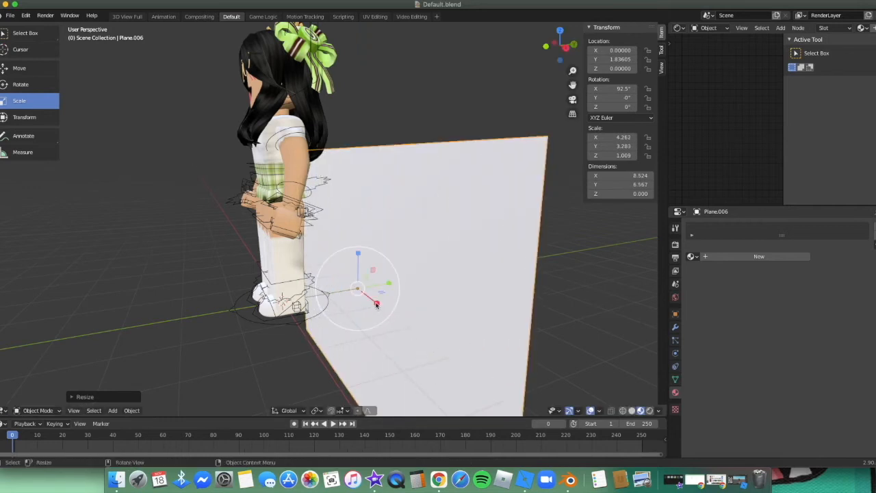
pyautogui.hotkey('ctrl', 'z')
pyautogui.hotkey('ctrl', 'z')
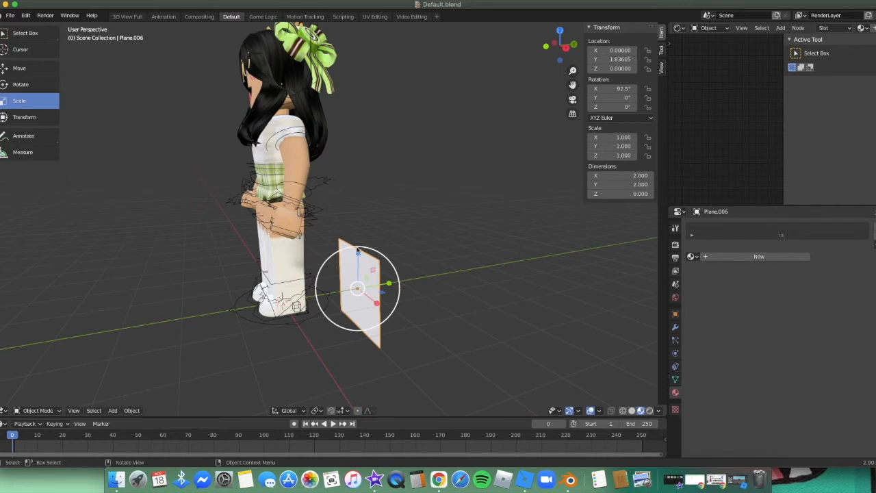
# Step: Scale the plane uniformly to about 16.48 so it fills the background behind the avatar
pyautogui.press('s')
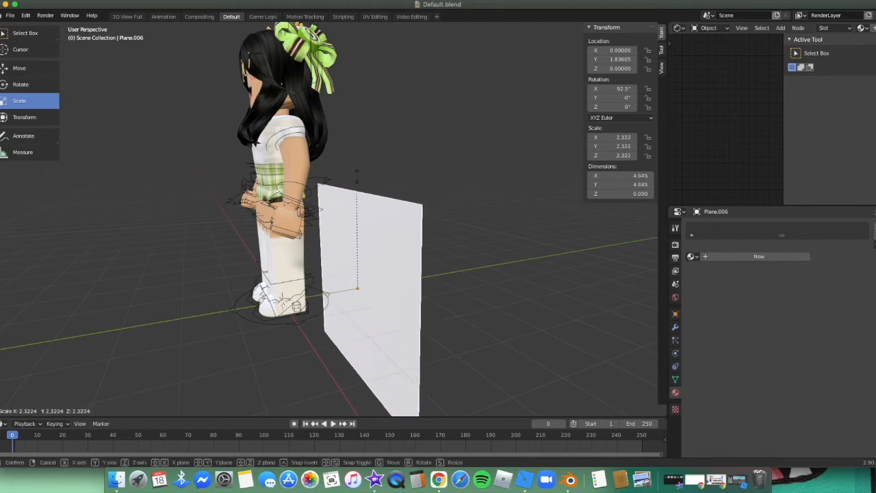
pyautogui.click(349, 334)
pyautogui.keyDown('shift'); pyautogui.moveTo(349, 334); pyautogui.dragTo(487, 217, button='middle'); pyautogui.keyUp('shift')
pyautogui.moveTo(315, 232); pyautogui.dragTo(328, 222, button='middle')
pyautogui.press('s')
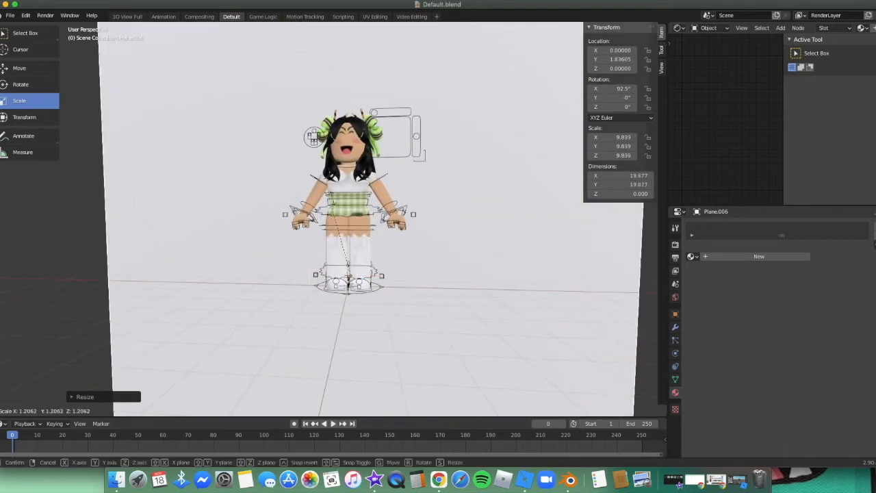
pyautogui.click(336, 159)
pyautogui.hotkey('shift', '`')
pyautogui.press('w')
pyautogui.click(507, 234)
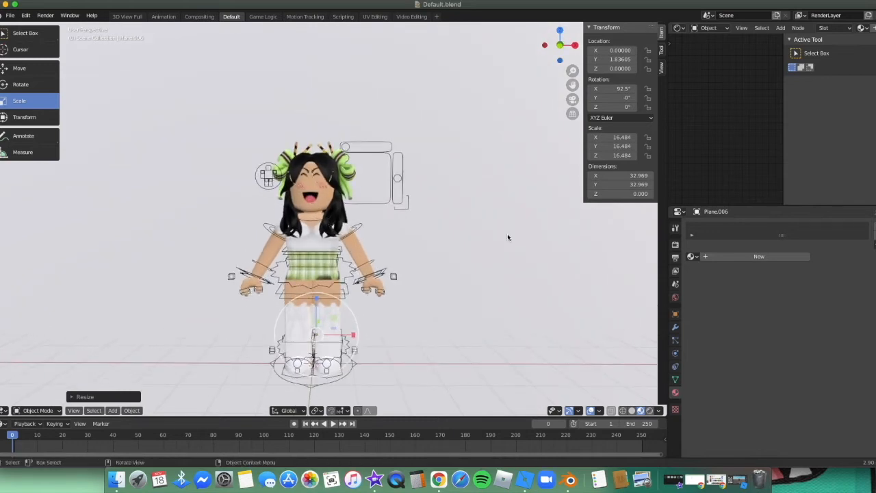
# Step: Give the backdrop plane a new material with a pale yellow base color
pyautogui.click(723, 256)
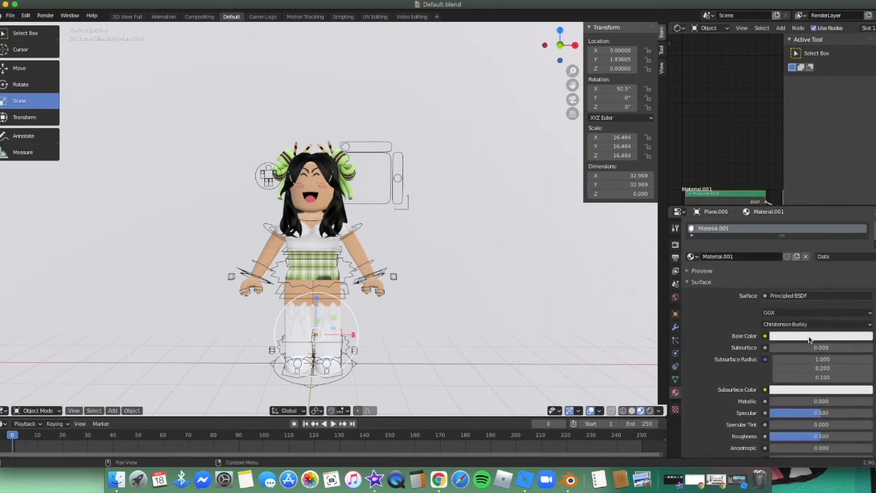
pyautogui.click(804, 257)
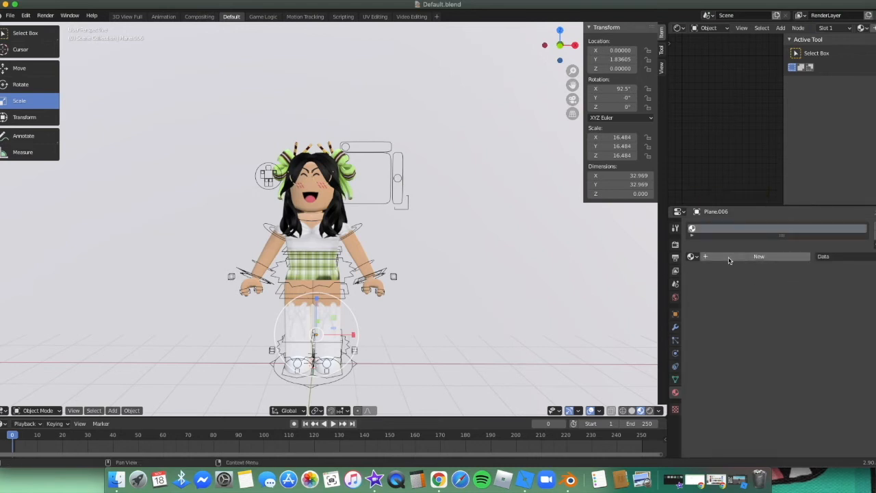
pyautogui.click(731, 256)
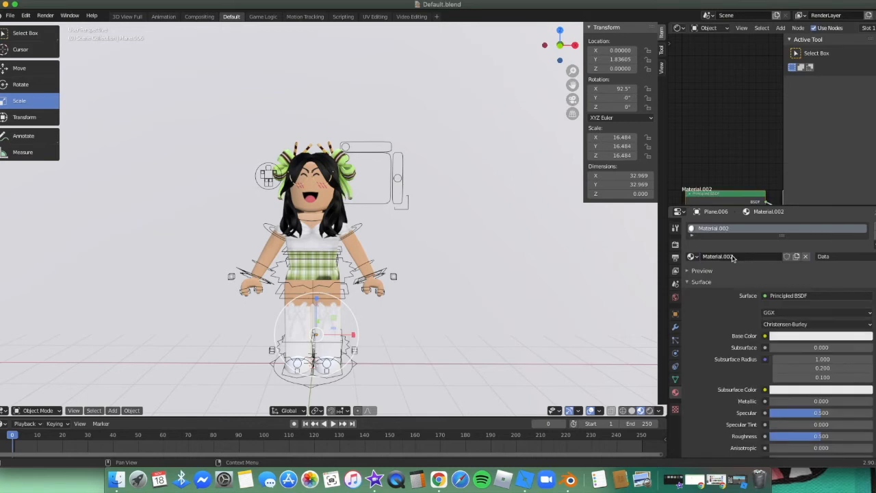
pyautogui.click(786, 336)
pyautogui.moveTo(821, 257)
pyautogui.mouseDown()
pyautogui.moveTo(798, 237)
pyautogui.moveTo(829, 226)
pyautogui.moveTo(813, 252)
pyautogui.moveTo(802, 240)
pyautogui.moveTo(820, 238)
pyautogui.mouseUp()
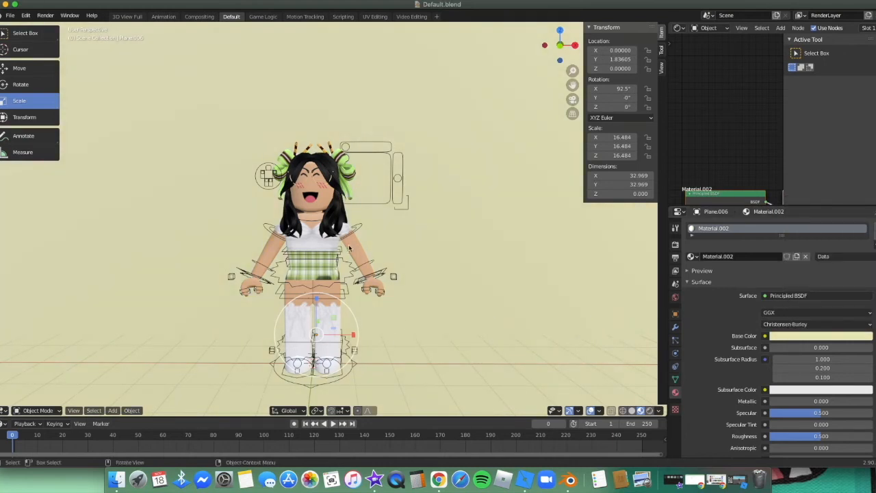
# Step: Examine the avatar against the yellow backdrop from the front and at an angle
pyautogui.hotkey('shift', '`')
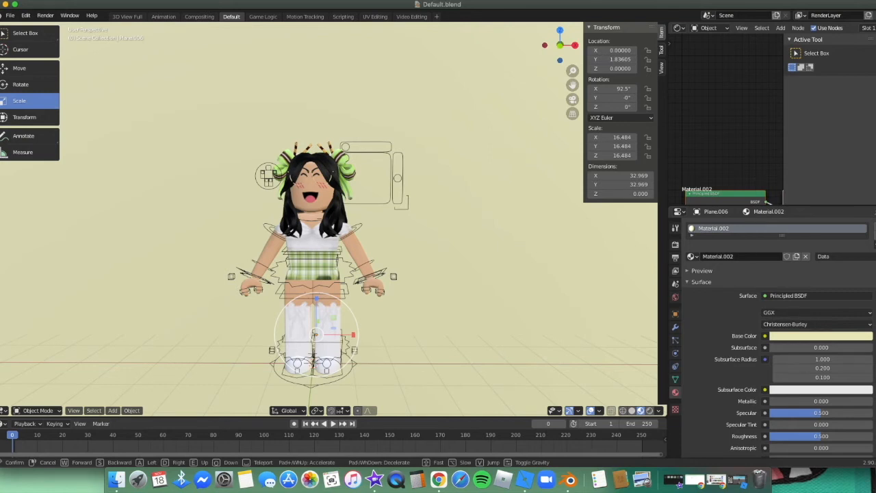
pyautogui.press('w')
pyautogui.press('a')
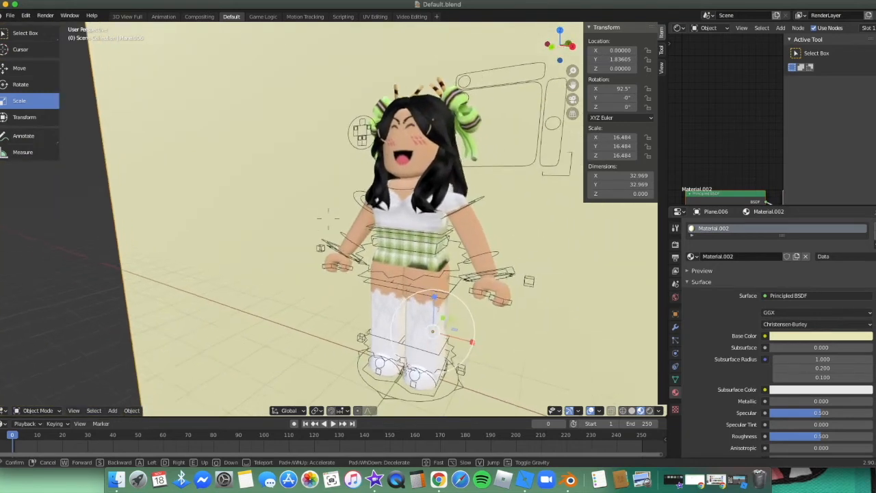
pyautogui.press('d')
pyautogui.press('s')
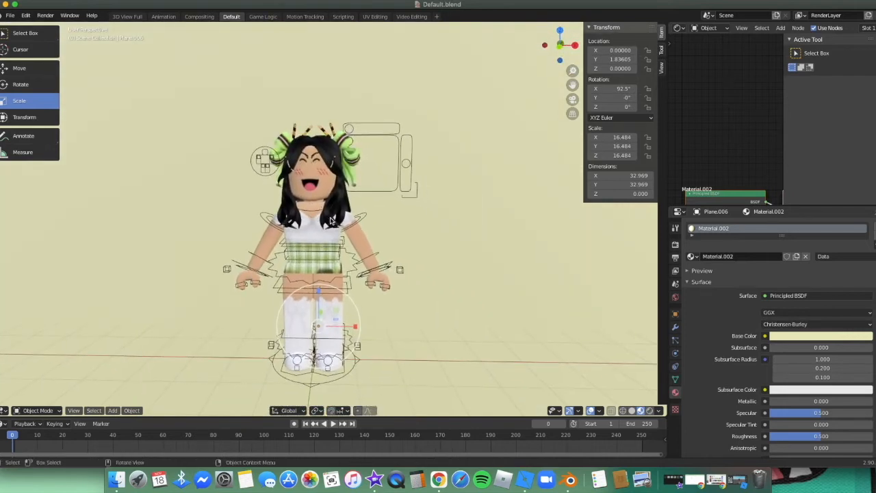
pyautogui.press('d')
pyautogui.press('w')
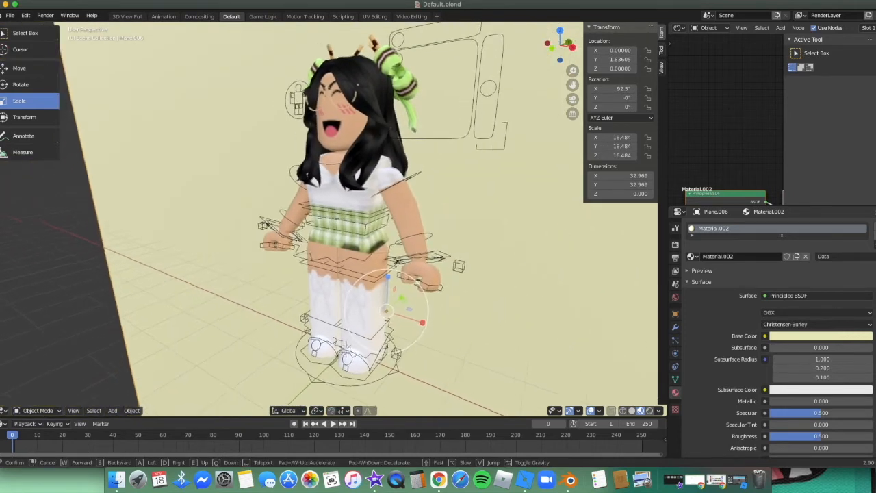
pyautogui.press('s')
pyautogui.click(330, 221)
# Step: Add a camera and move it in front of the avatar's head, to about Y -3.51 and Z 4.56
pyautogui.hotkey('shift', 'a')
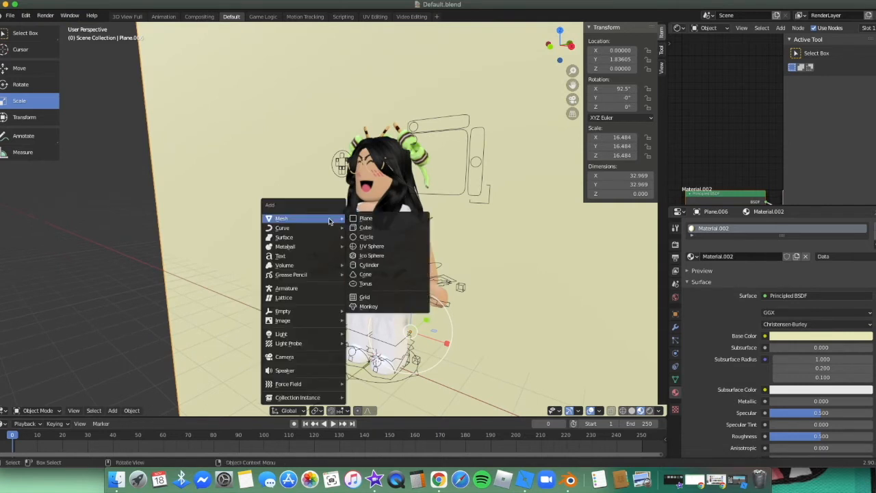
pyautogui.click(316, 360)
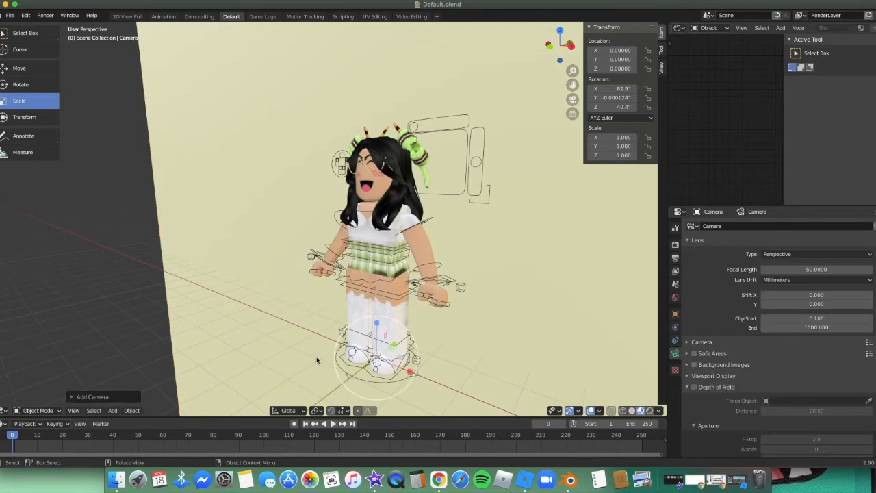
pyautogui.click(41, 72)
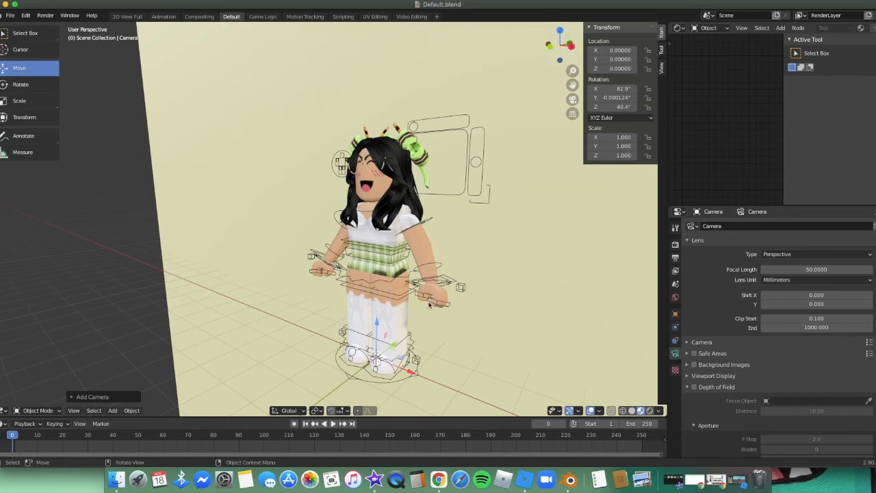
pyautogui.moveTo(377, 327); pyautogui.dragTo(377, 322)
pyautogui.moveTo(394, 134); pyautogui.dragTo(394, 134)
pyautogui.moveTo(396, 174); pyautogui.dragTo(276, 196)
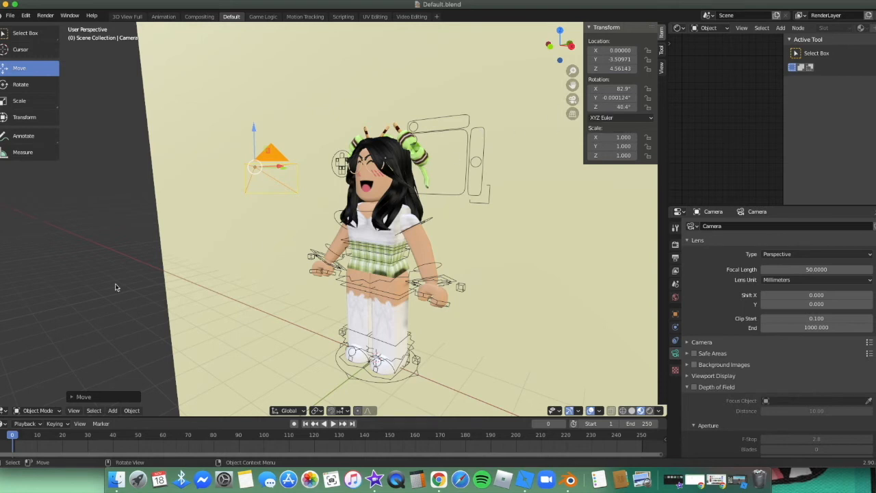
# Step: View the scene through the active camera and fly it back to face the avatar, to about X 0.75, Y -5.43, Z 4.83
pyautogui.click(74, 410)
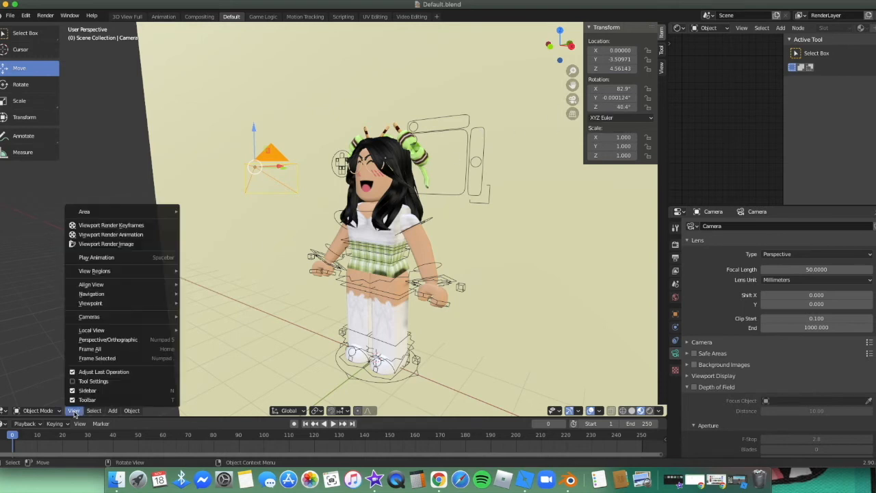
pyautogui.moveTo(101, 320)
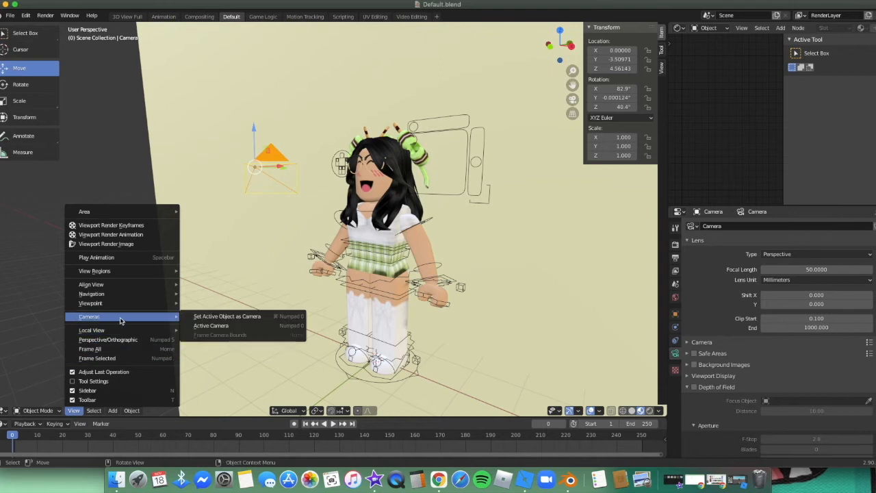
pyautogui.click(207, 326)
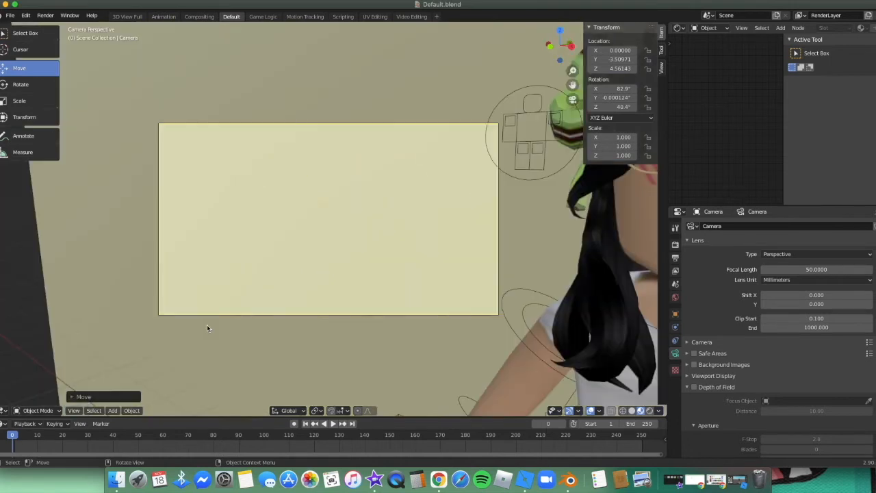
pyautogui.hotkey('shift', '`')
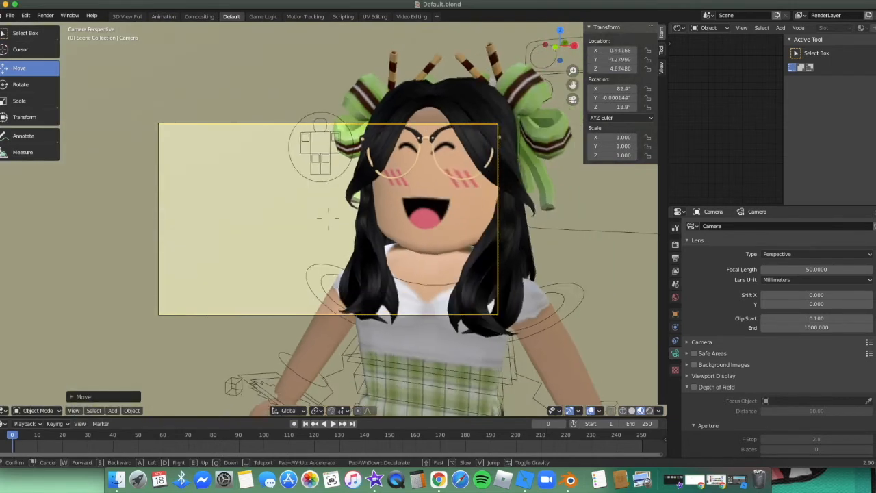
pyautogui.press('s')
pyautogui.click(352, 219)
pyautogui.click(572, 99)
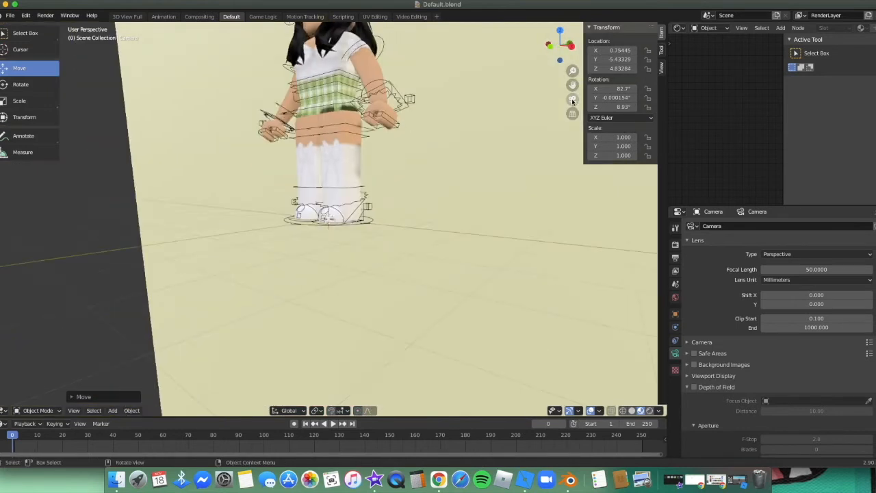
pyautogui.click(573, 100)
# Step: Fly the camera further back and center the avatar in its frame, ending at about X 0.41, Y -11.31, Z 4.44
pyautogui.hotkey('shift', '`')
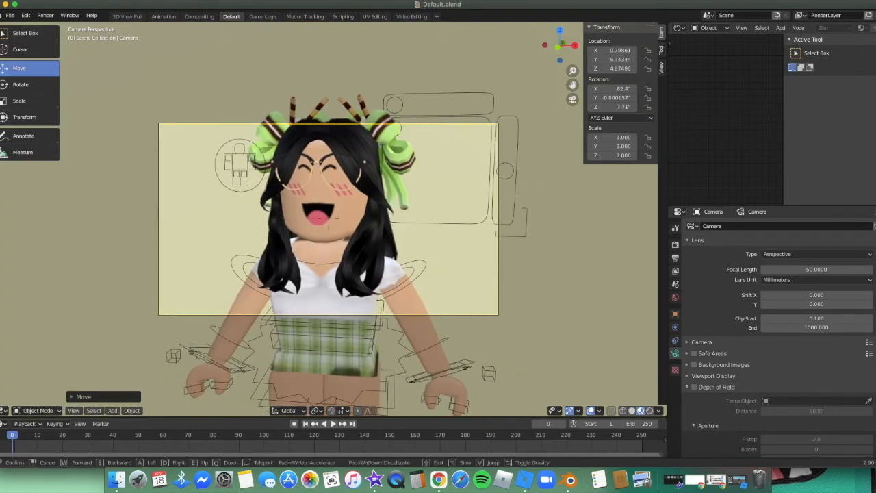
pyautogui.press('s')
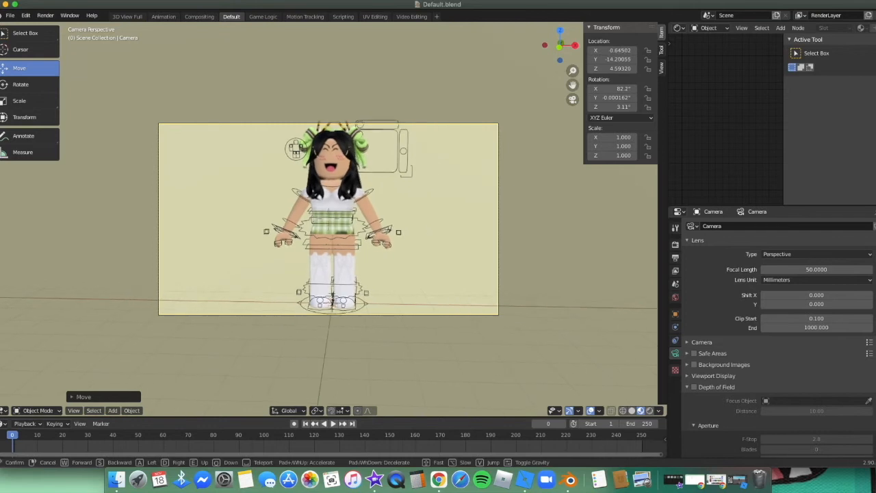
pyautogui.press('w')
pyautogui.press('w')
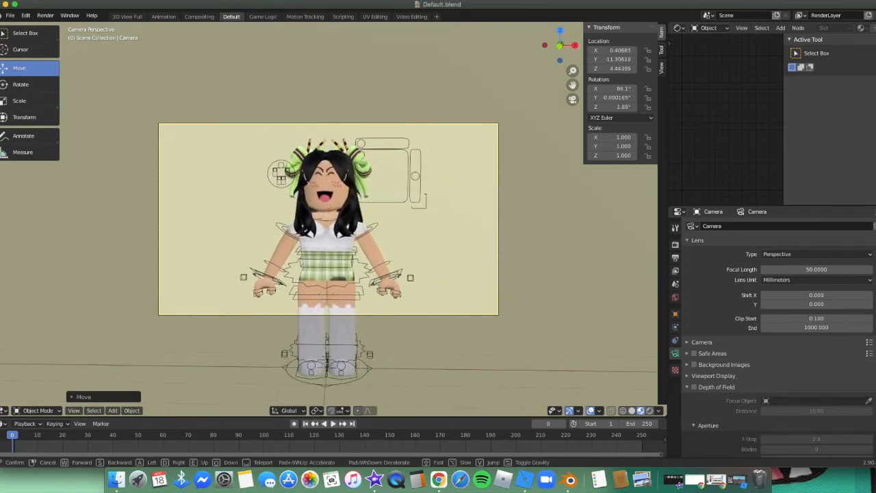
pyautogui.click(328, 221)
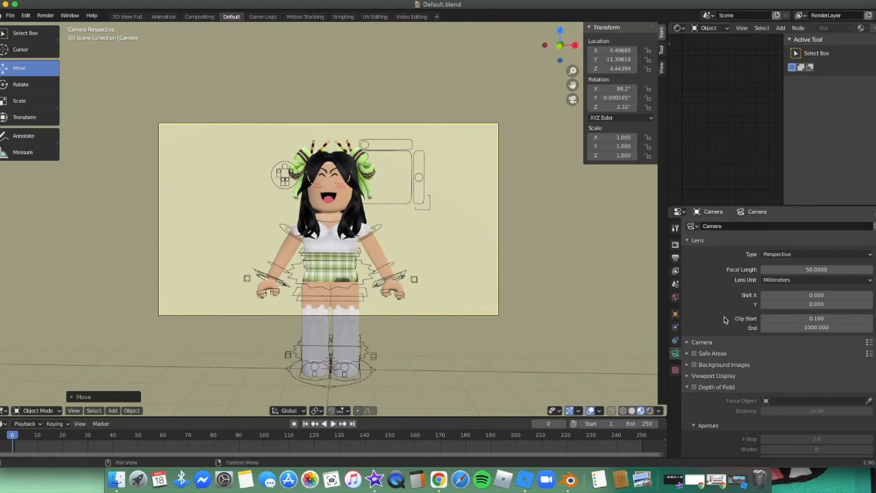
# Step: Open the scene's output properties at the render dimensions
pyautogui.click(675, 244)
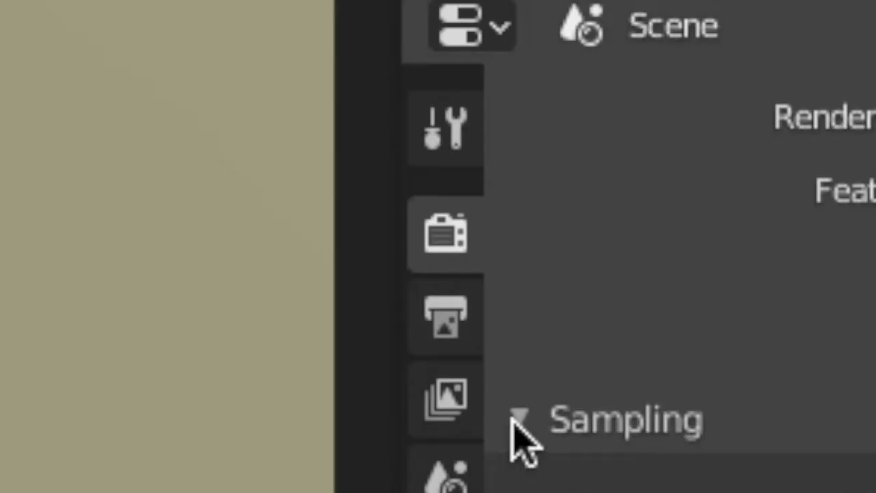
pyautogui.click(676, 280)
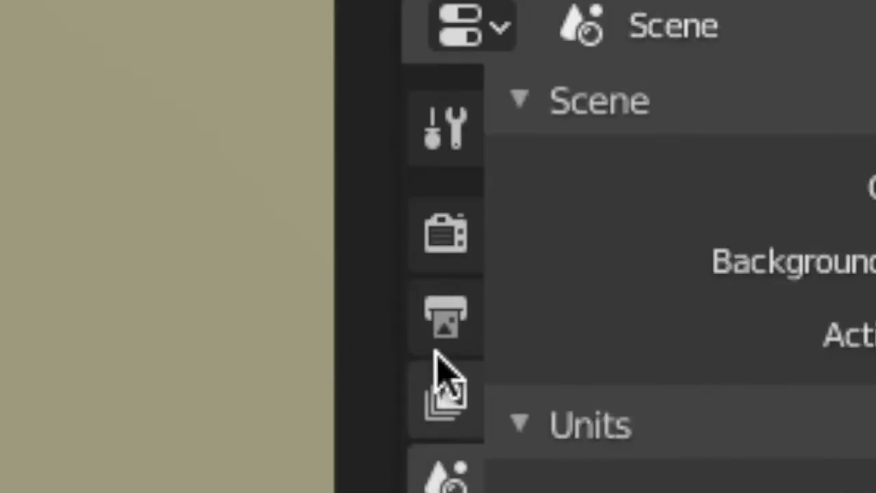
pyautogui.click(446, 319)
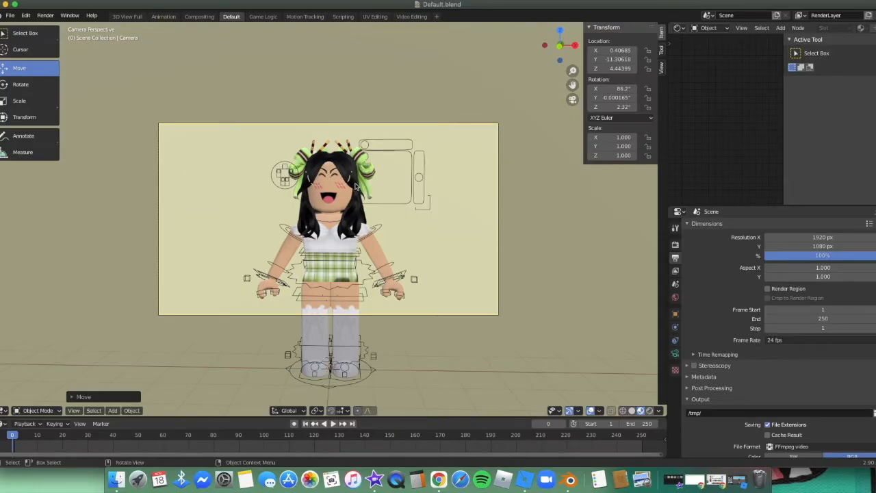
pyautogui.click(807, 238)
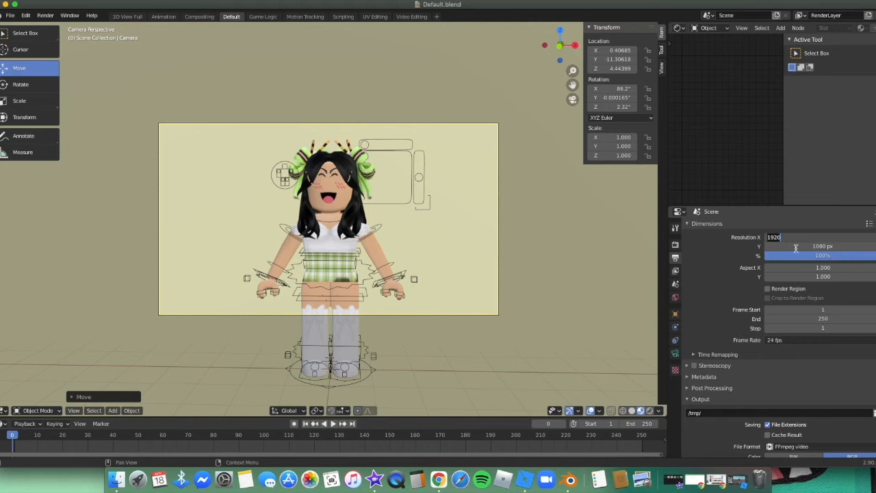
pyautogui.click(675, 245)
pyautogui.click(675, 244)
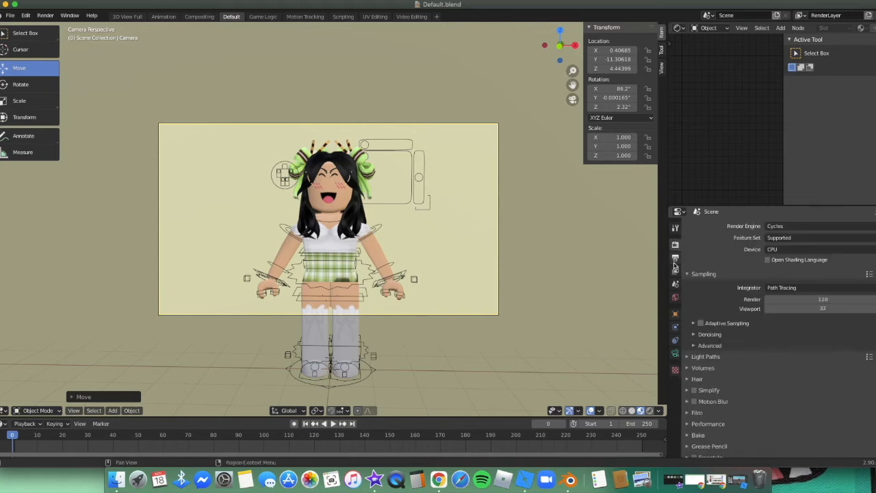
pyautogui.click(675, 259)
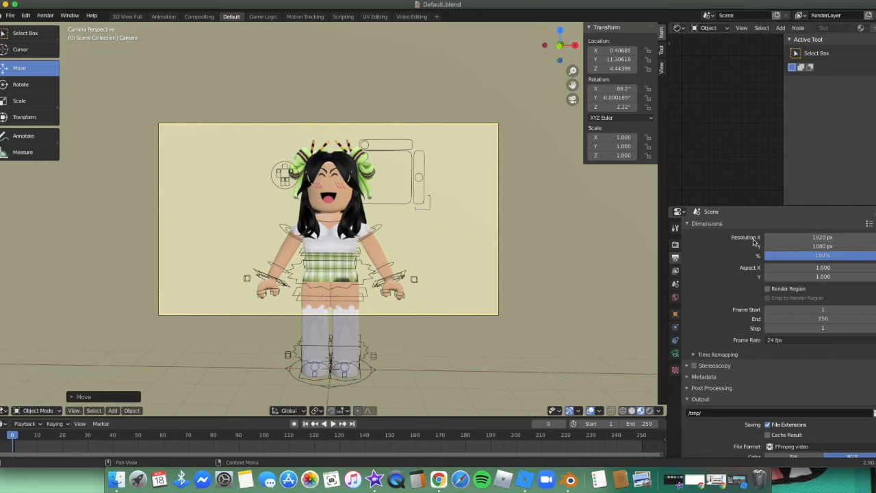
# Step: Set the render resolution to 1000 px wide by 1000 px high
pyautogui.click(785, 237)
pyautogui.press('Return')
pyautogui.click(785, 246)
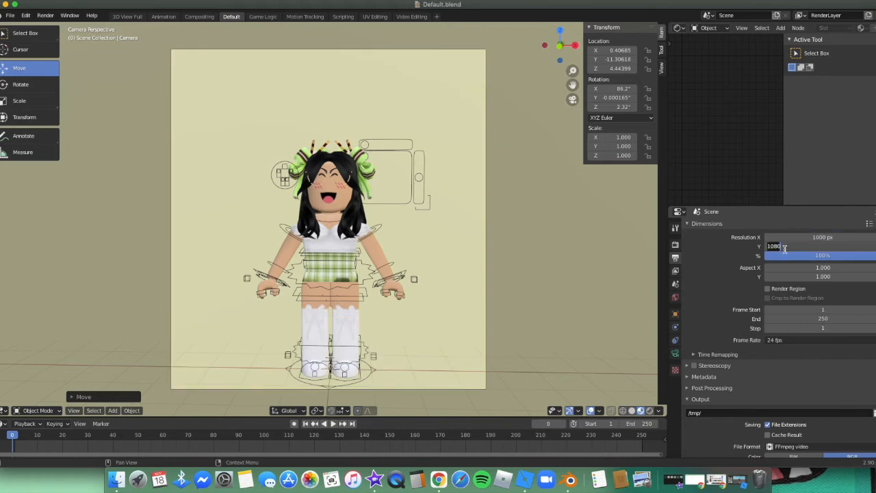
pyautogui.press('Return')
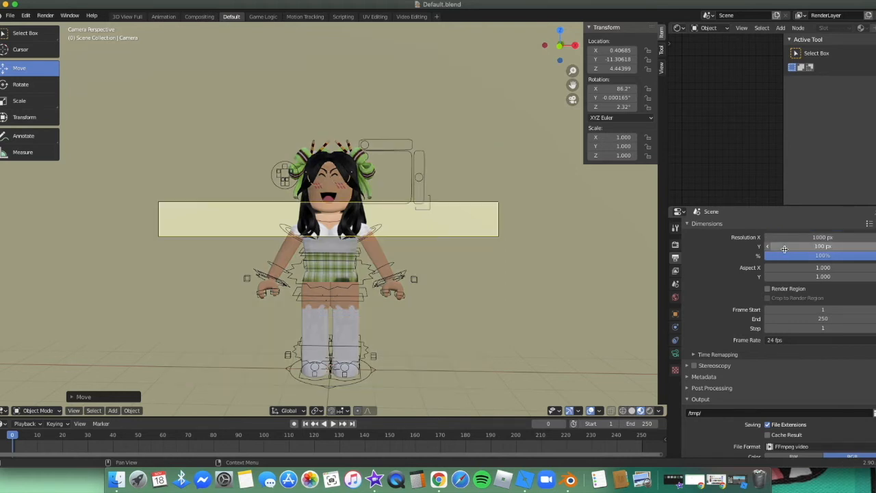
pyautogui.click(784, 247)
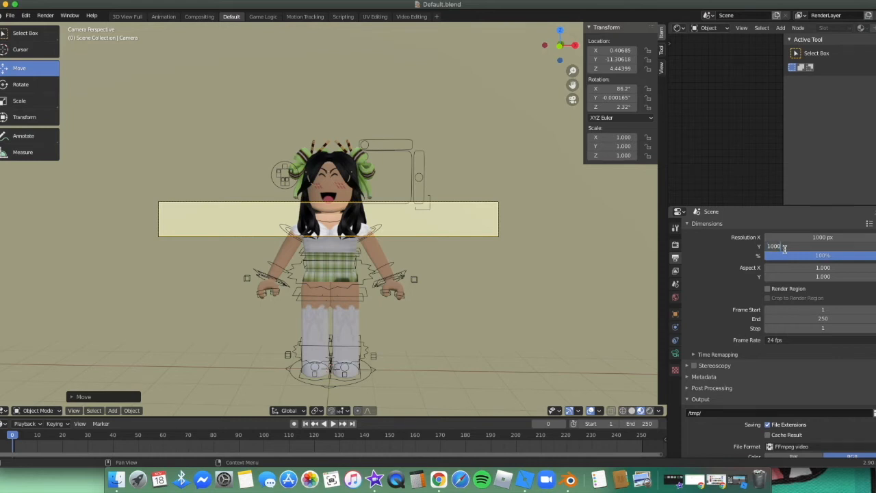
pyautogui.write('1000')
pyautogui.press('Return')
# Step: Fly the camera closer until the full avatar fills the square frame, at about X 0.32, Y -9.29, Z 4.24
pyautogui.hotkey('shift', '`')
pyautogui.press('w')
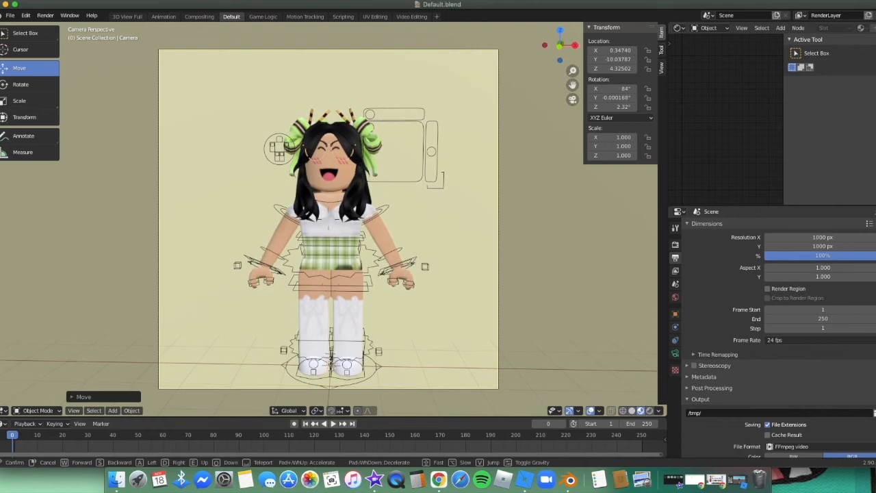
pyautogui.click(328, 223)
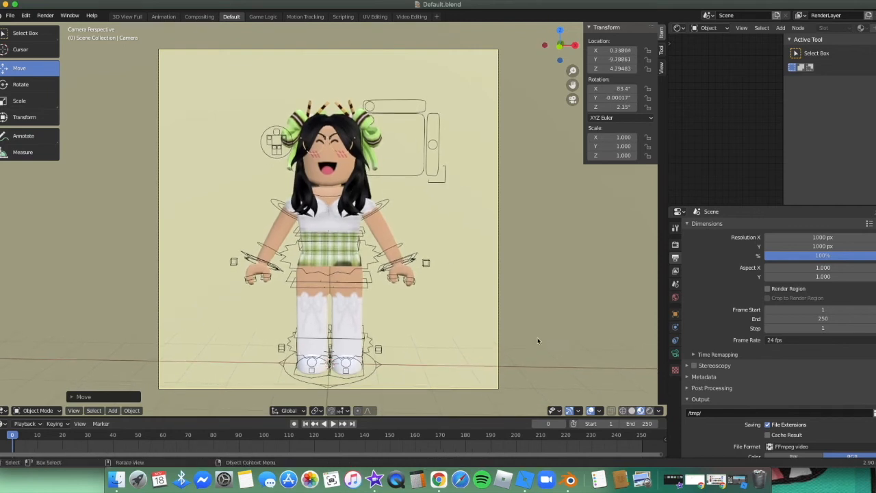
pyautogui.hotkey('shift', '`')
pyautogui.press('w')
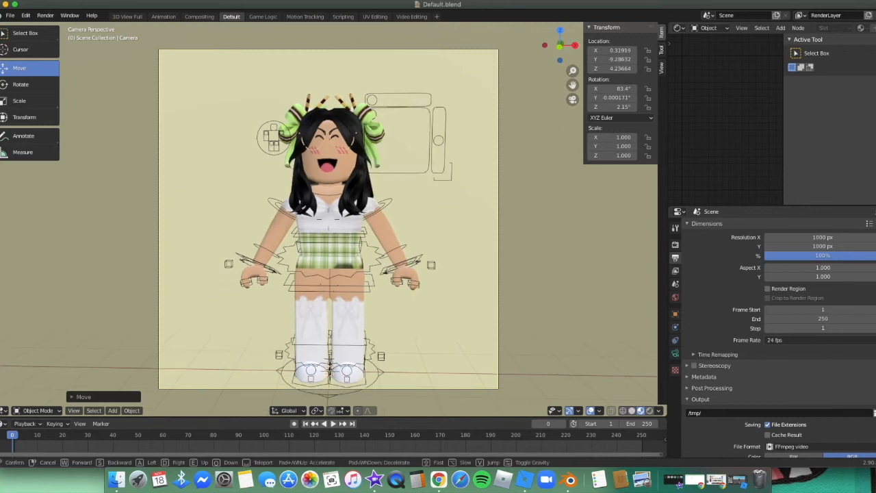
pyautogui.click(329, 222)
# Step: Leave the camera view, select the avatar's rig beside its left arm, and switch it to Pose Mode with the Rotate tool
pyautogui.click(573, 101)
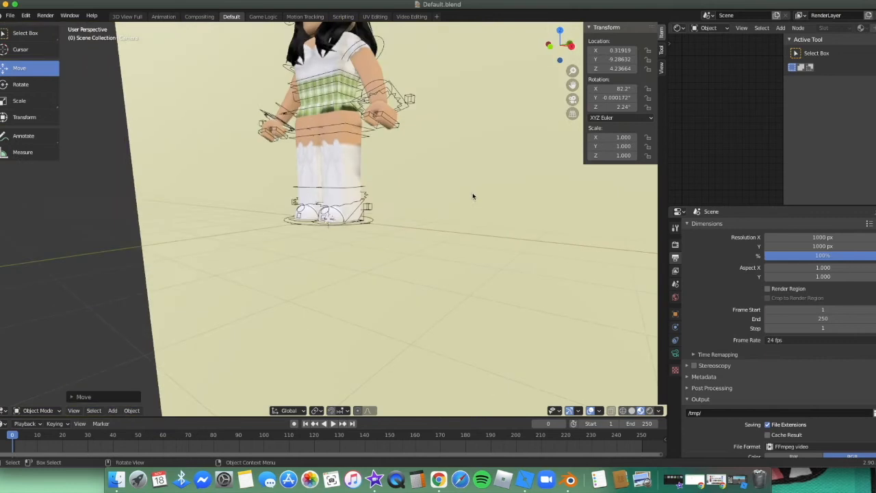
pyautogui.hotkey('shift', '`')
pyautogui.press('d')
pyautogui.press('w')
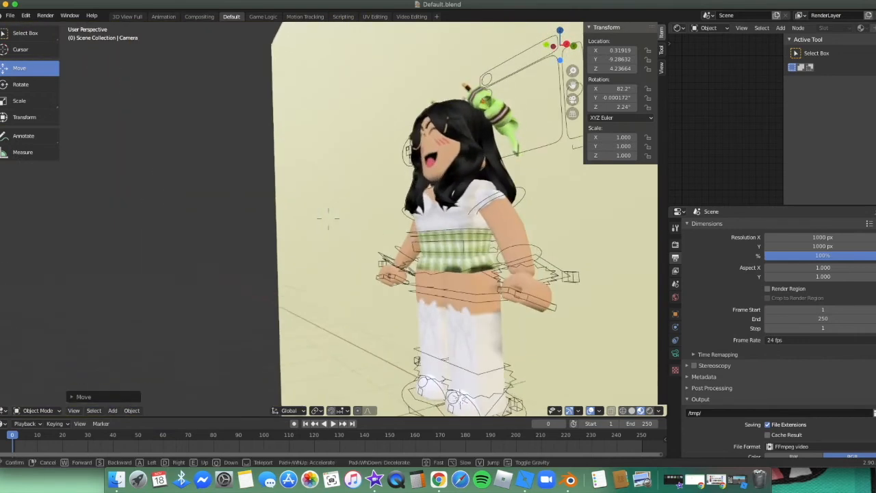
pyautogui.press('w')
pyautogui.press('s')
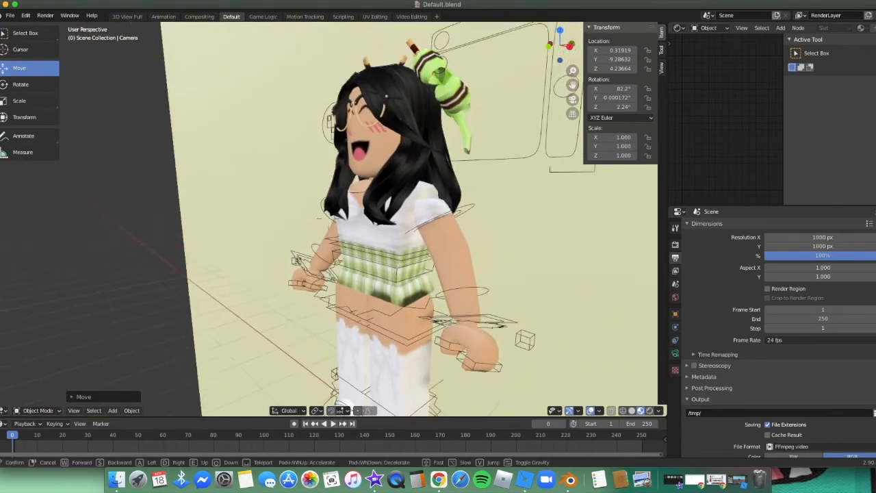
pyautogui.press('d')
pyautogui.press('w')
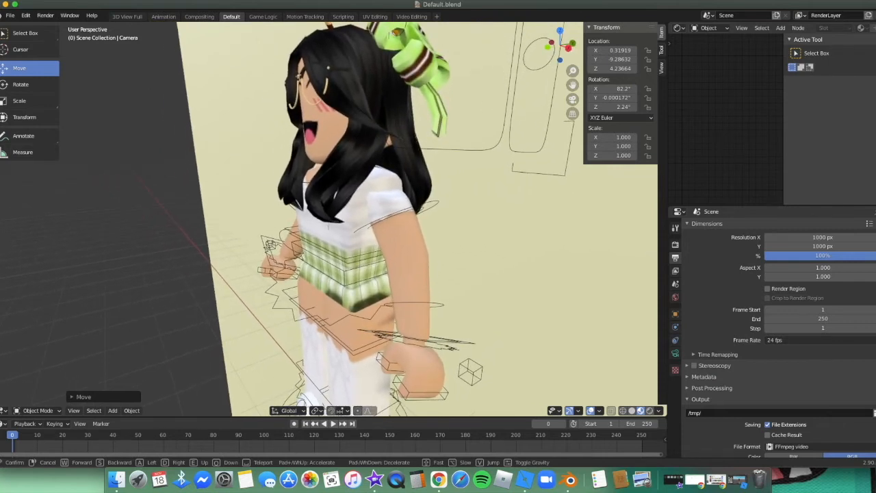
pyautogui.click(335, 219)
pyautogui.click(372, 225)
pyautogui.hotkey('ctrl', 'Tab')
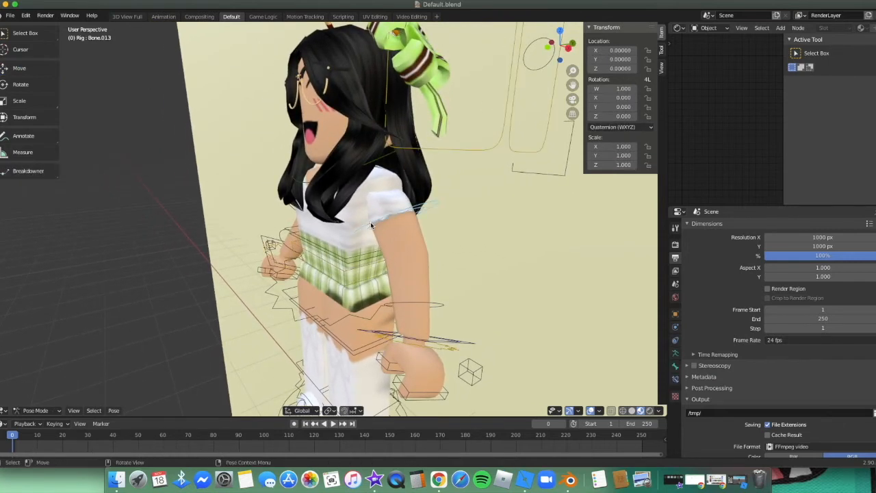
pyautogui.click(41, 84)
# Step: Try rotating the avatar's left upper-arm bone at the shoulder and undo the rotations
pyautogui.moveTo(370, 191); pyautogui.dragTo(386, 233)
pyautogui.moveTo(412, 202); pyautogui.dragTo(343, 303)
pyautogui.press('super+z')
pyautogui.press('super+z')
pyautogui.press('super+z')
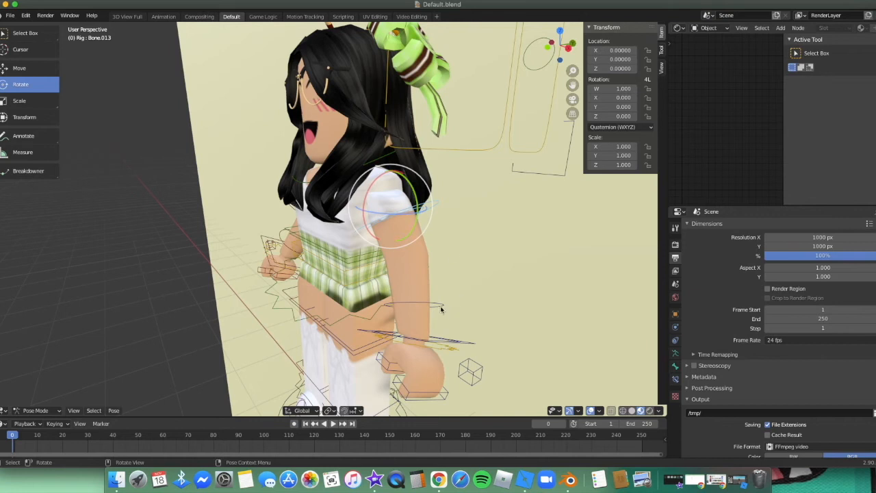
# Step: Try bending the avatar's left elbow forward and turning its left hand, and undo both rotations
pyautogui.click(440, 308)
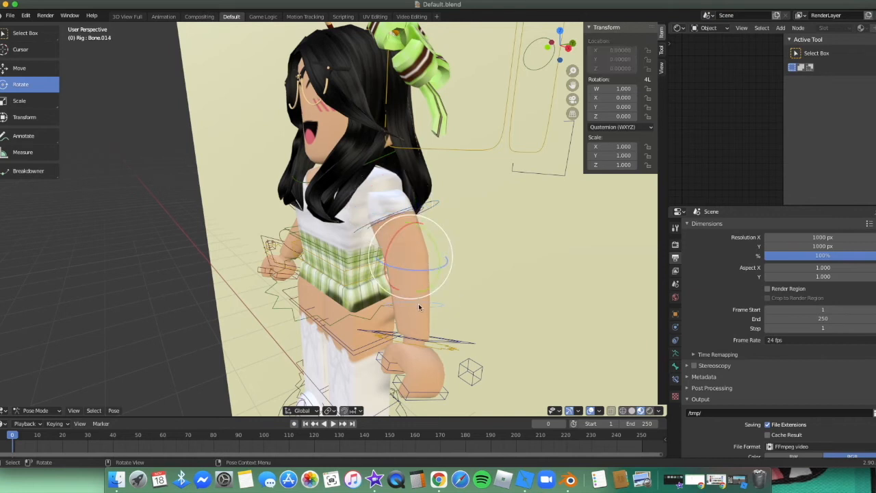
pyautogui.moveTo(392, 242); pyautogui.dragTo(404, 235)
pyautogui.scroll(4, 404, 234)
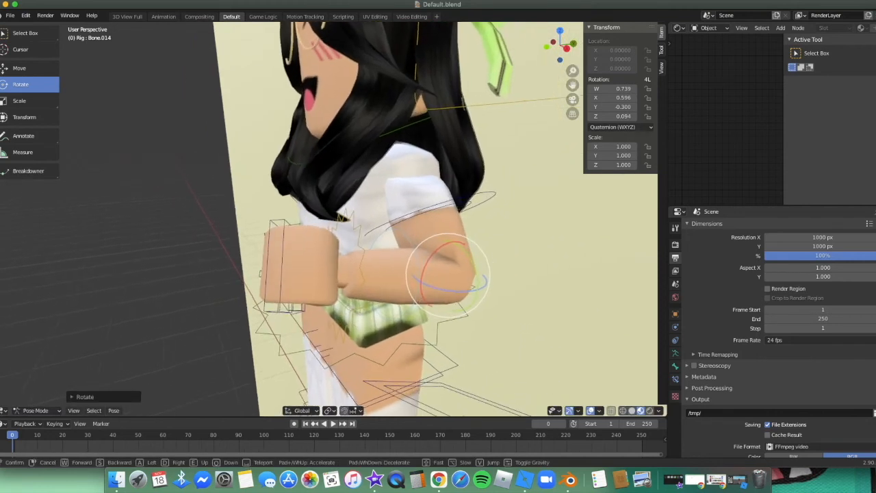
pyautogui.click(366, 244)
pyautogui.moveTo(339, 248)
pyautogui.mouseDown()
pyautogui.moveTo(334, 255)
pyautogui.moveTo(323, 245)
pyautogui.mouseUp()
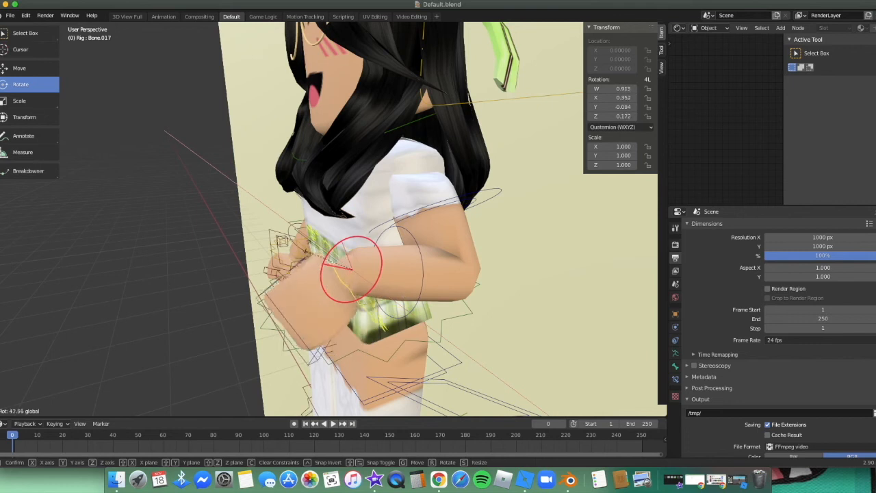
pyautogui.press('Escape')
pyautogui.press('super+z')
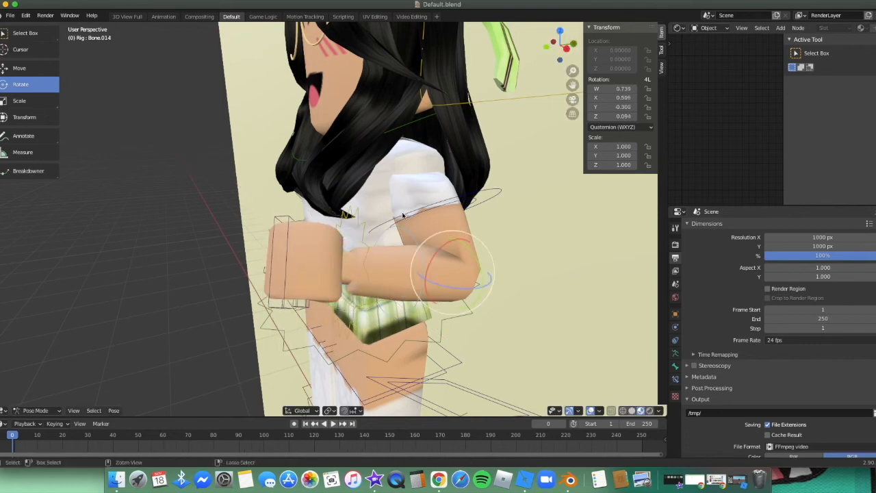
pyautogui.press('super+z')
# Step: Try rotating the avatar's left lower-leg and thigh bones and undo the rotations
pyautogui.hotkey('shift', '`')
pyautogui.press('a')
pyautogui.press('w')
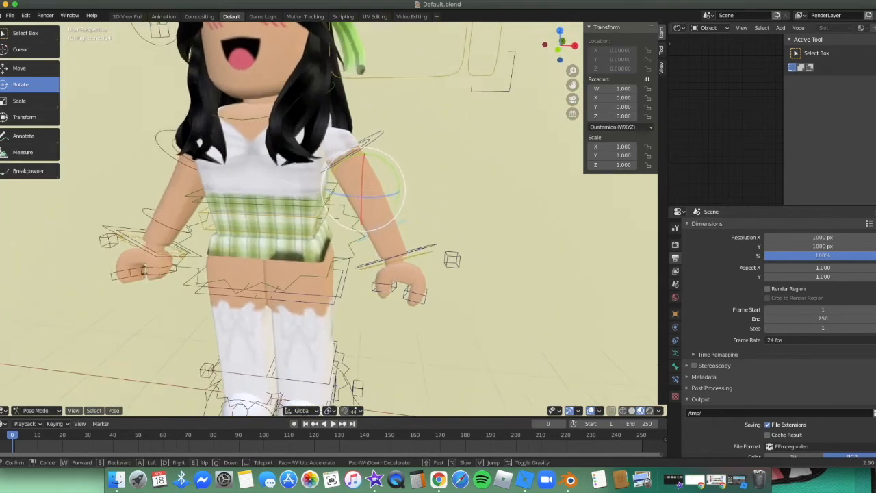
pyautogui.click(335, 230)
pyautogui.click(371, 236)
pyautogui.moveTo(368, 238); pyautogui.dragTo(375, 168)
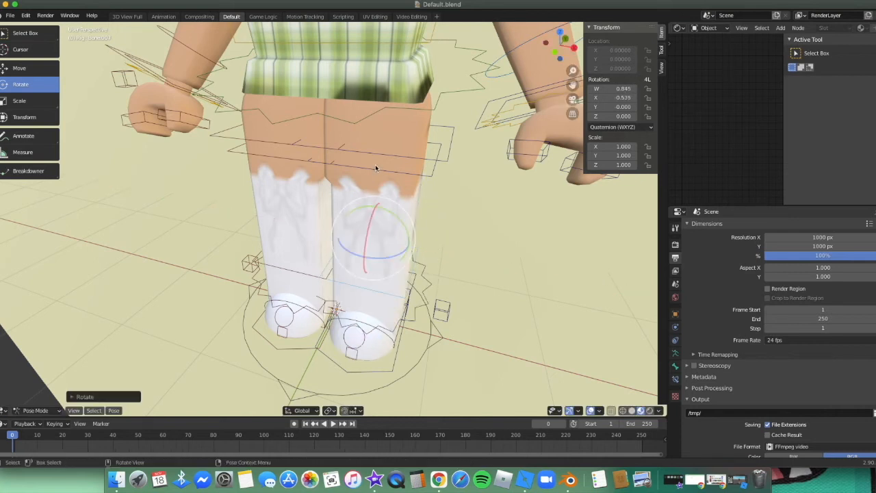
pyautogui.click(367, 134)
pyautogui.moveTo(379, 86); pyautogui.dragTo(414, 63)
pyautogui.press('super+z')
pyautogui.hotkey('shift', '`')
pyautogui.press('s')
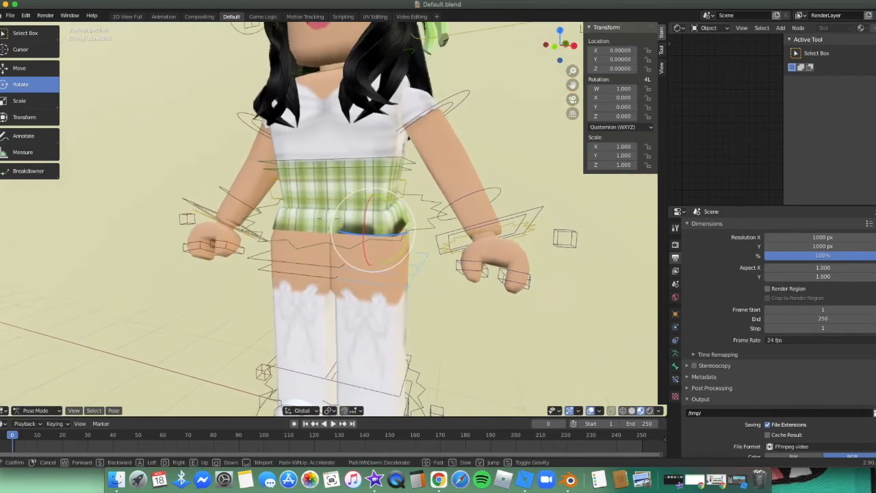
pyautogui.press('w')
pyautogui.click(328, 221)
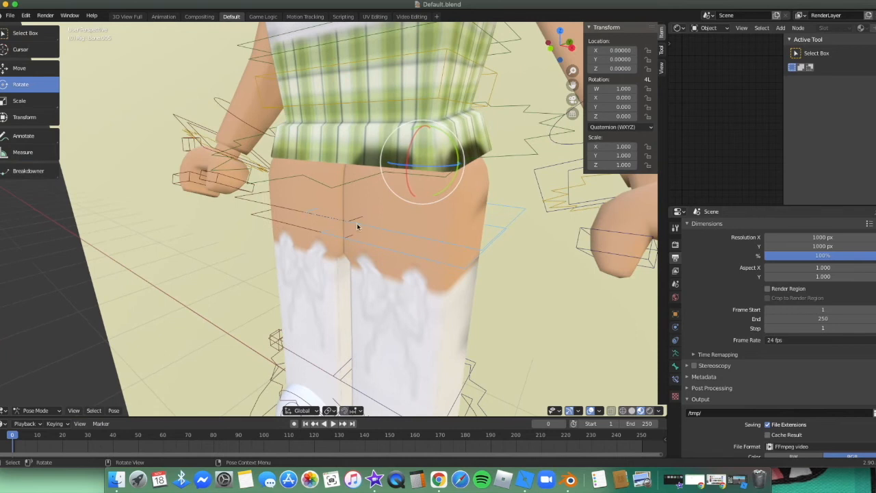
# Step: Try swinging the avatar's right thigh bone forward at the hip and undo the rotation
pyautogui.click(303, 215)
pyautogui.moveTo(371, 141); pyautogui.dragTo(395, 144)
pyautogui.hotkey('shift', '`')
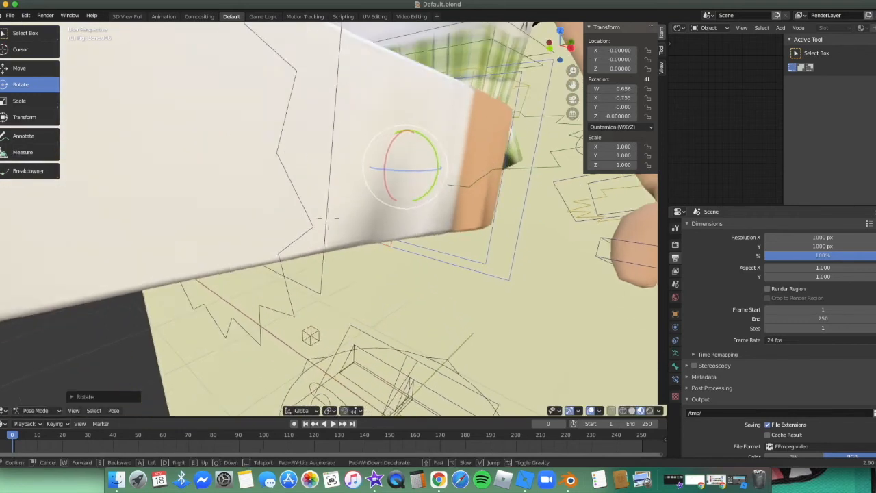
pyautogui.press('s')
pyautogui.click(328, 218)
pyautogui.press('super+z')
# Step: Switch to Object Mode, try moving the WomanRig base ring at the avatar's feet, and undo the move
pyautogui.hotkey('shift', '`')
pyautogui.press('s')
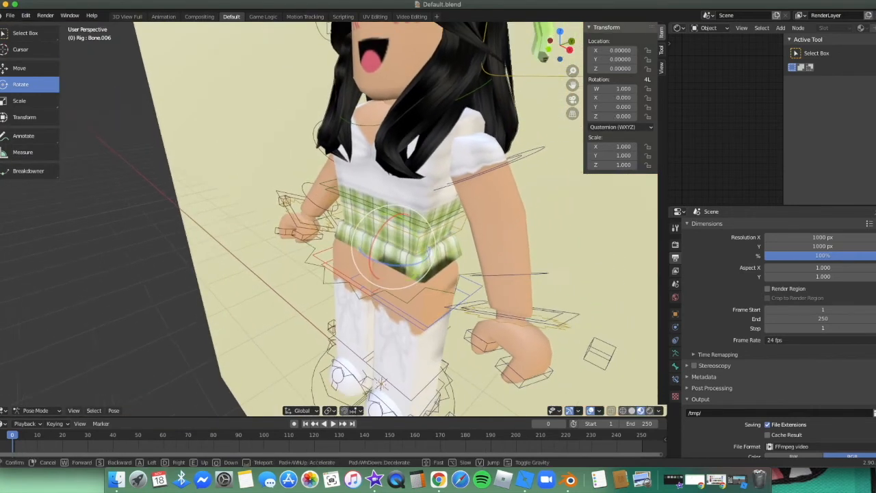
pyautogui.press('q')
pyautogui.click(328, 263)
pyautogui.hotkey('shift', '`')
pyautogui.press('s')
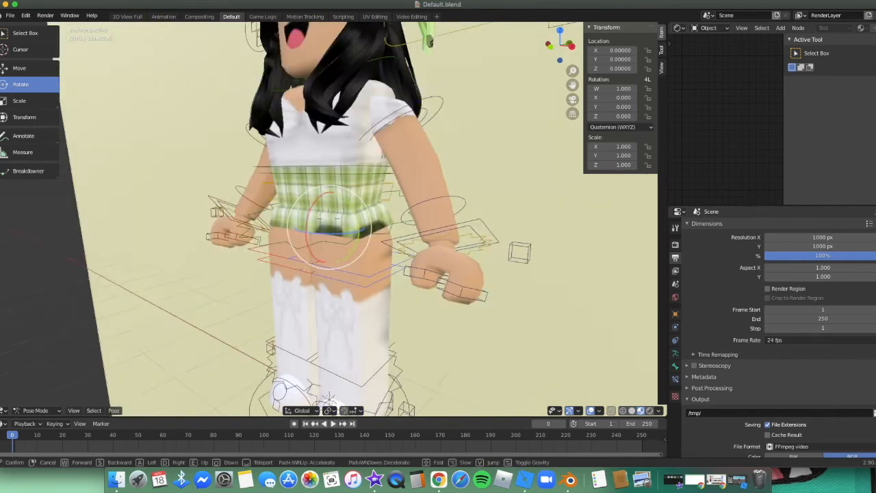
pyautogui.press('w')
pyautogui.click(342, 321)
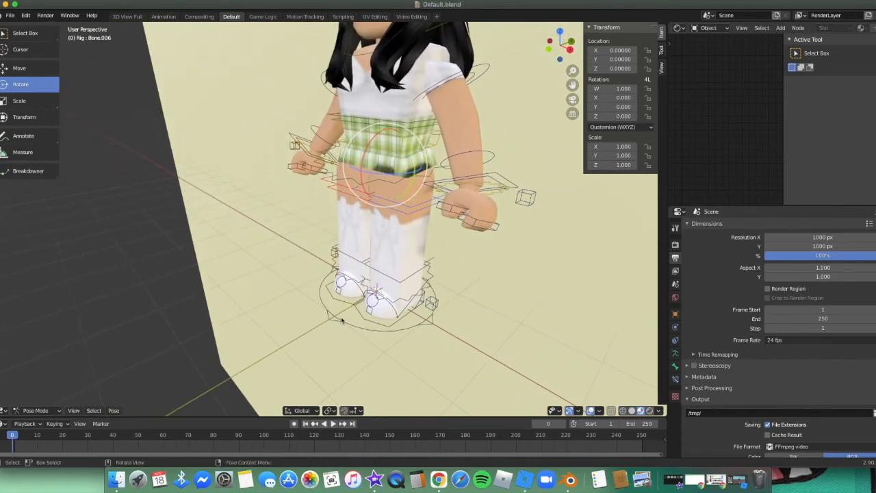
pyautogui.hotkey('ctrl', 'Tab')
pyautogui.moveTo(407, 311); pyautogui.dragTo(426, 332)
pyautogui.press('super+z')
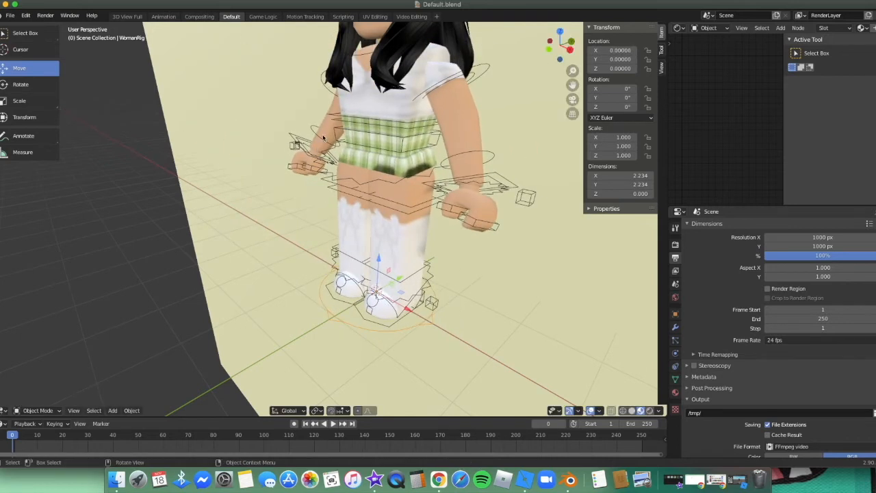
pyautogui.hotkey('shift', '`')
pyautogui.press('s')
pyautogui.press('w')
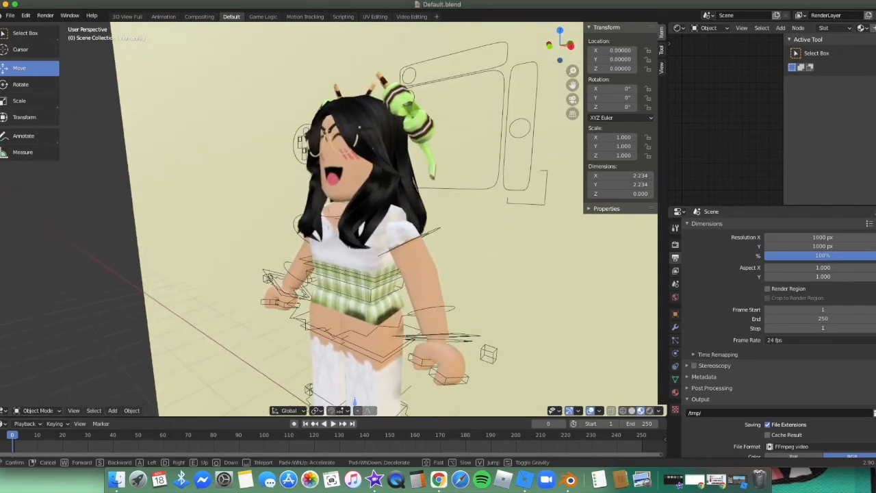
pyautogui.press('e')
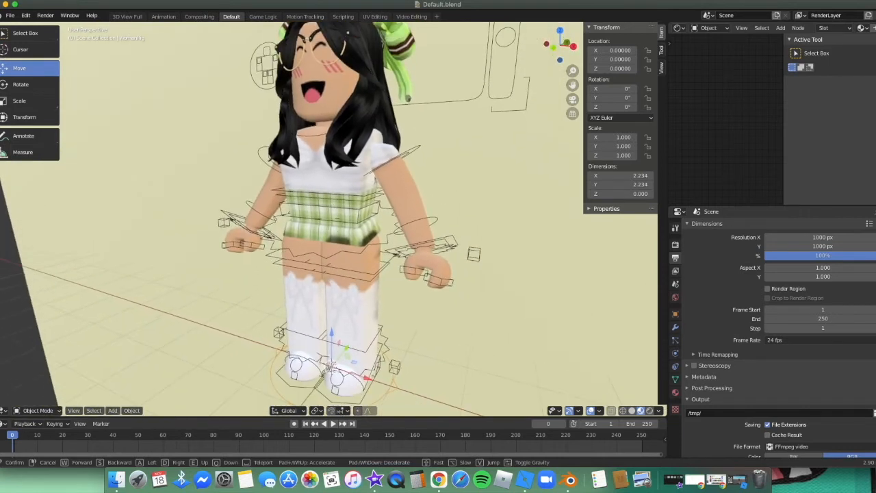
pyautogui.click(328, 216)
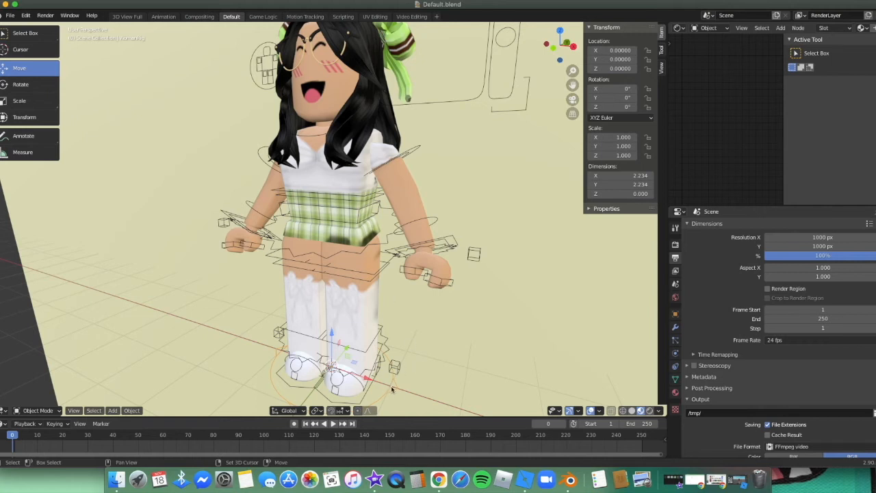
# Step: Select the avatar's rig together with the head, hair, glasses and hair bows in Object Mode, and try moving them all along X
pyautogui.hotkey('ctrl', 'Tab')
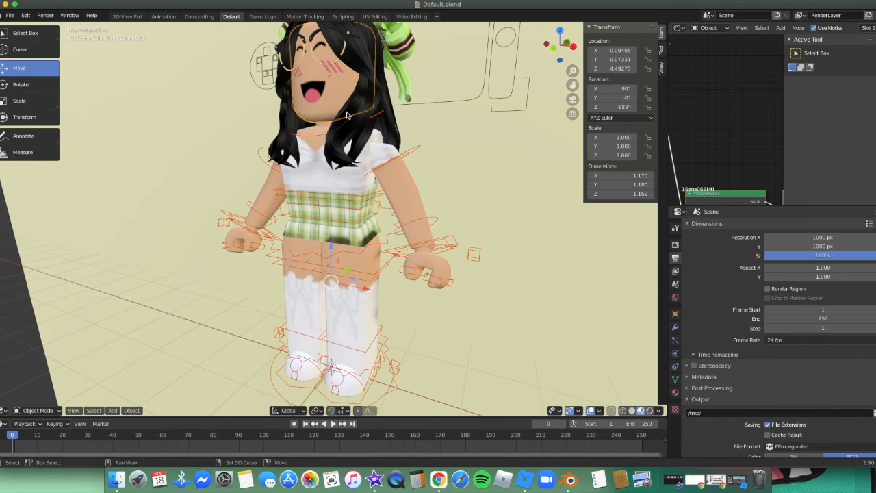
pyautogui.click(337, 118)
pyautogui.keyDown('shift'); pyautogui.scroll(3, 342, 121); pyautogui.keyUp('shift')
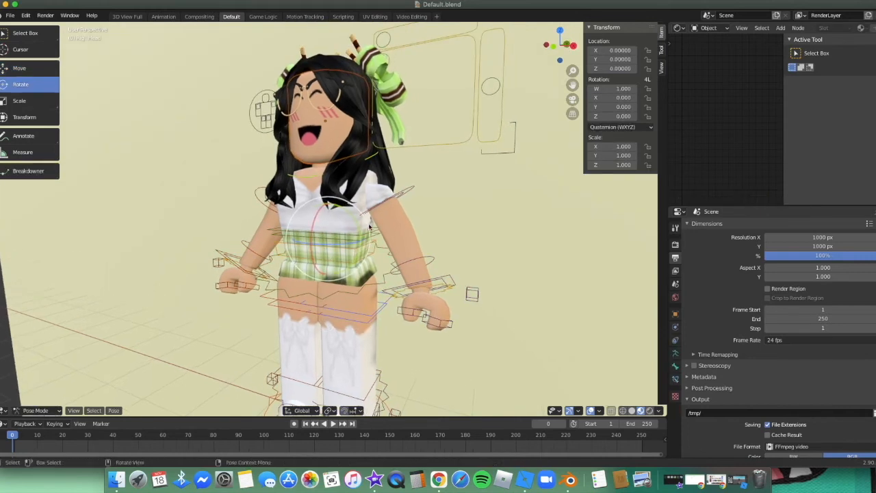
pyautogui.hotkey('ctrl', 'Tab')
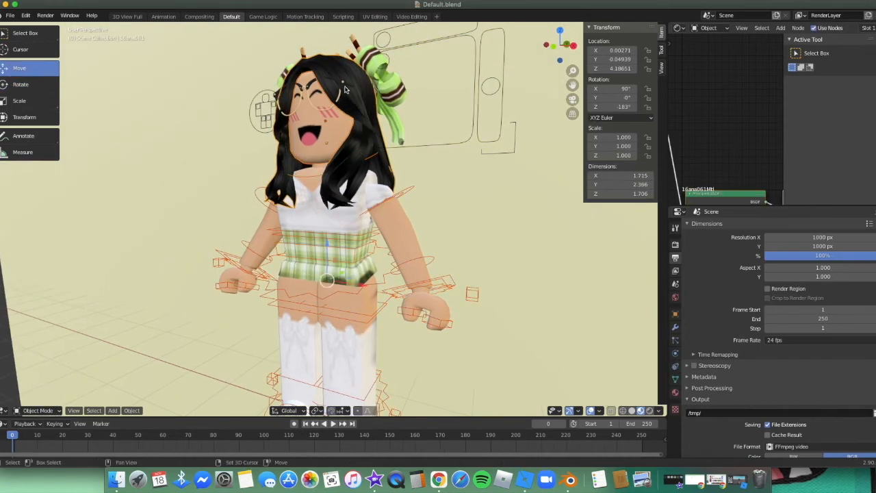
pyautogui.click(344, 85)
pyautogui.hotkey('ctrl', 'Tab')
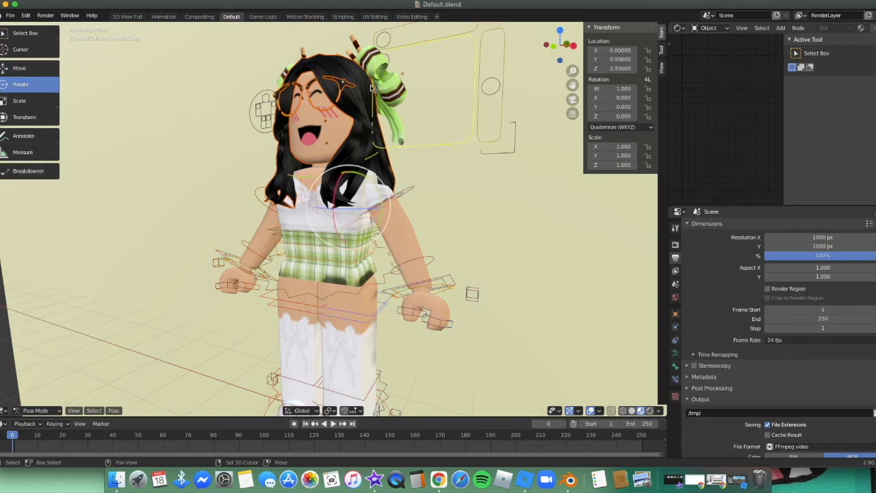
pyautogui.keyDown('shift'); pyautogui.click(373, 82); pyautogui.keyUp('shift')
pyautogui.hotkey('ctrl', 'Tab')
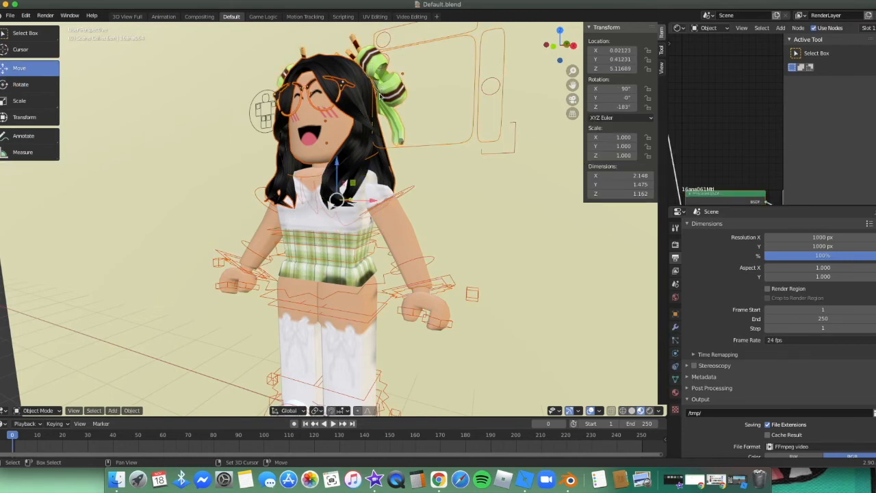
pyautogui.press('g')
pyautogui.press('x')
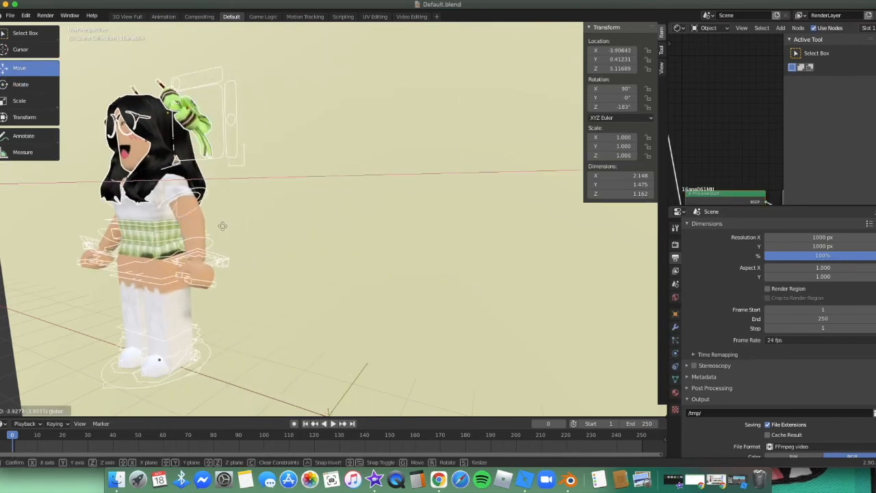
pyautogui.click(257, 209)
# Step: Switch the avatar's rig to Pose Mode and back to Object Mode
pyautogui.hotkey('shift', '`')
pyautogui.press('s')
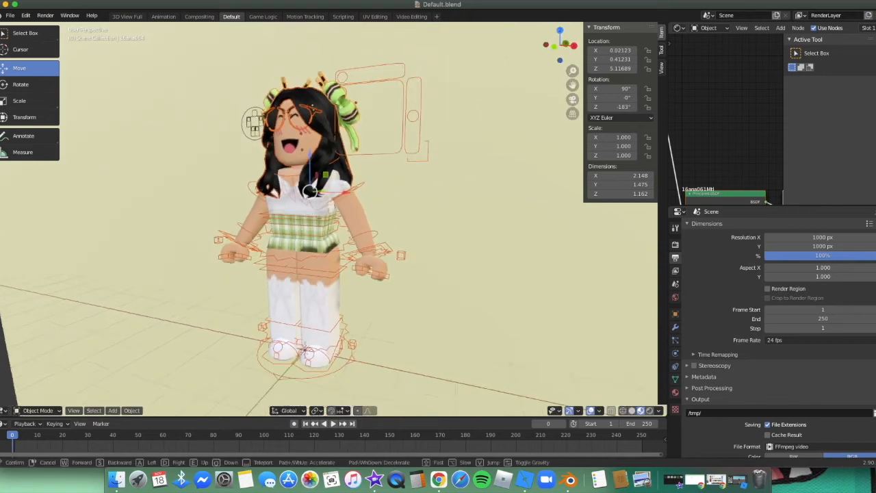
pyautogui.press('a')
pyautogui.press('w')
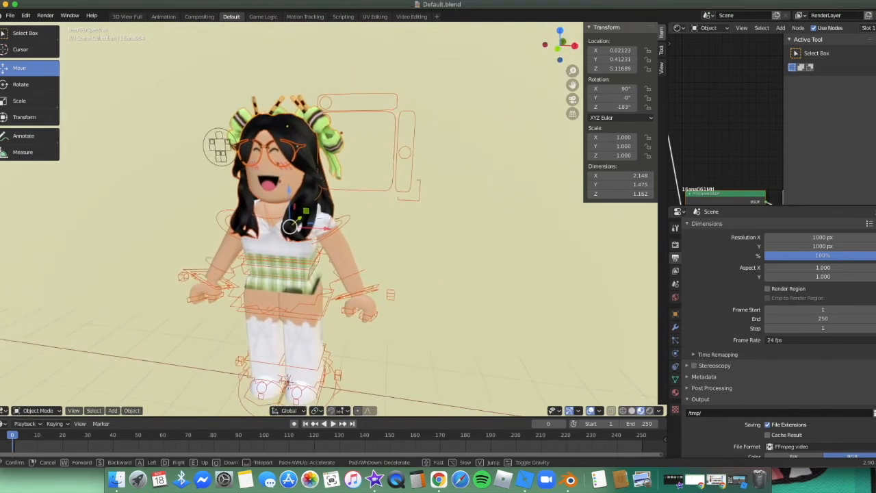
pyautogui.click(345, 222)
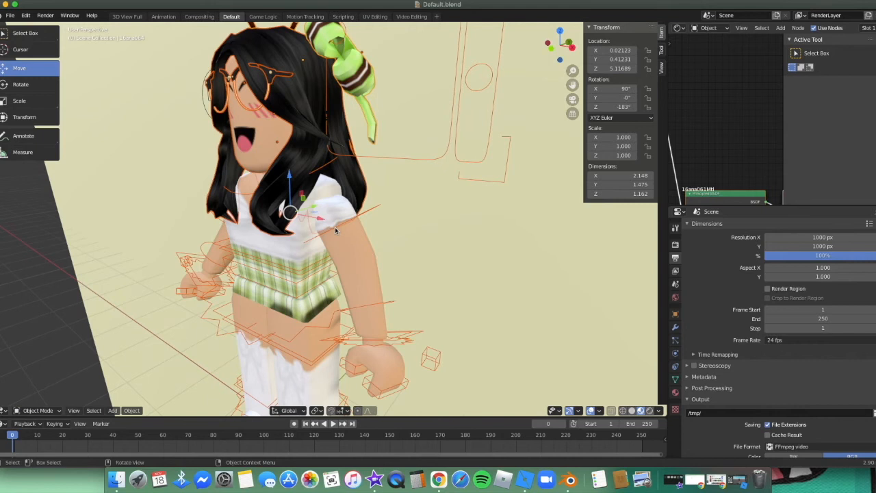
pyautogui.hotkey('ctrl', 'Tab')
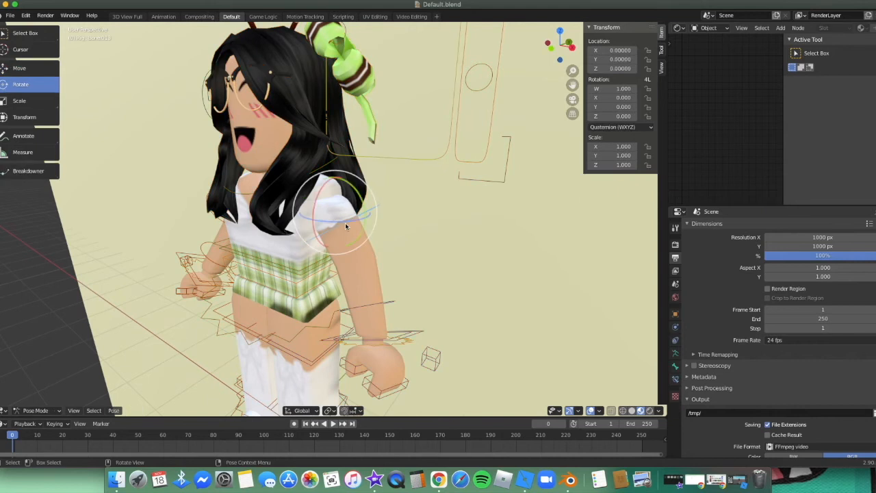
pyautogui.click(36, 411)
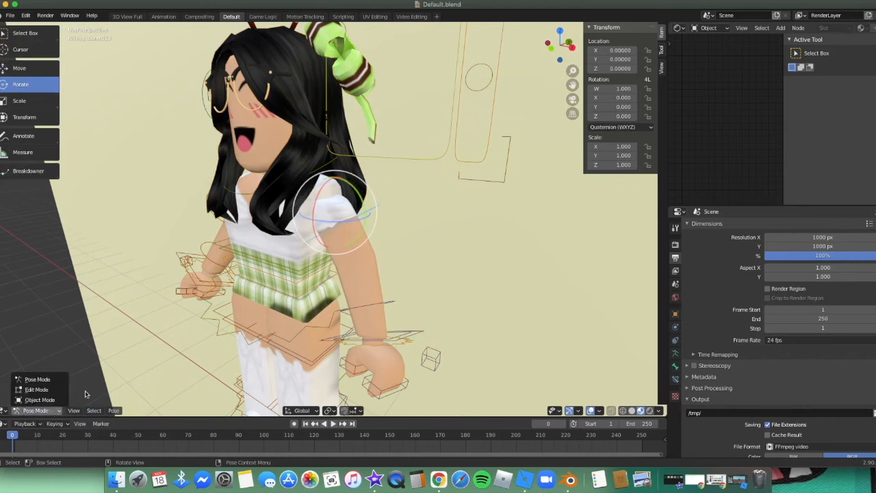
pyautogui.click(39, 410)
pyautogui.click(41, 400)
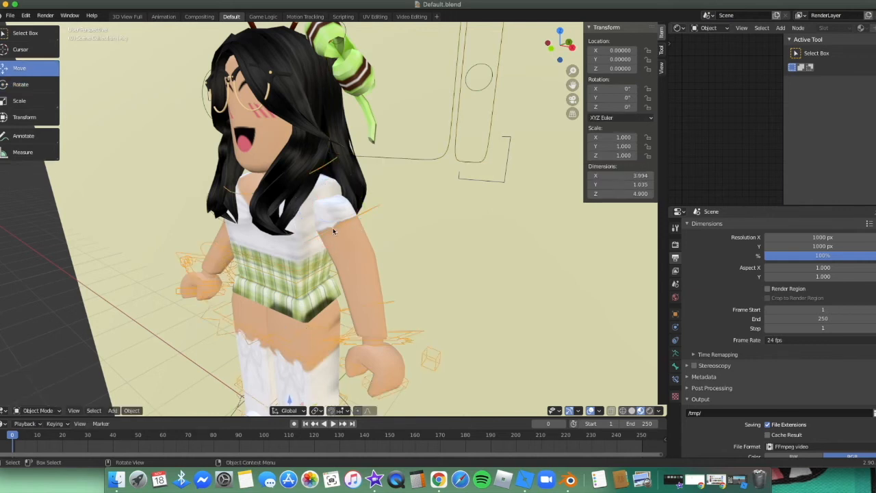
# Step: Try moving only the avatar's body rig along X in Object Mode and undo the move
pyautogui.click(334, 231)
pyautogui.click(328, 233)
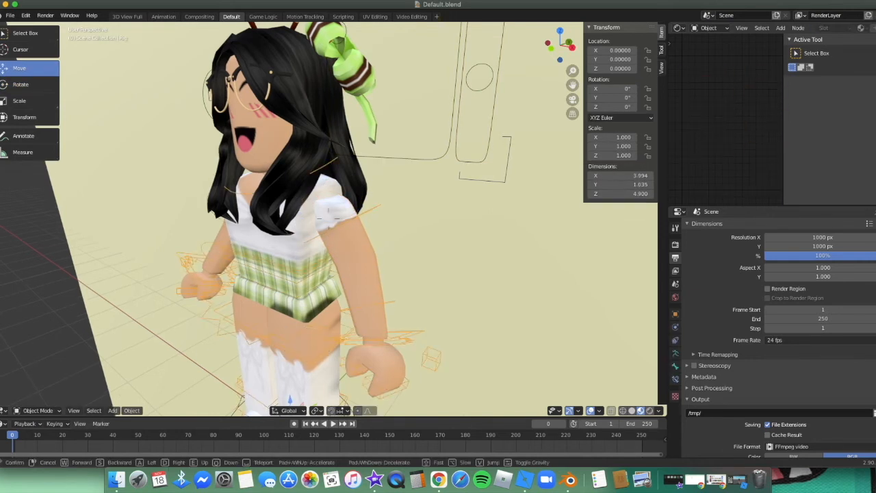
pyautogui.scroll(-3, 313, 277)
pyautogui.press('g')
pyautogui.press('x')
pyautogui.moveTo(204, 327); pyautogui.dragTo(314, 380)
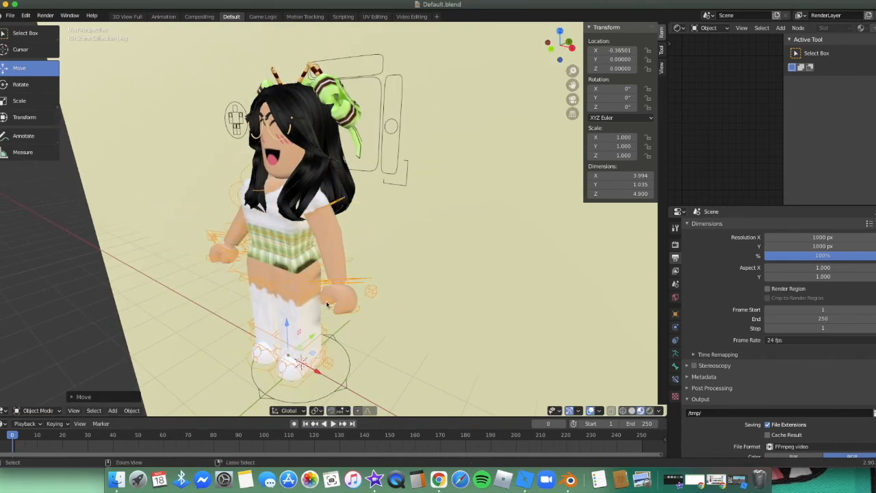
pyautogui.press('super+z')
# Step: Put the avatar's body rig into Pose Mode, ready for posing the left arm
pyautogui.click(38, 409)
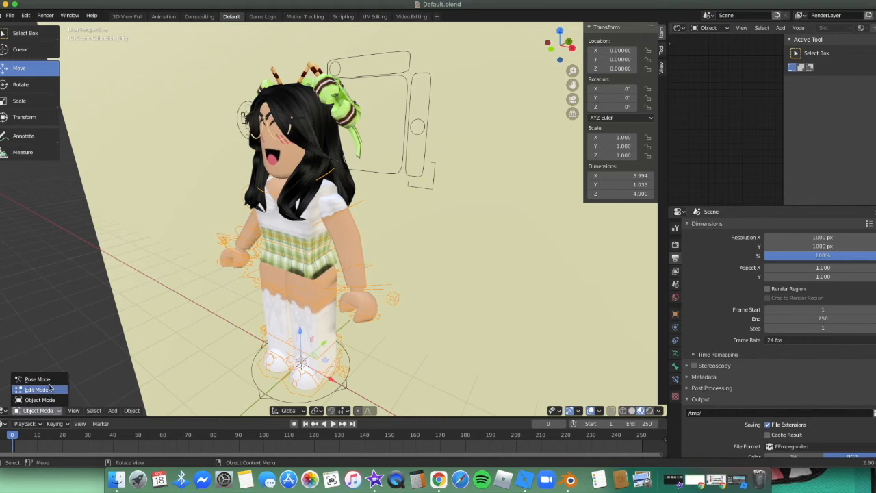
pyautogui.click(51, 382)
pyautogui.hotkey('shift', '`')
pyautogui.press('w')
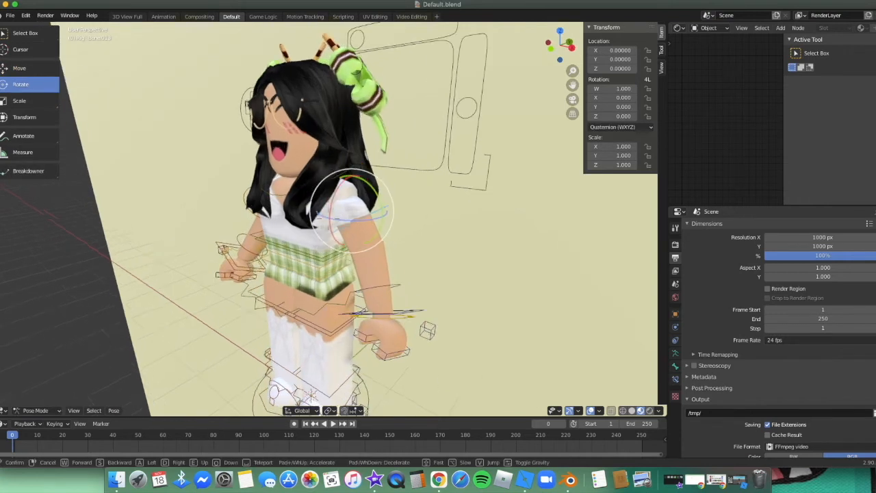
pyautogui.press('s')
pyautogui.press('s')
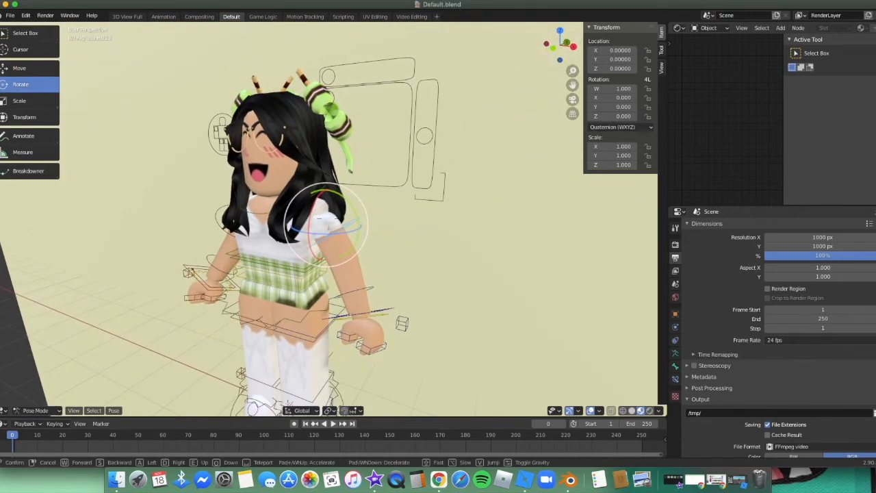
pyautogui.press('w')
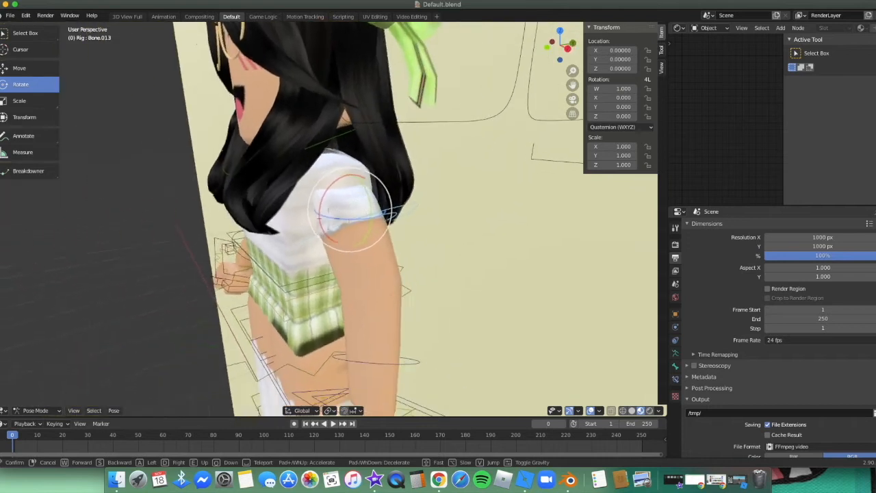
pyautogui.click(329, 226)
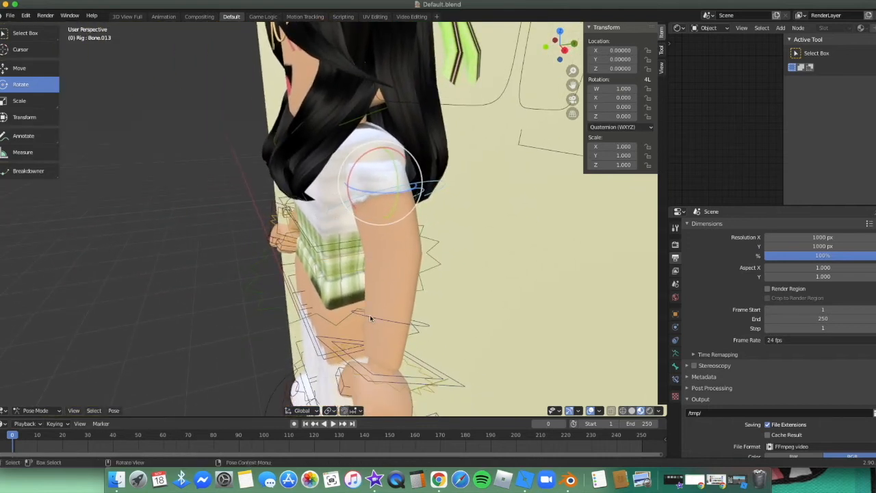
# Step: Rotate the avatar's left upper-arm and forearm bones to bend the elbow and raise the hand toward the chin
pyautogui.click(384, 232)
pyautogui.moveTo(381, 230); pyautogui.dragTo(417, 235)
pyautogui.click(388, 190)
pyautogui.moveTo(361, 160); pyautogui.dragTo(367, 163)
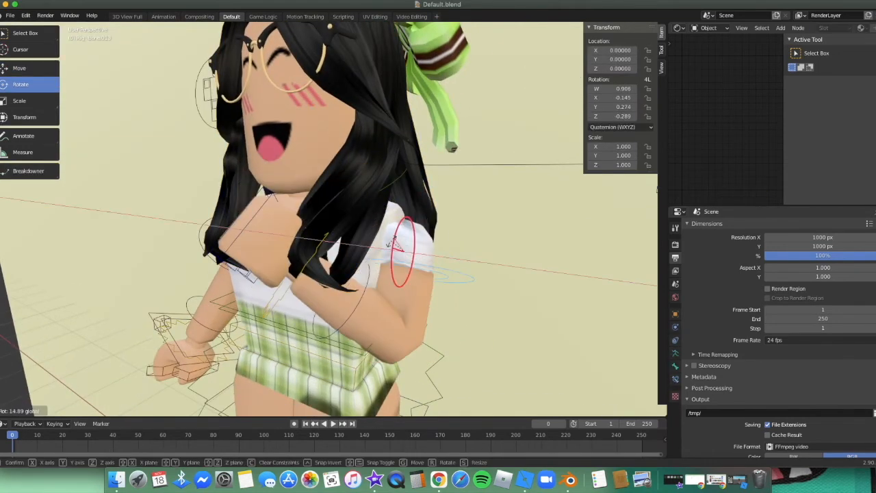
pyautogui.scroll(3, 311, 311)
pyautogui.press('r')
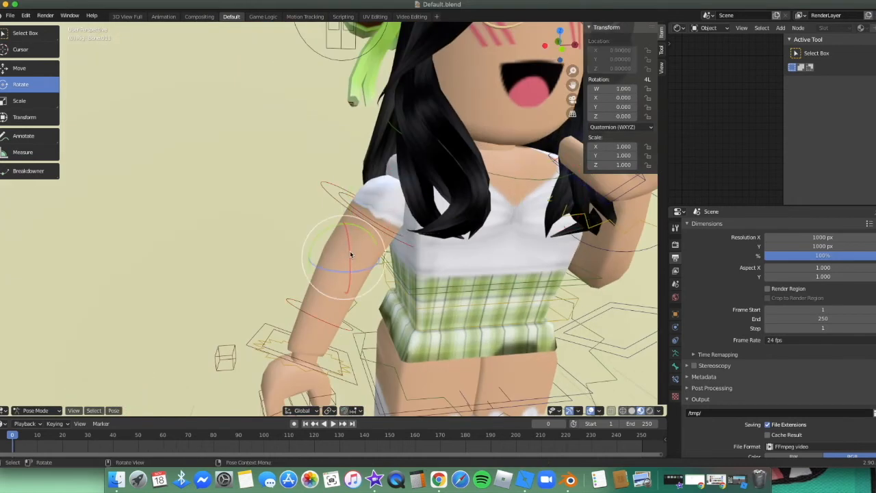
# Step: Rotate the avatar's right arm bones to bend the elbow and bring the forearm forward
pyautogui.click(346, 215)
pyautogui.click(347, 214)
pyautogui.moveTo(377, 205); pyautogui.dragTo(327, 254)
pyautogui.click(362, 236)
# Step: Rotate the avatar's left lower-leg bone to bend the knee backward
pyautogui.hotkey('shift', '`')
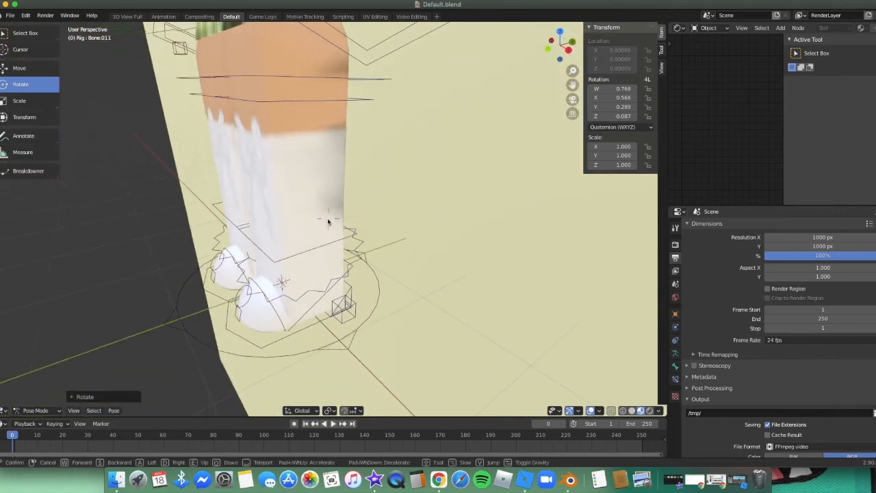
pyautogui.click(352, 225)
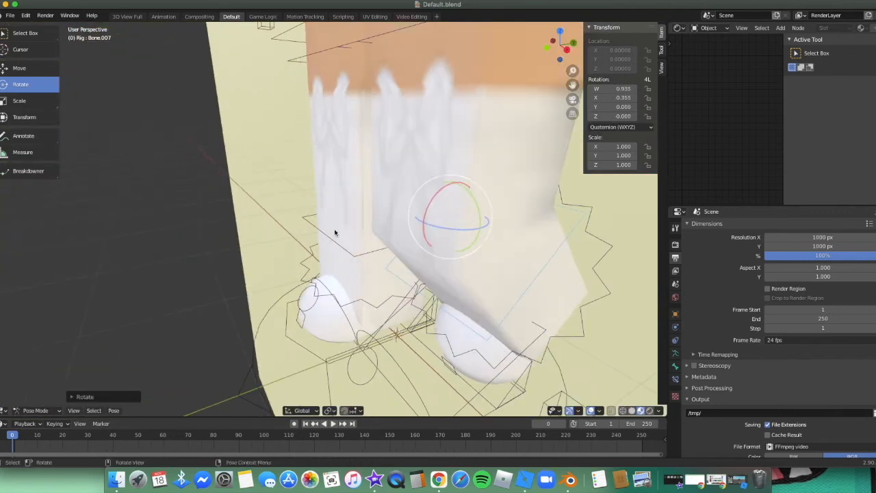
pyautogui.click(335, 232)
pyautogui.moveTo(347, 199); pyautogui.dragTo(472, 298)
pyautogui.click(434, 196)
pyautogui.moveTo(433, 196); pyautogui.dragTo(572, 99)
# Step: Check the pose through the camera and rotate the WomanRig base ring about Z in Object Mode to turn the avatar
pyautogui.click(572, 99)
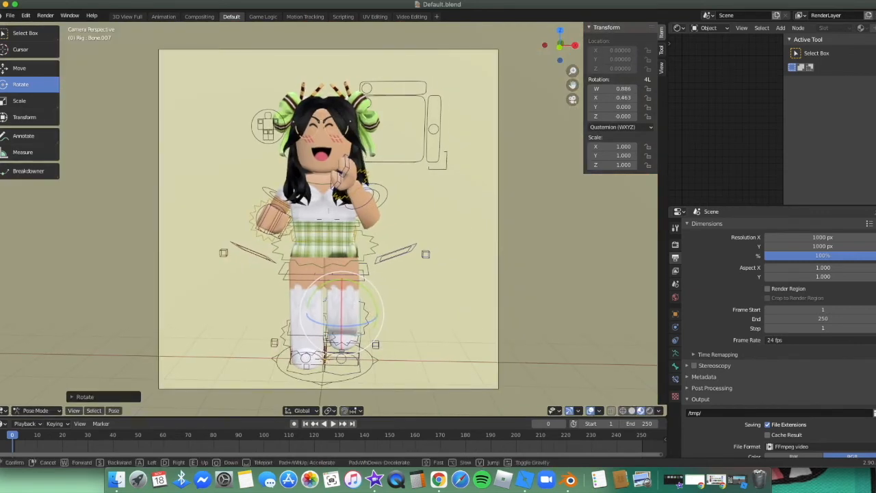
pyautogui.click(572, 99)
pyautogui.hotkey('ctrl', 'Tab')
pyautogui.click(572, 100)
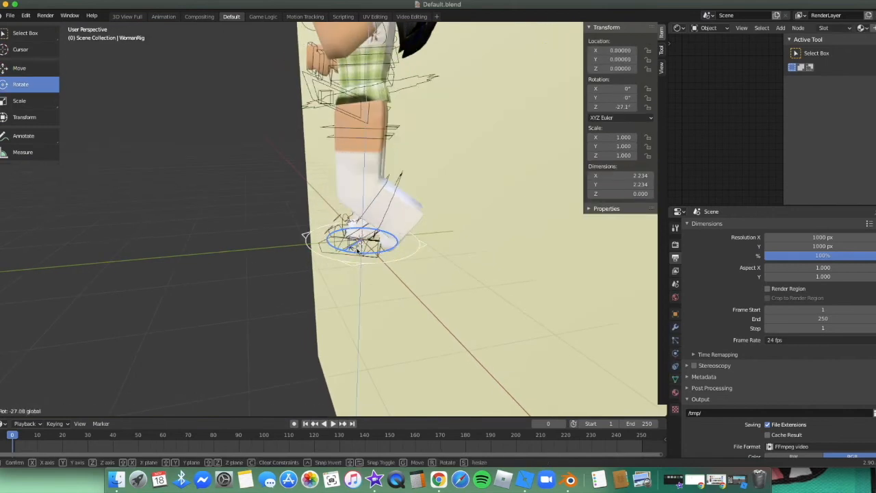
pyautogui.click(400, 158)
# Step: In Pose Mode, shift the avatar's left upper-arm bone outward and rotate the left hand bone to adjust the fist below the chin
pyautogui.press('w')
pyautogui.click(377, 193)
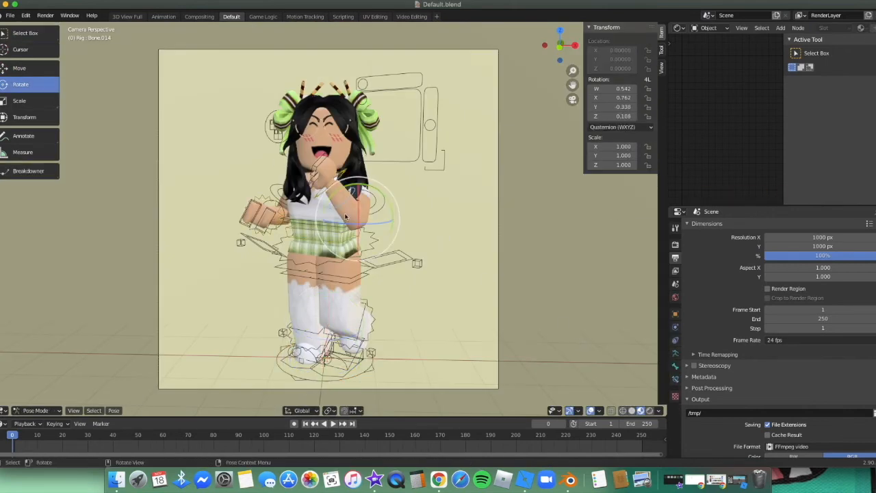
pyautogui.hotkey('ctrl', 'Tab')
pyautogui.click(377, 194)
pyautogui.click(332, 182)
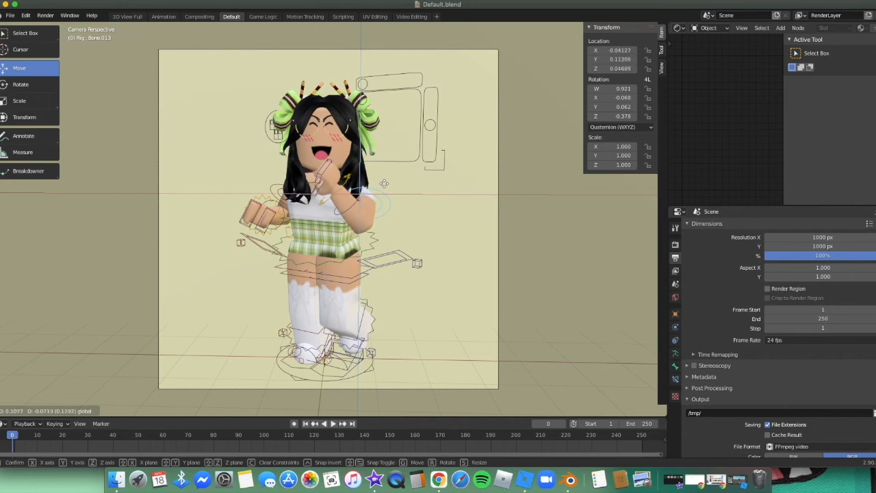
pyautogui.press('r')
pyautogui.press('Escape')
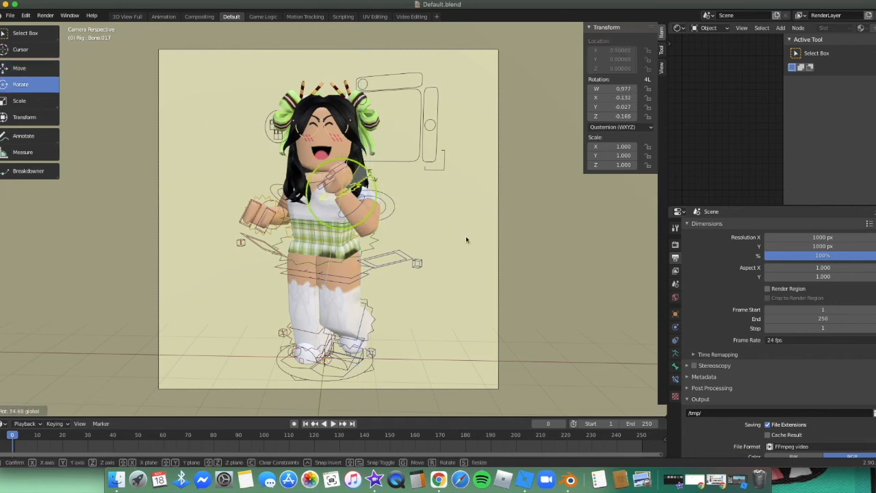
pyautogui.hotkey('ctrl', 'z')
pyautogui.hotkey('ctrl', 'z')
pyautogui.hotkey('ctrl', 'z')
# Step: Reframe the camera on the avatar and compare the scene in Solid, Material Preview and Rendered viewport shading
pyautogui.hotkey('shift', '`')
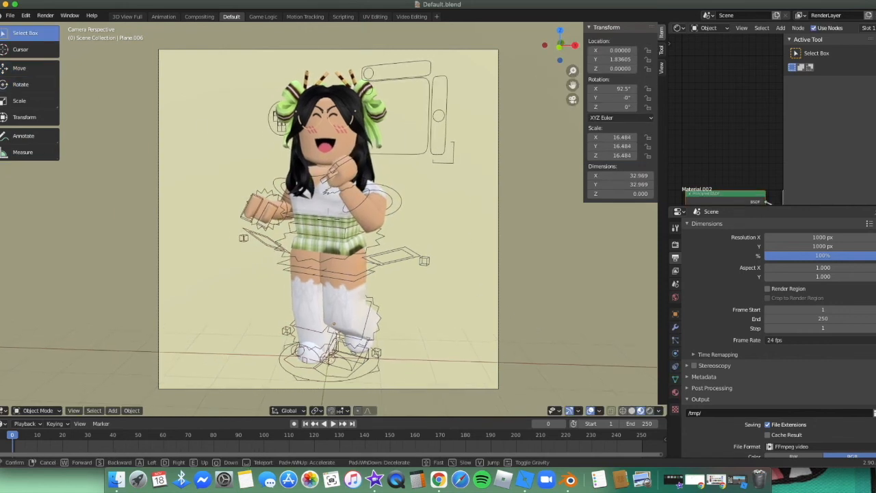
pyautogui.click(330, 225)
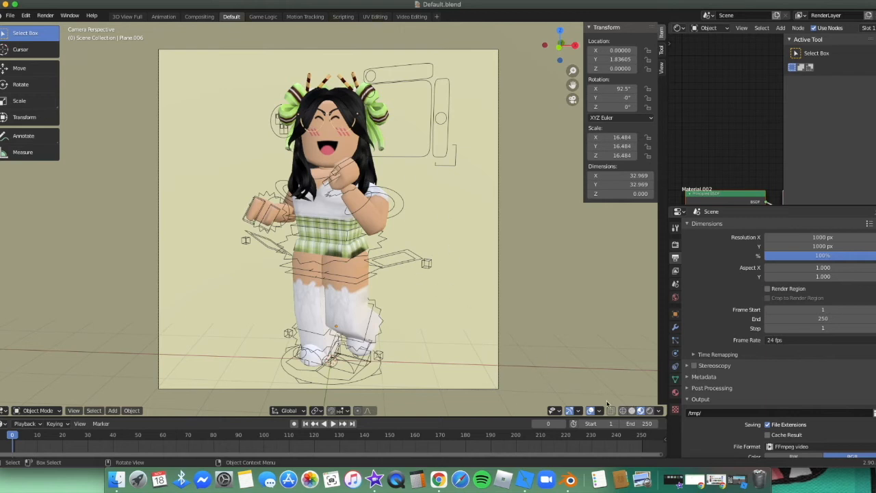
pyautogui.click(630, 411)
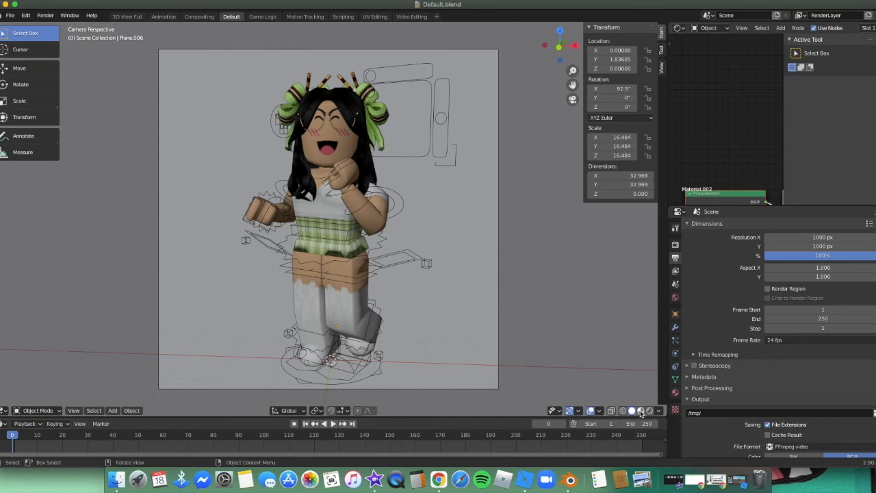
pyautogui.click(641, 410)
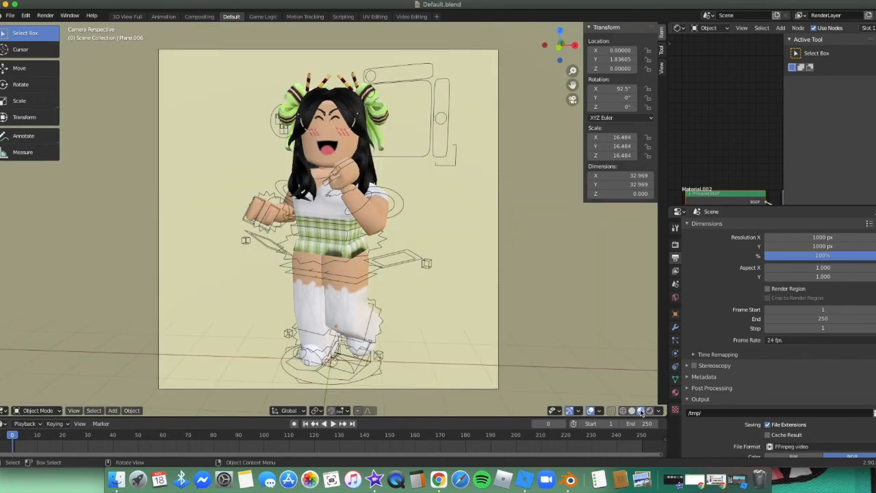
pyautogui.click(649, 411)
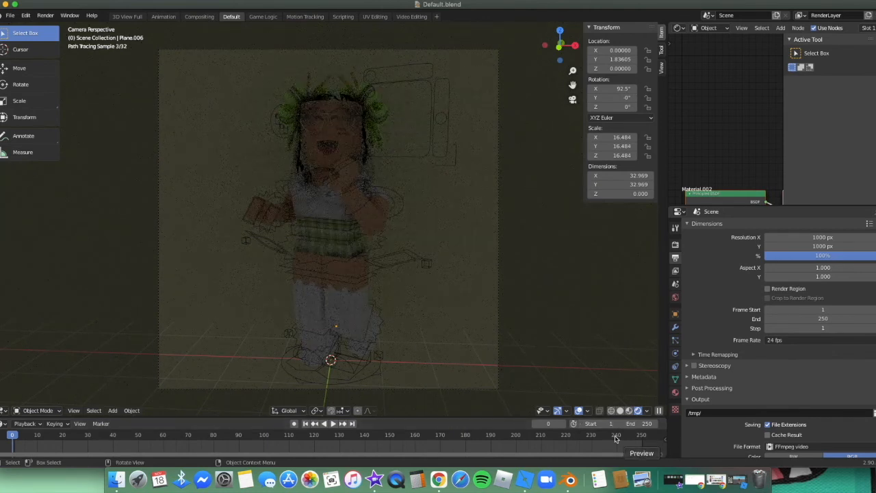
pyautogui.click(629, 411)
# Step: Replace the scene's world with a new one and set its background color to an Environment Texture
pyautogui.click(676, 297)
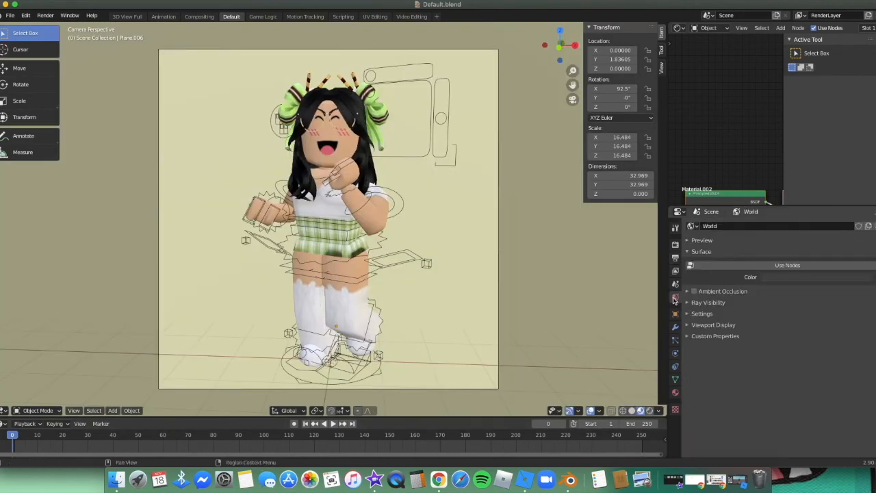
pyautogui.click(676, 284)
pyautogui.click(676, 297)
pyautogui.click(875, 226)
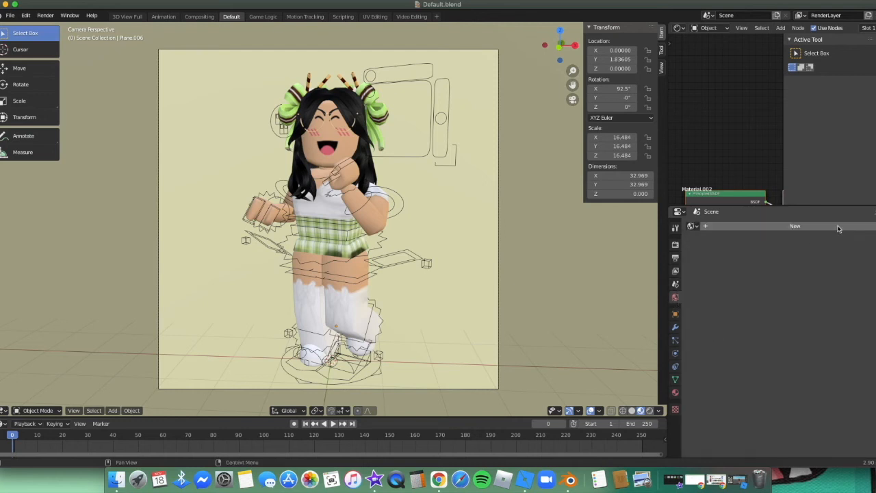
pyautogui.click(837, 226)
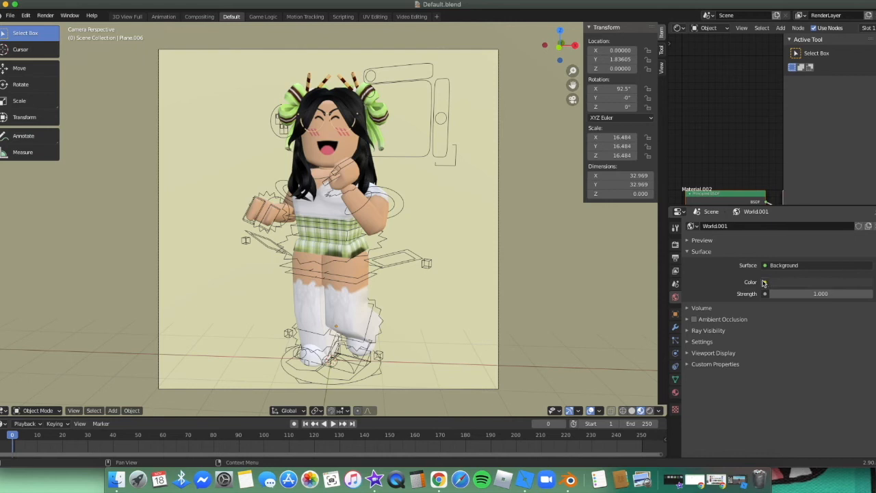
pyautogui.click(764, 282)
pyautogui.click(765, 282)
pyautogui.click(577, 326)
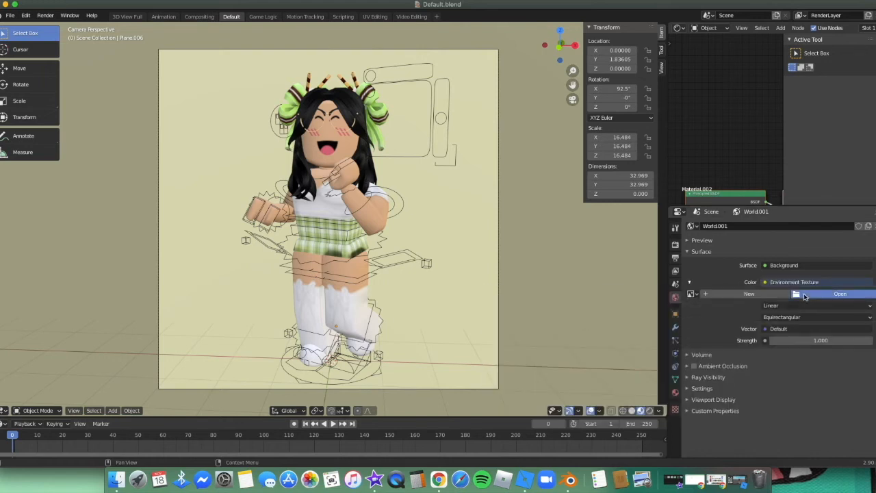
# Step: Load noon_grass_4k.hdr from the Skys~ folder as the world's environment image
pyautogui.click(804, 294)
pyautogui.click(244, 238)
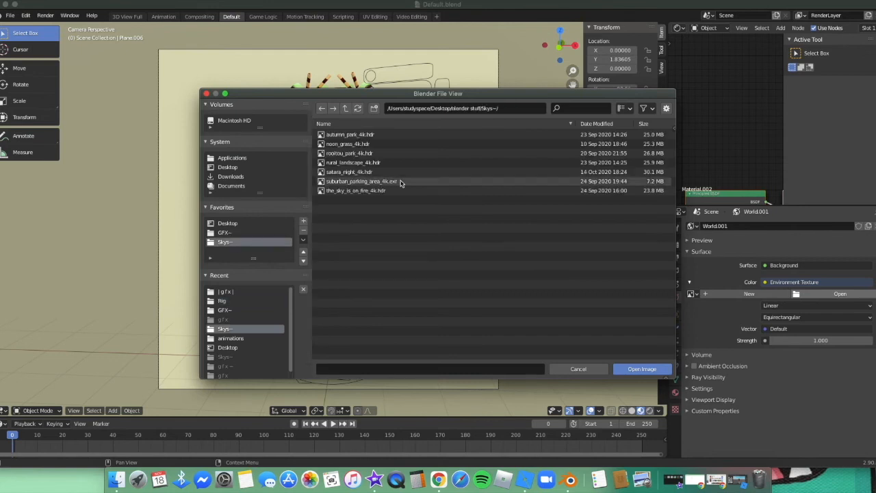
pyautogui.click(413, 143)
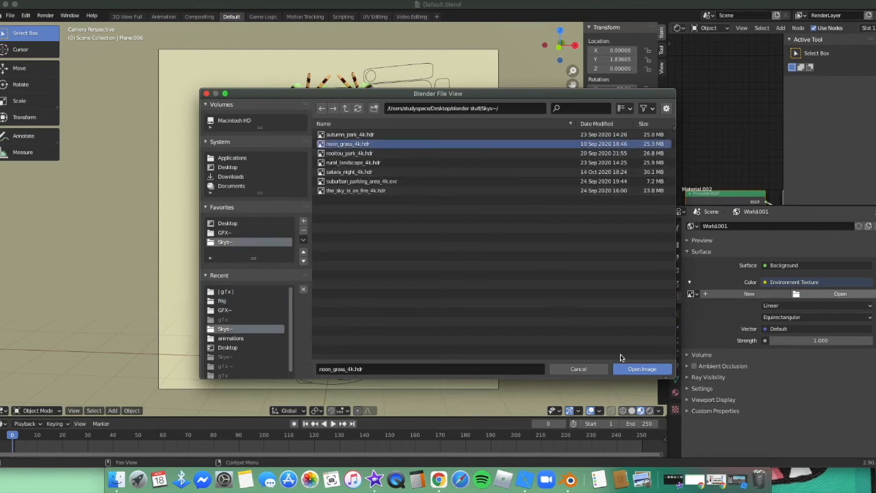
pyautogui.click(639, 368)
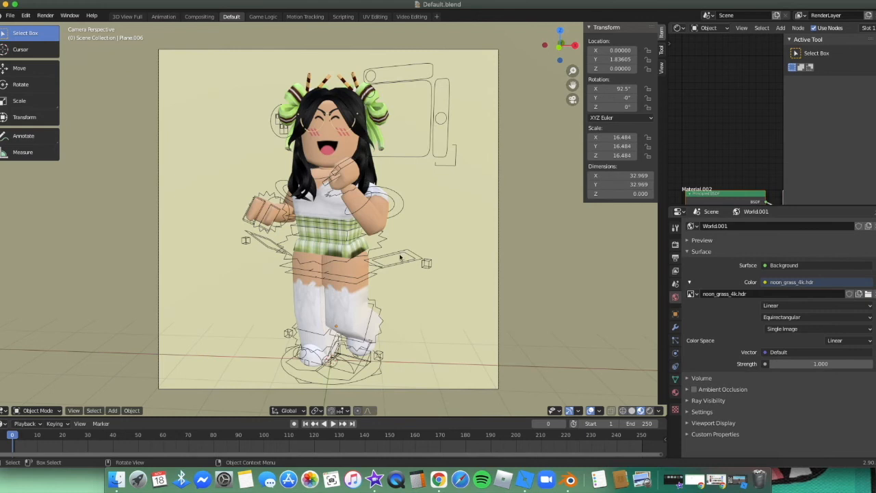
# Step: Move the camera slightly closer to the avatar and preview the environment lighting in Rendered shading
pyautogui.hotkey('shift', '`')
pyautogui.press('w')
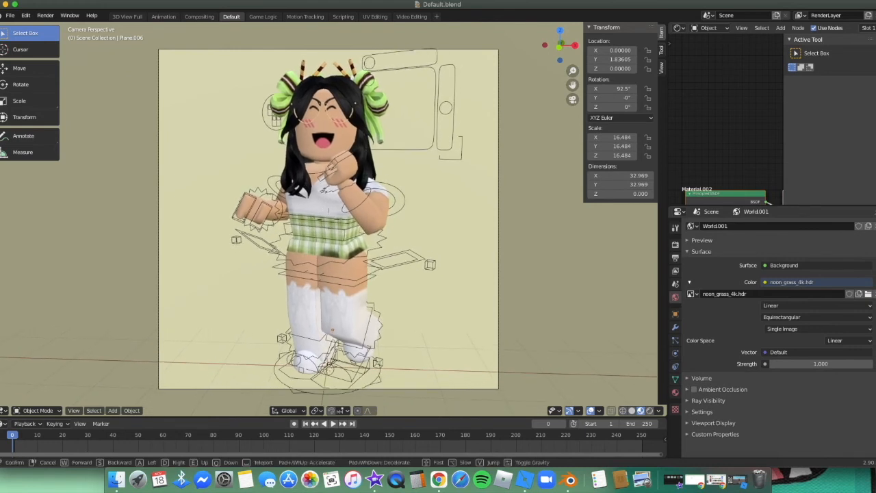
pyautogui.click(329, 221)
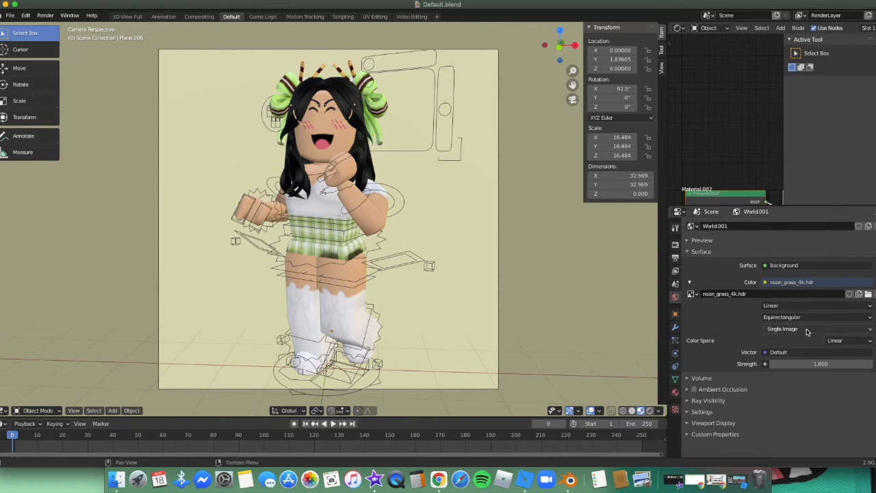
pyautogui.click(650, 410)
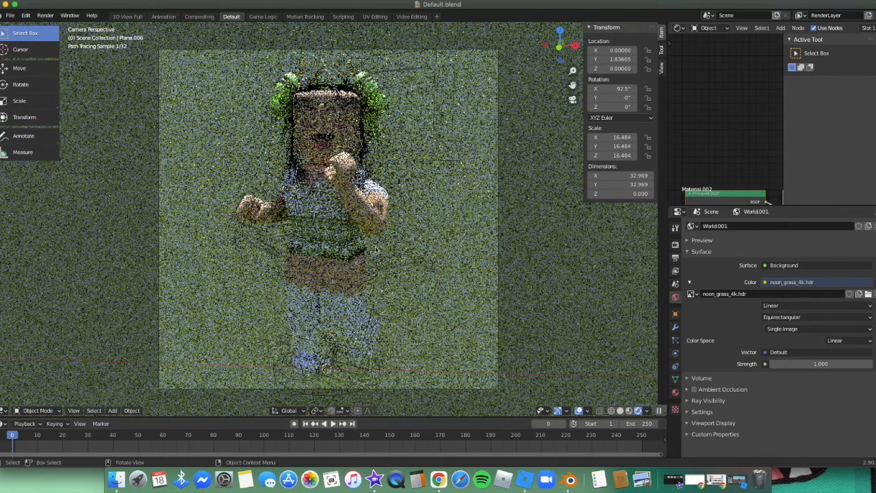
pyautogui.click(629, 411)
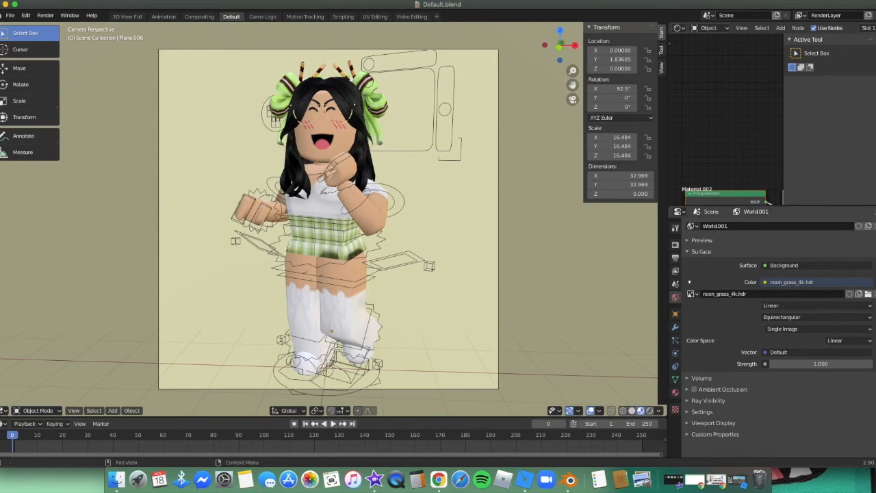
# Step: Replace the world's environment image with the_sky_is_on_fire_4k.hdr and preview its lighting in Rendered shading
pyautogui.click(868, 293)
pyautogui.click(384, 190)
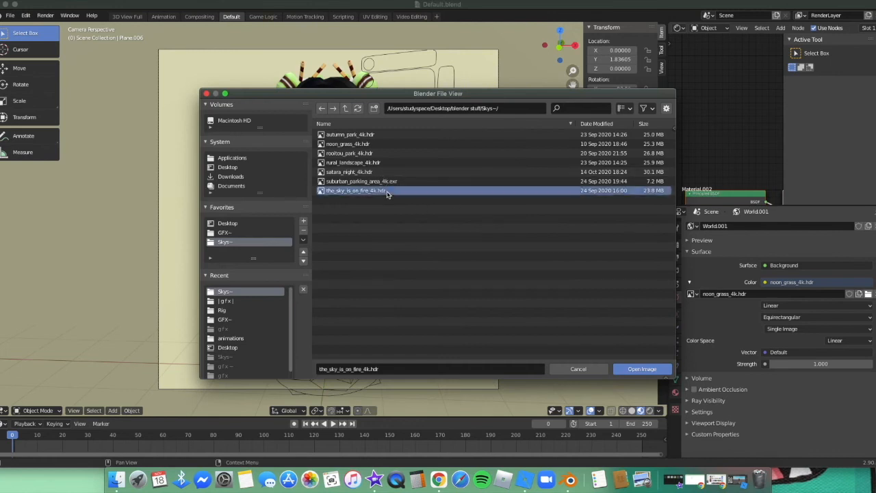
pyautogui.click(628, 369)
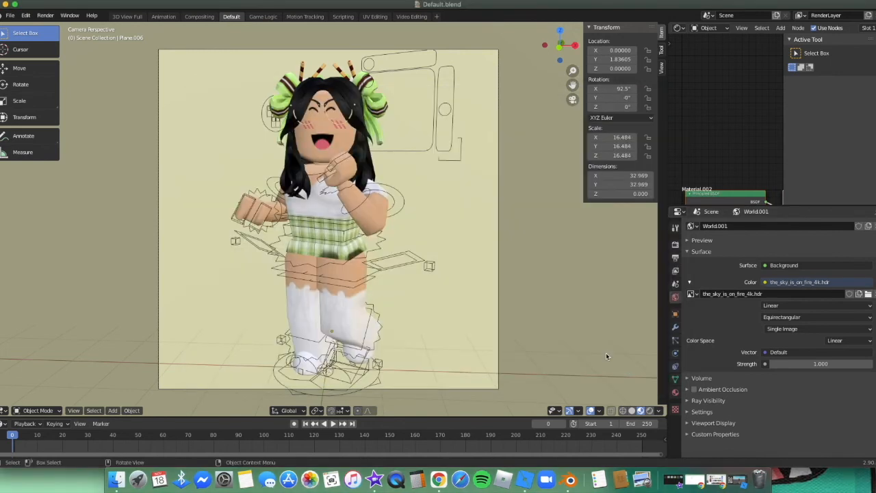
pyautogui.click(648, 410)
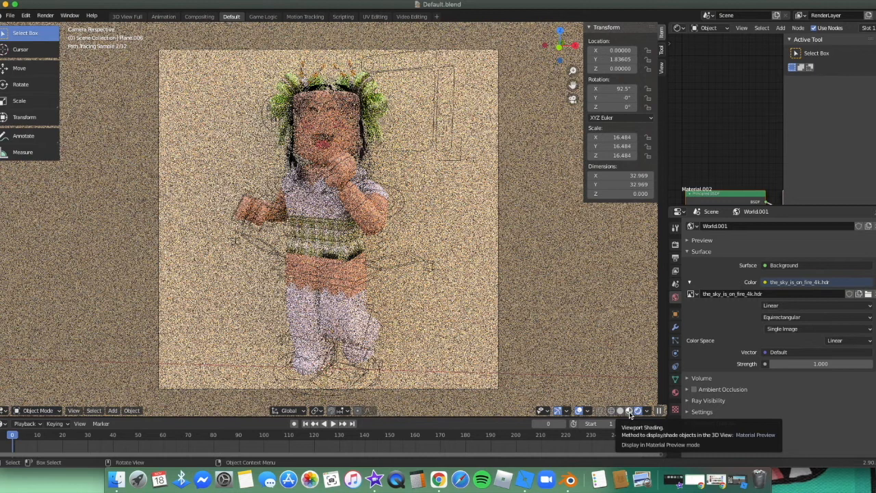
pyautogui.click(629, 411)
pyautogui.click(638, 411)
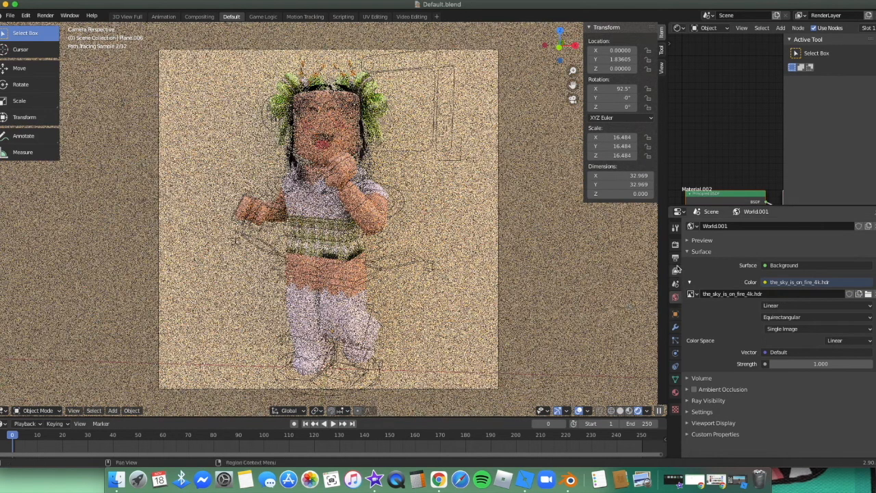
# Step: Open the scene's render settings and return the viewport to Material Preview shading
pyautogui.click(675, 244)
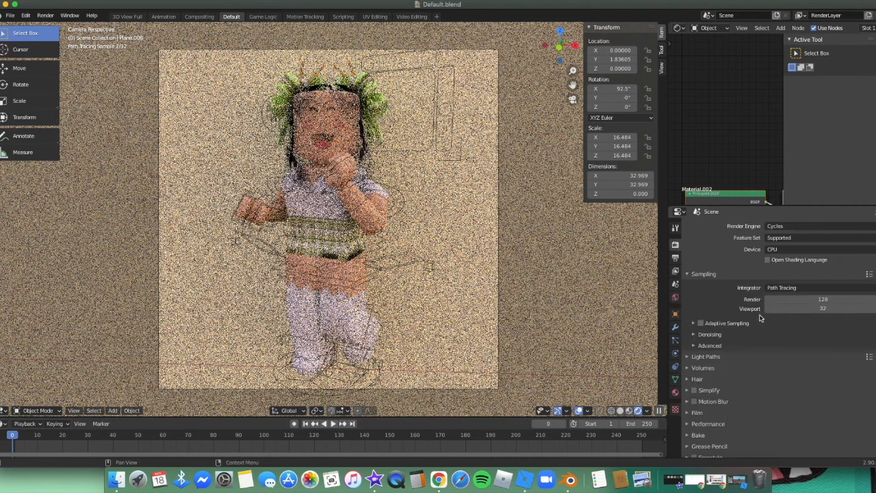
pyautogui.scroll(-1, 741, 325)
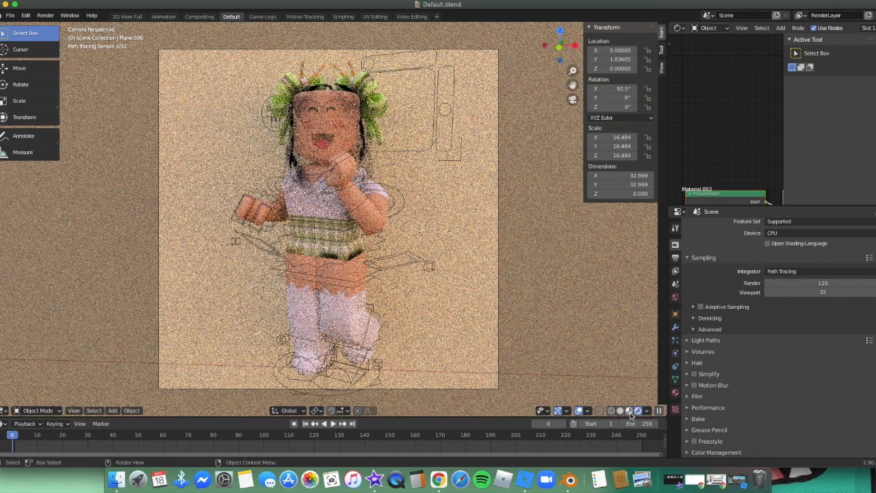
pyautogui.click(629, 411)
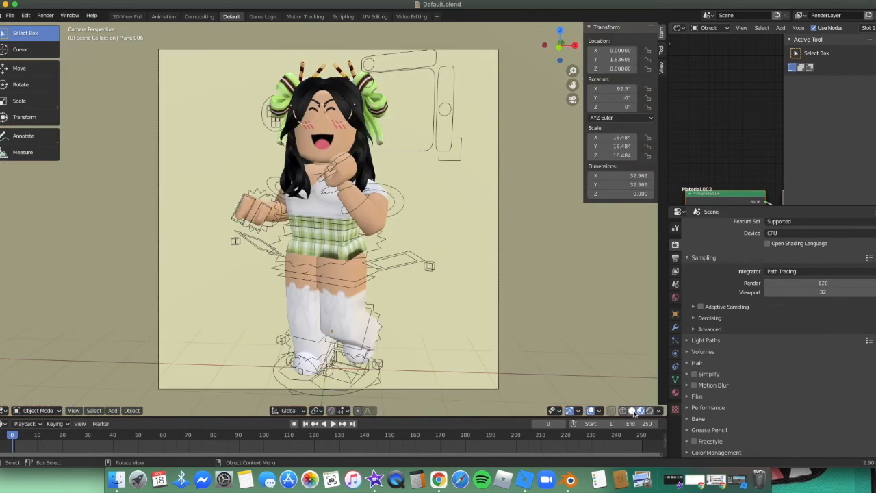
pyautogui.click(739, 319)
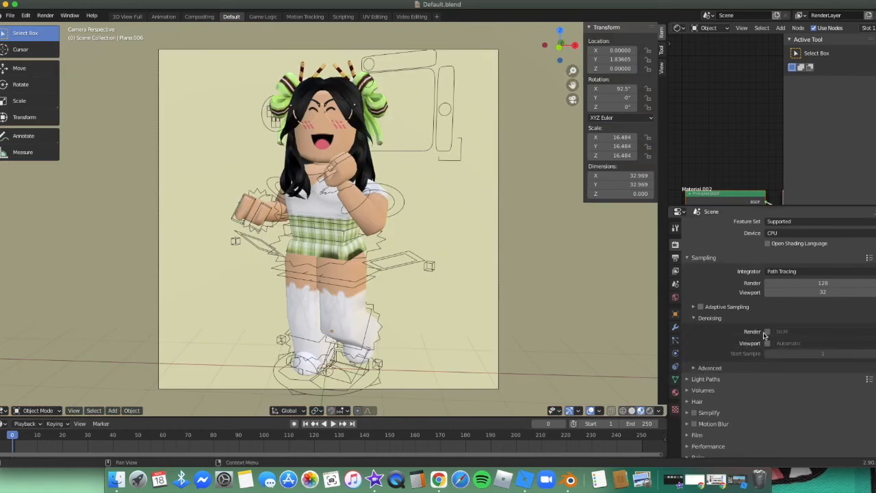
pyautogui.click(715, 319)
pyautogui.scroll(1, 728, 294)
pyautogui.click(730, 275)
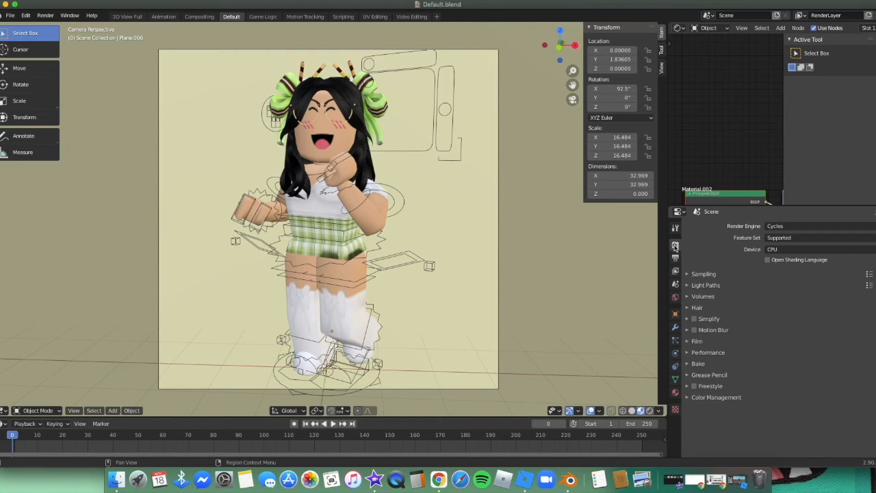
# Step: Enable Cycles denoising for both render and viewport, with OpenImageDenoise as the denoiser for each
pyautogui.click(710, 275)
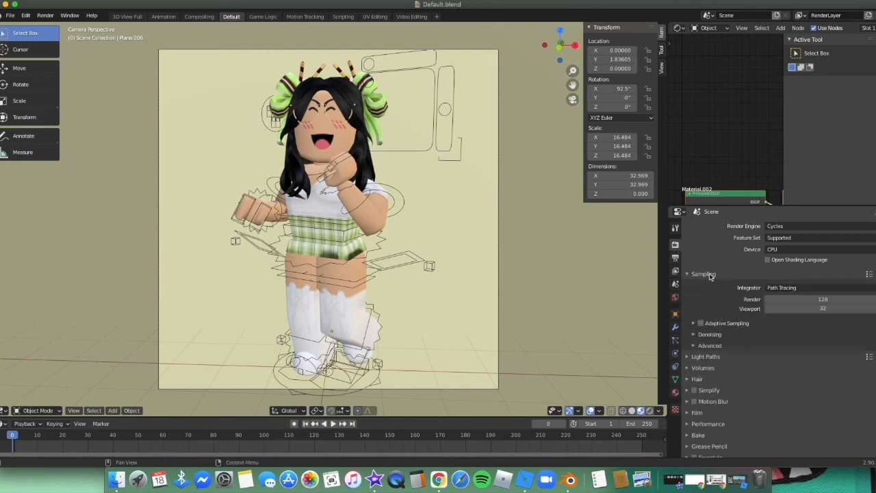
pyautogui.click(715, 336)
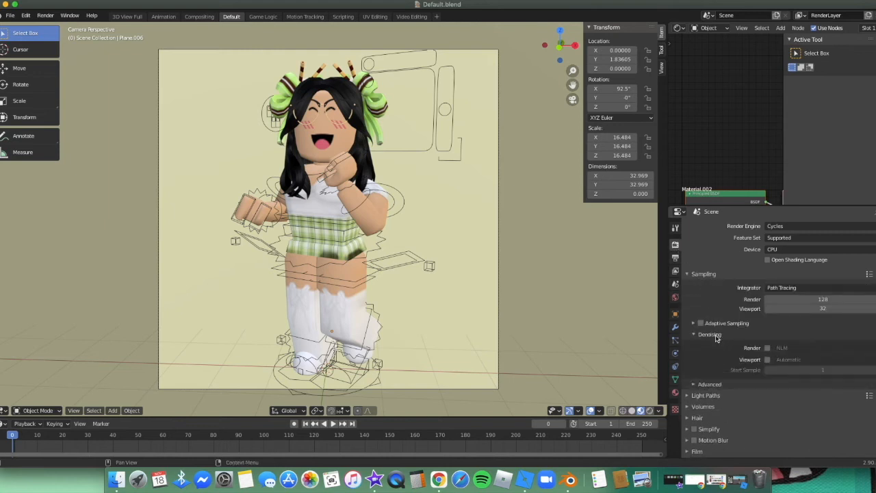
pyautogui.click(767, 347)
pyautogui.click(767, 360)
pyautogui.click(787, 347)
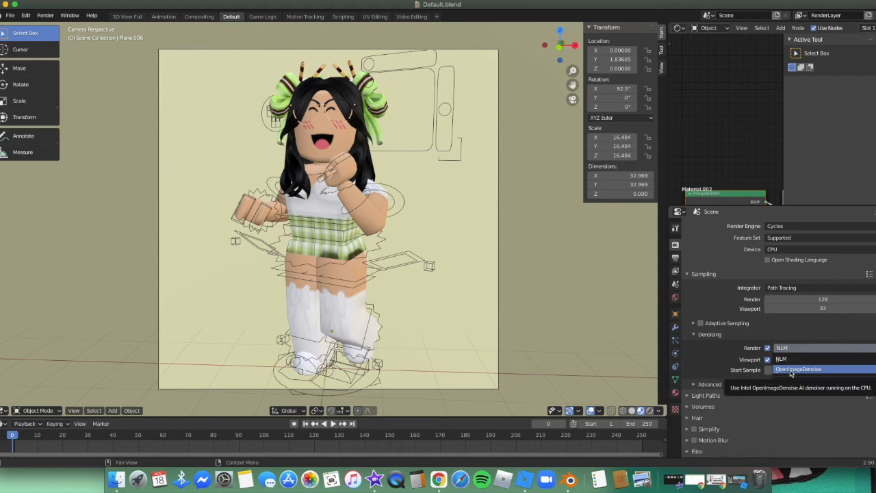
pyautogui.click(791, 371)
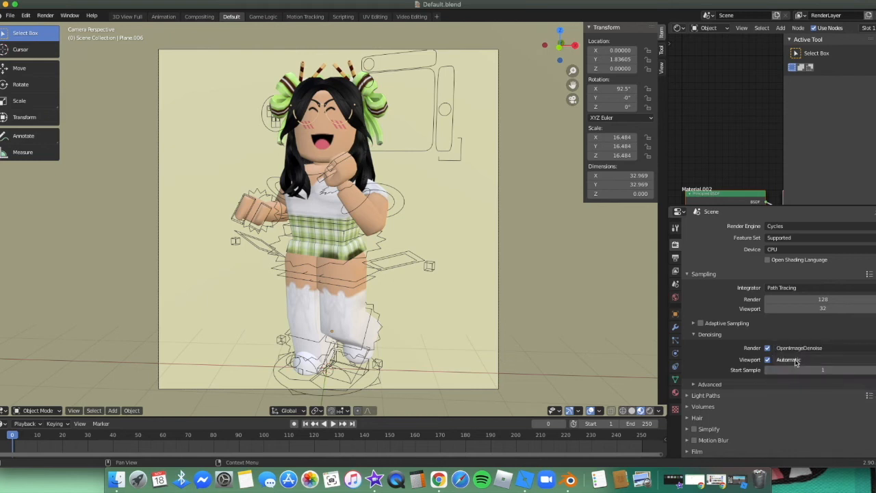
pyautogui.click(794, 360)
# Step: Expand the Light Paths settings and review the max bounces, clamping and caustics options
pyautogui.scroll(-3, 760, 366)
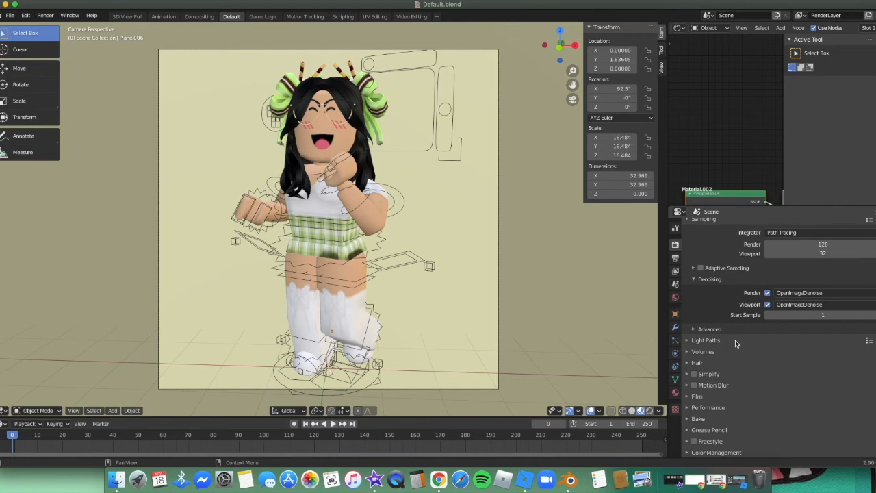
pyautogui.click(736, 343)
pyautogui.scroll(-2, 736, 344)
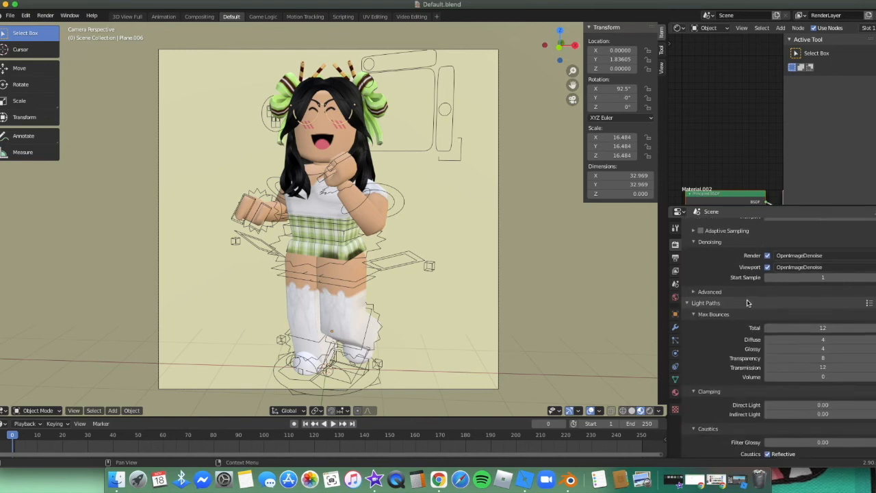
pyautogui.scroll(-5, 807, 356)
pyautogui.scroll(3, 809, 360)
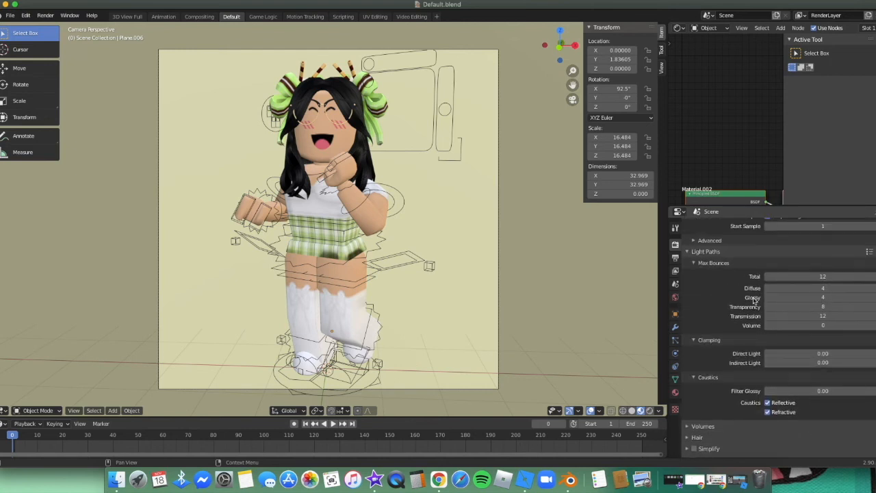
# Step: Set the Light Paths max bounces to 110 for diffuse and 1 for glossy
pyautogui.scroll(1, 787, 366)
pyautogui.scroll(1, 722, 320)
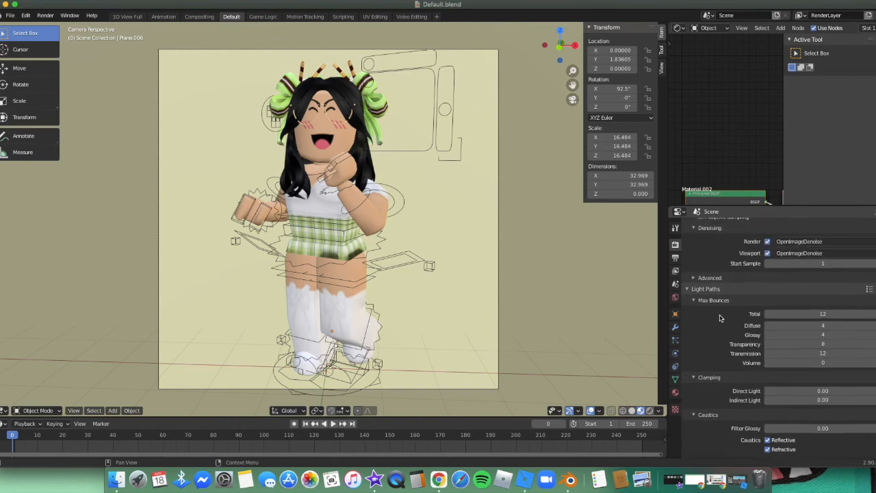
pyautogui.click(721, 306)
pyautogui.click(722, 305)
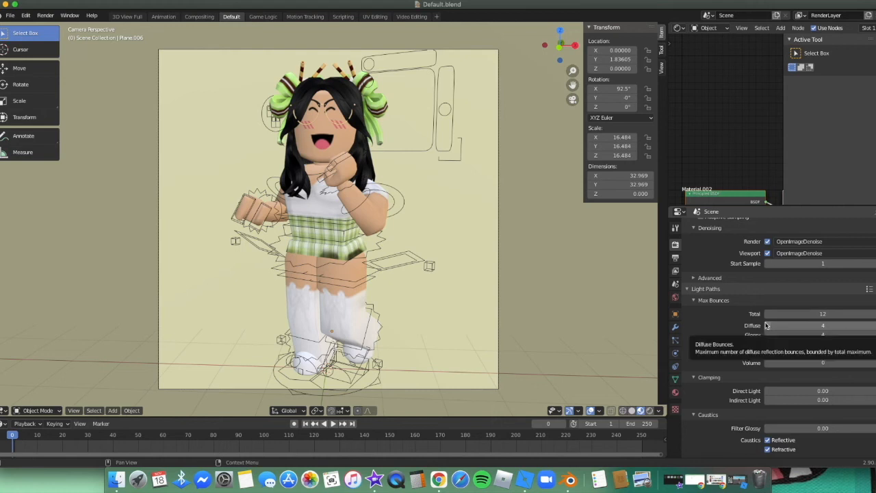
pyautogui.click(823, 328)
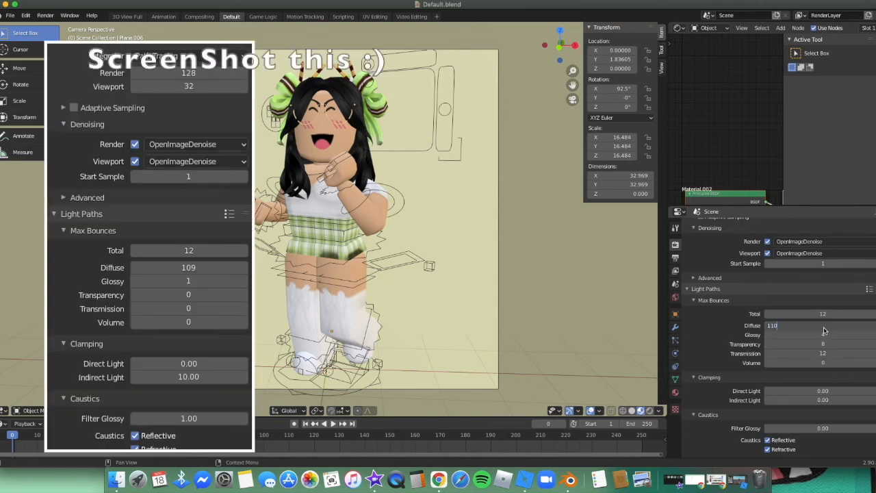
pyautogui.write('110')
pyautogui.press('Return')
pyautogui.click(820, 334)
pyautogui.press('BackSpace')
pyautogui.write('1')
pyautogui.press('Return')
# Step: Set both the transparency and transmission max bounces to 0
pyautogui.click(842, 343)
pyautogui.press('BackSpace')
pyautogui.write('0')
pyautogui.press('Return')
pyautogui.click(841, 353)
pyautogui.press('BackSpace')
pyautogui.write('0')
pyautogui.press('Return')
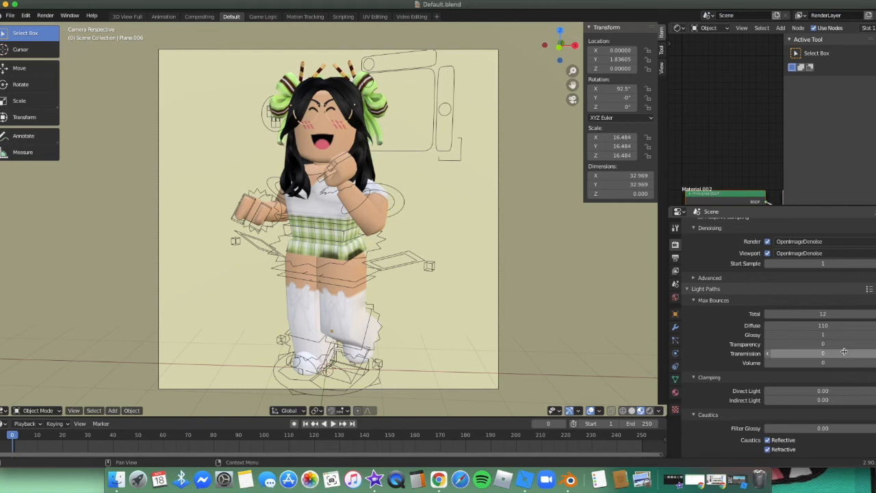
# Step: Preview the scene in Rendered shading and examine the Film options, including exposure, pixel filter and transparency
pyautogui.click(650, 410)
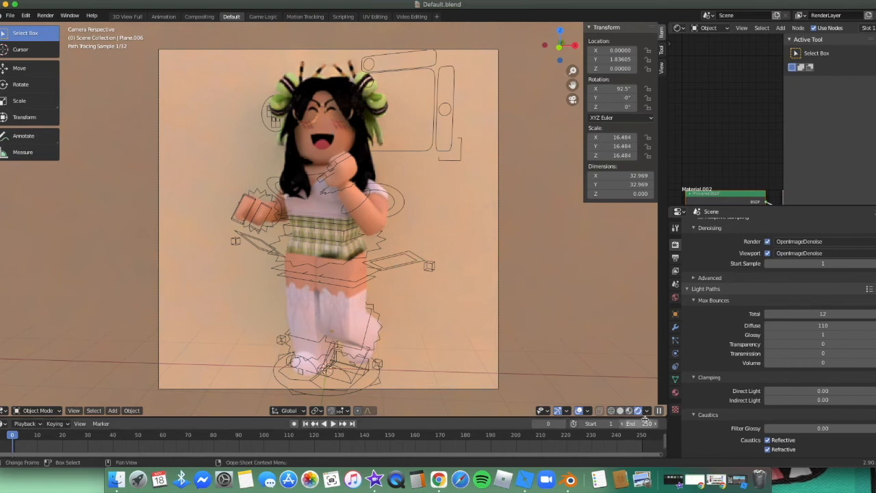
pyautogui.scroll(-5, 801, 382)
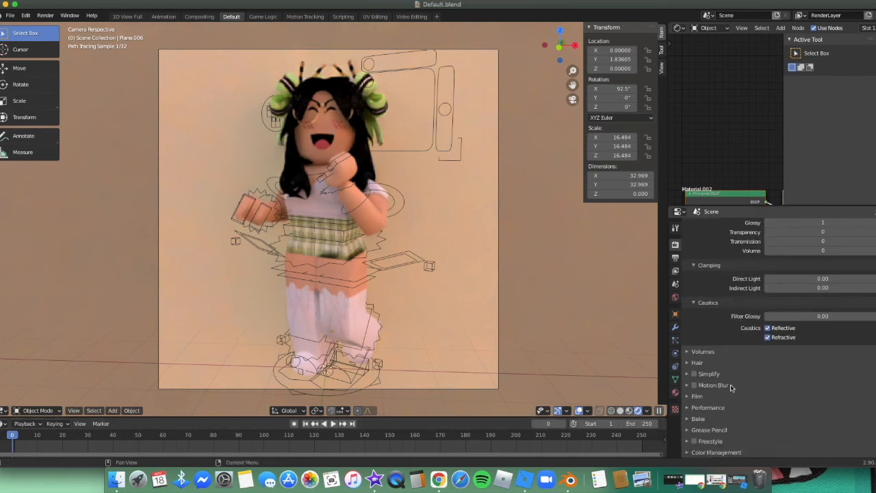
pyautogui.click(710, 396)
pyautogui.scroll(-3, 721, 397)
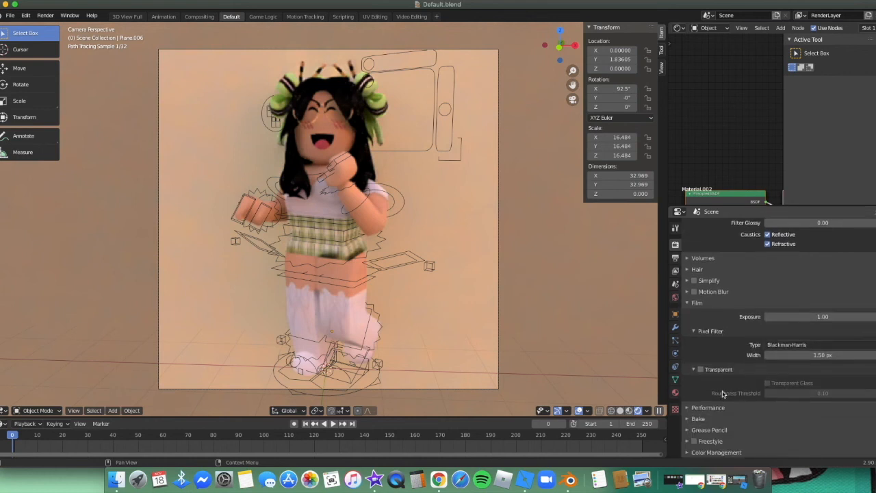
pyautogui.click(718, 341)
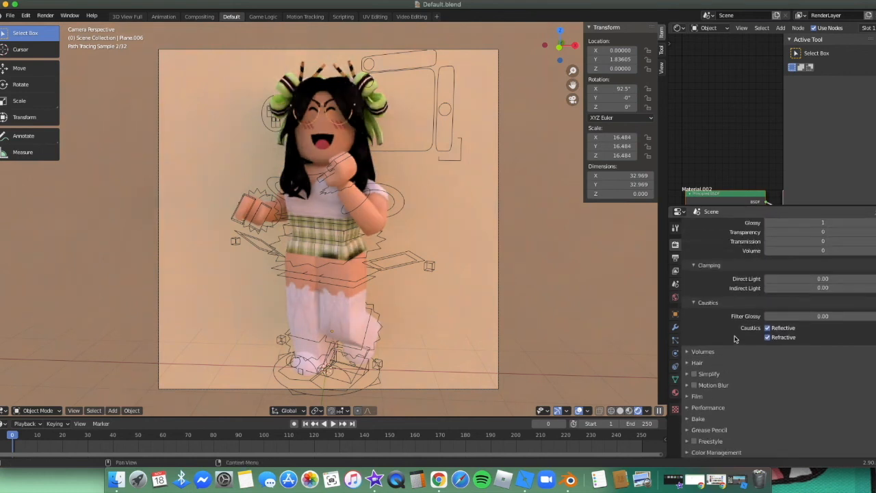
pyautogui.click(714, 396)
pyautogui.scroll(-2, 786, 405)
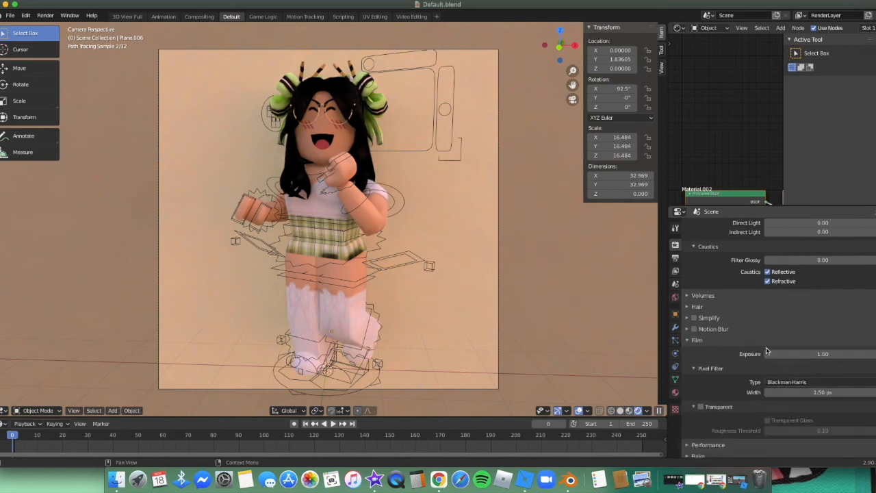
pyautogui.scroll(10, 766, 351)
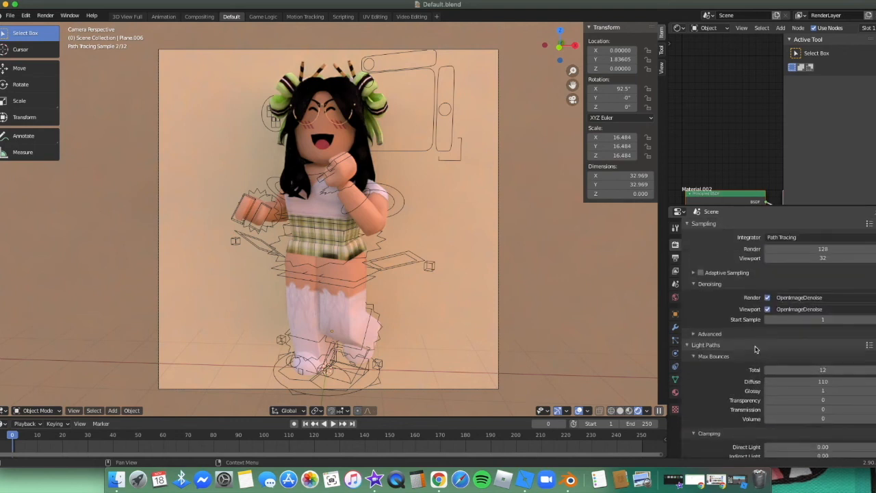
# Step: Check the world and backdrop material properties, and return to the render settings with the viewport in Material Preview shading
pyautogui.click(675, 300)
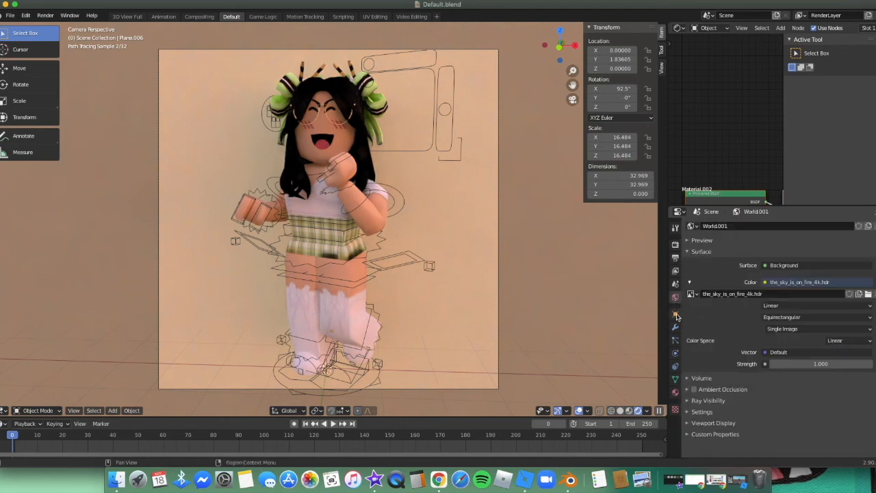
pyautogui.click(675, 379)
pyautogui.click(675, 392)
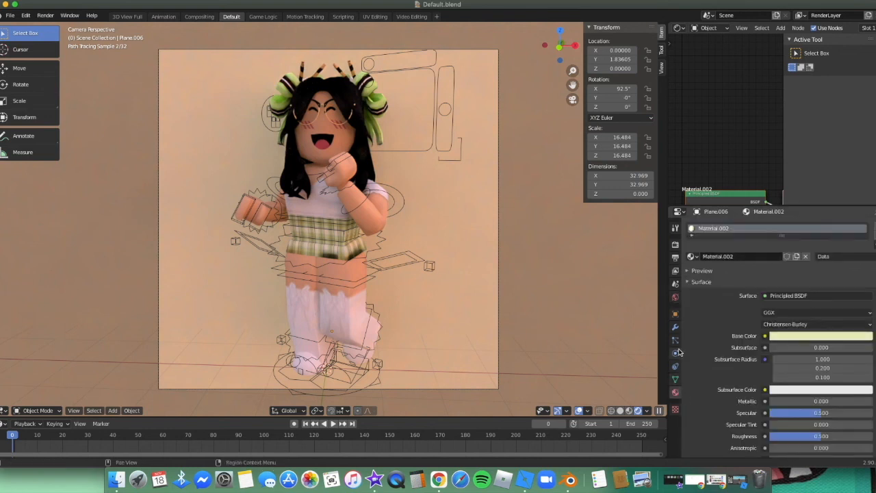
pyautogui.click(675, 244)
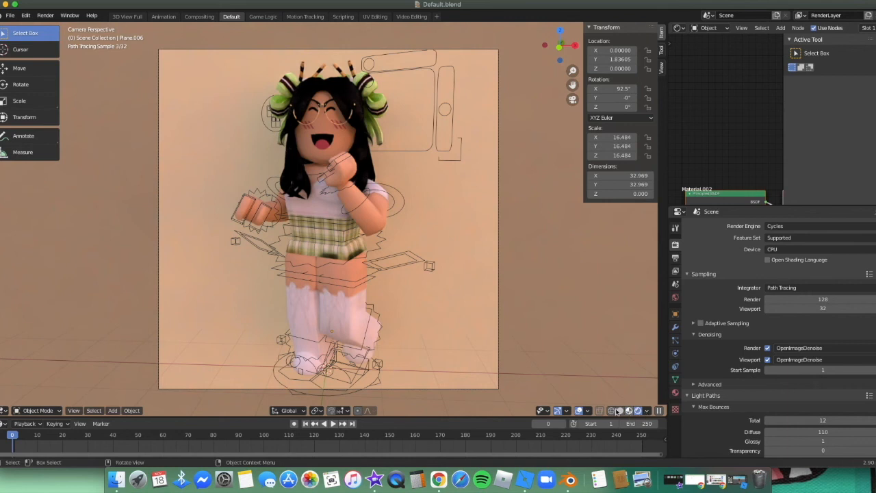
pyautogui.click(614, 409)
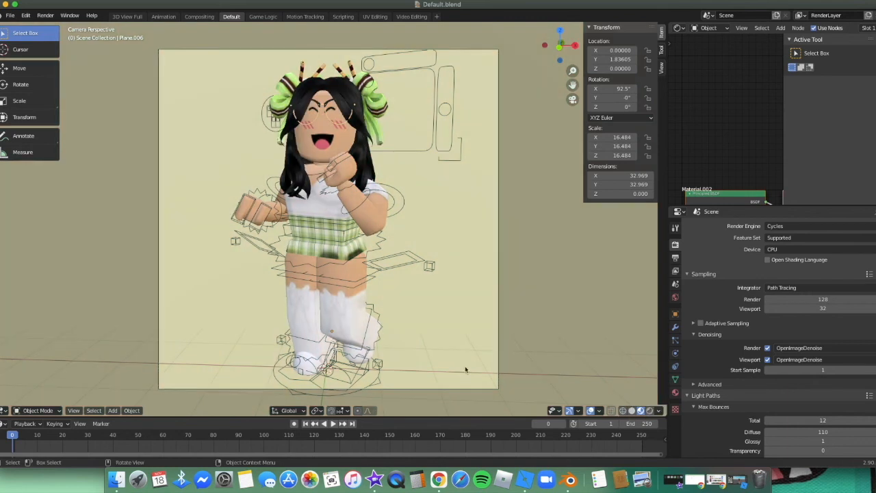
# Step: Add a sun light and move it up in front of the avatar, to about Y -9.16 and Z 5.21
pyautogui.hotkey('shift', 'a')
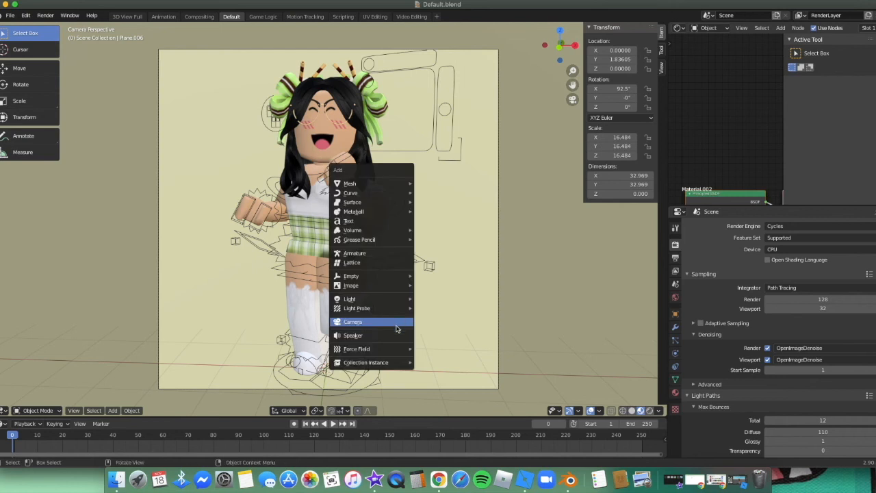
pyautogui.moveTo(390, 302)
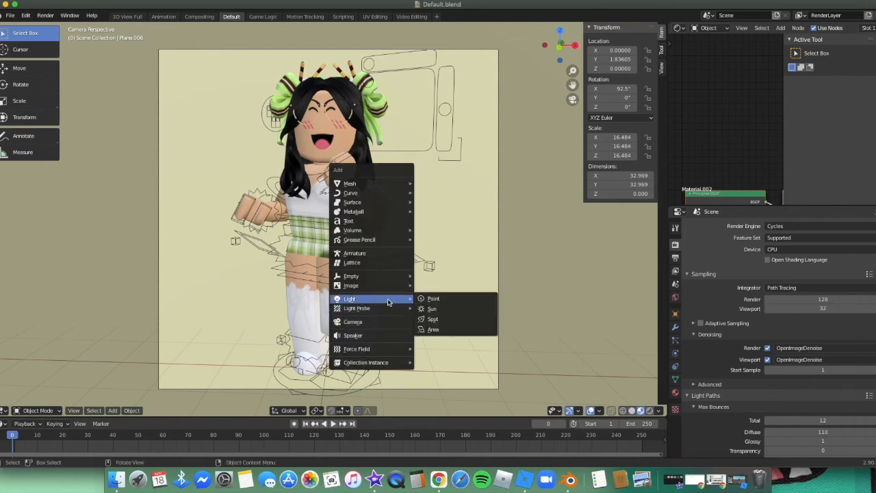
pyautogui.click(433, 310)
pyautogui.click(572, 99)
pyautogui.moveTo(512, 158); pyautogui.dragTo(107, 139, button='middle')
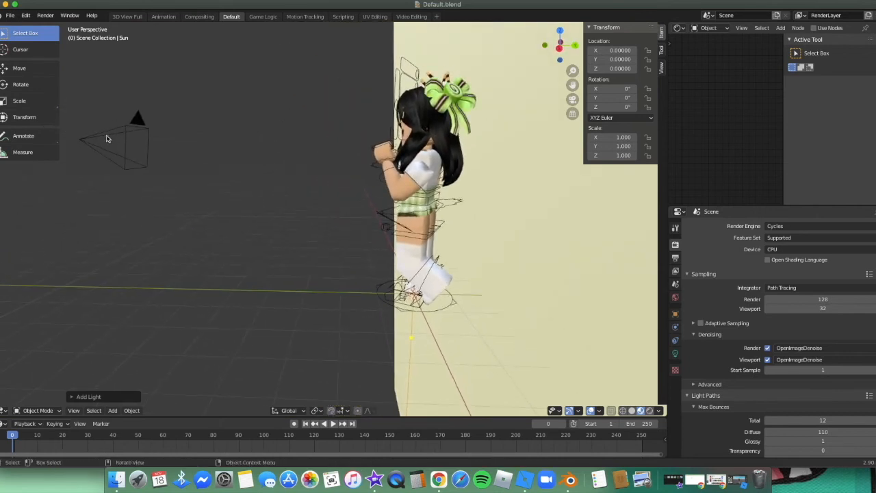
pyautogui.click(19, 68)
pyautogui.moveTo(411, 265); pyautogui.dragTo(402, 57)
pyautogui.moveTo(464, 92); pyautogui.dragTo(102, 114)
# Step: Shift the sun light to about Y -10.37 and Z 6.61, and aim it at the avatar
pyautogui.hotkey('shift', '`')
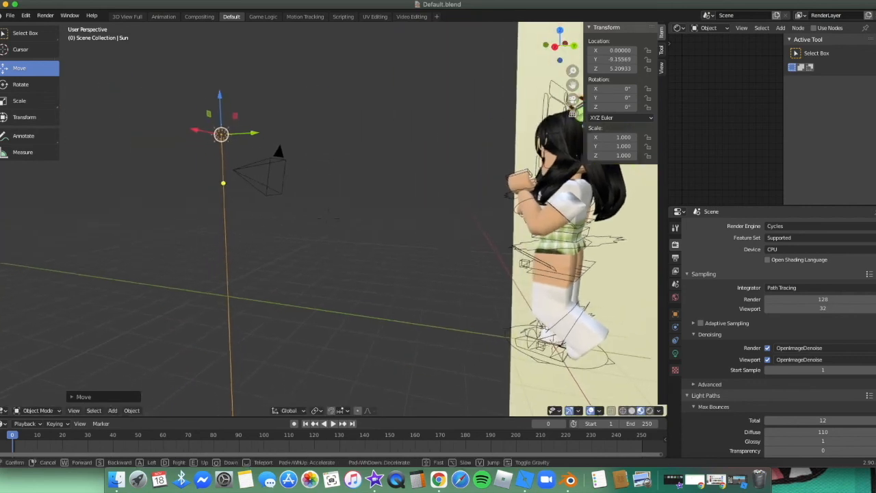
pyautogui.click(326, 219)
pyautogui.moveTo(231, 128); pyautogui.dragTo(182, 41)
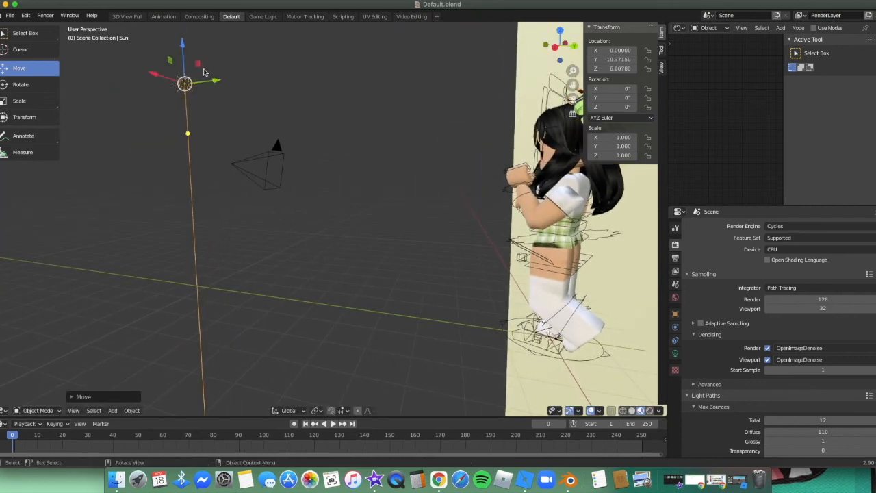
pyautogui.moveTo(203, 133); pyautogui.dragTo(537, 145)
# Step: Preview the sun's lighting through the camera in Rendered shading and open the sun's light color for editing
pyautogui.click(573, 100)
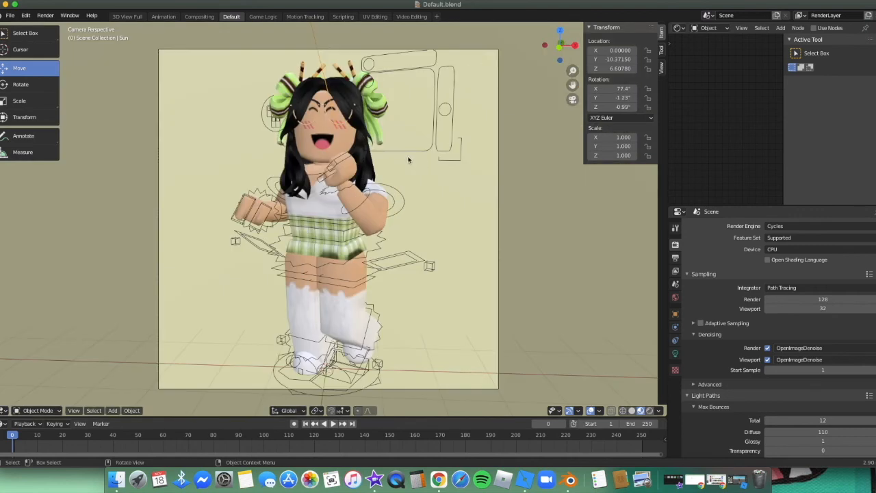
pyautogui.click(649, 410)
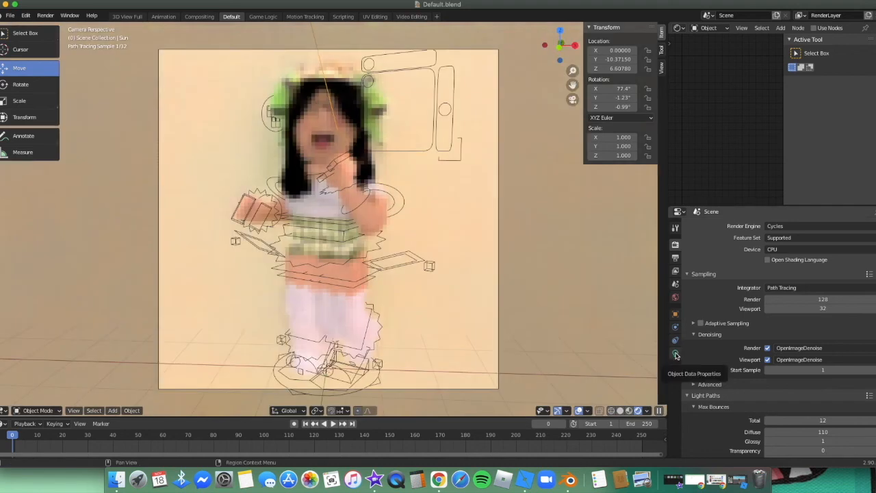
pyautogui.click(675, 354)
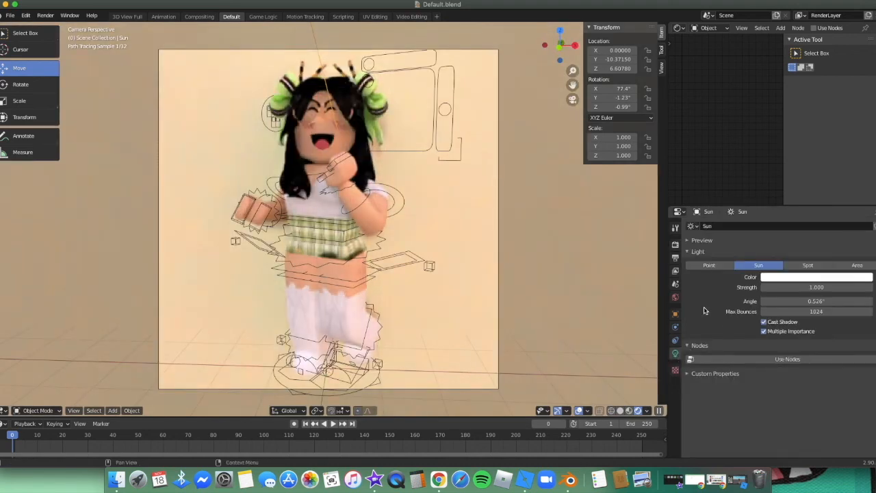
pyautogui.click(788, 280)
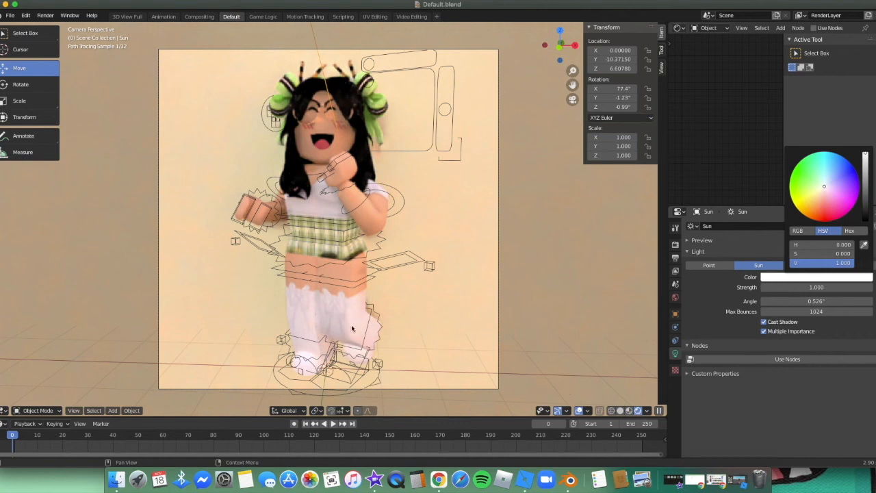
# Step: Undo the latest sun light changes and delete the sun from the scene
pyautogui.press('super+z')
pyautogui.press('super+z')
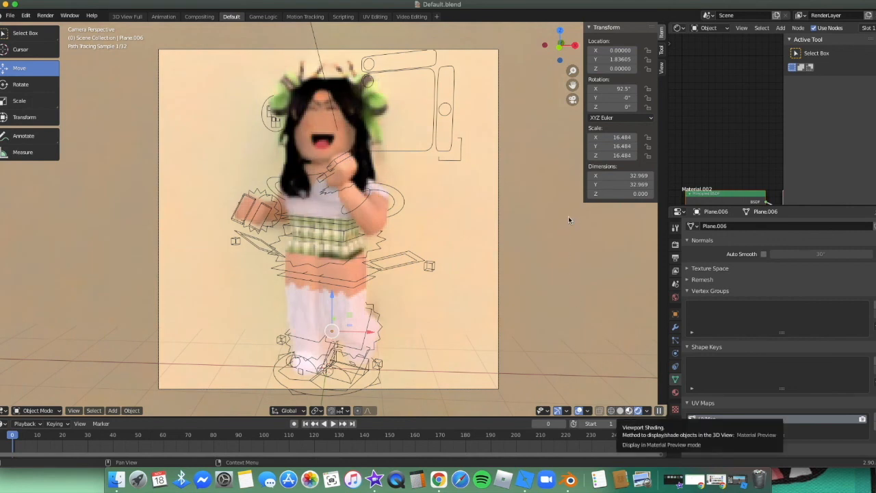
pyautogui.click(572, 99)
pyautogui.click(186, 83)
pyautogui.press('x')
pyautogui.click(185, 92)
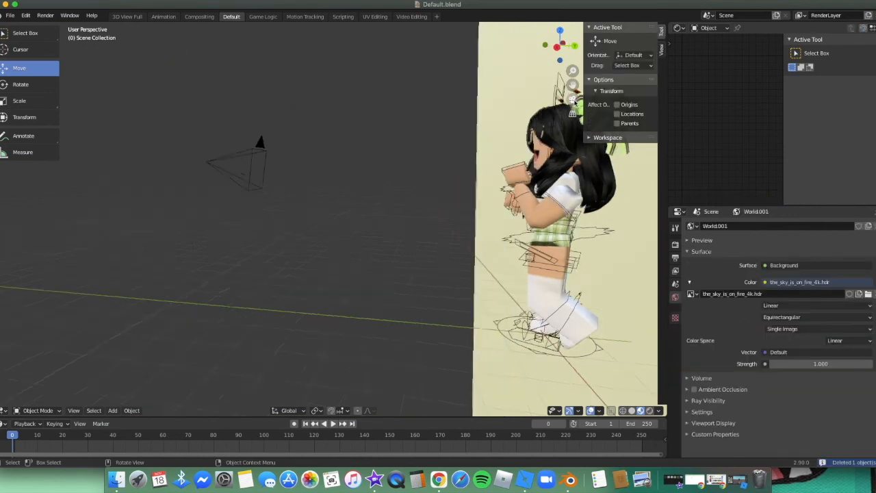
# Step: Show the camera view in Rendered shading, and render the still image in a full-screen render window
pyautogui.click(572, 99)
pyautogui.click(650, 410)
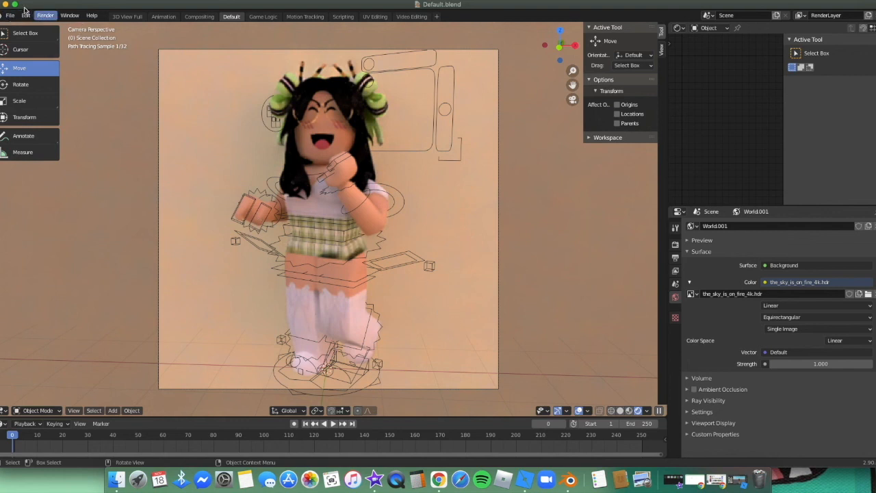
pyautogui.click(45, 16)
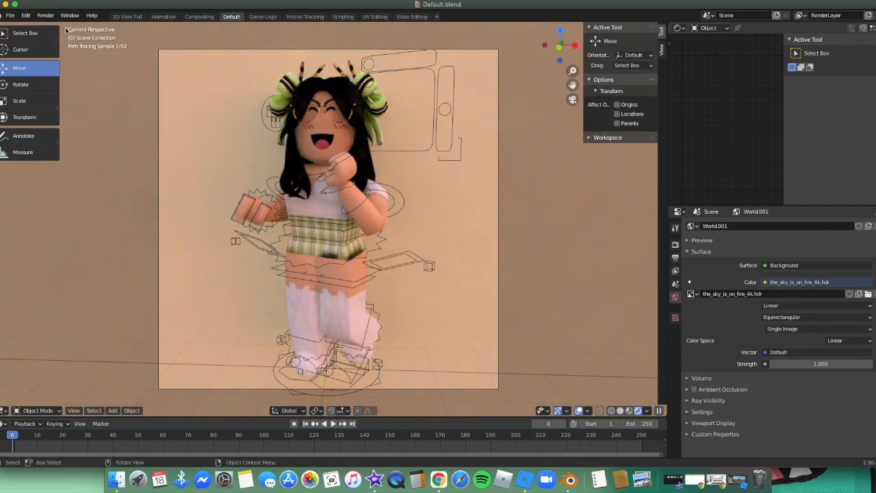
pyautogui.click(45, 17)
pyautogui.click(52, 88)
pyautogui.click(26, 15)
pyautogui.click(52, 17)
pyautogui.click(45, 86)
pyautogui.click(225, 85)
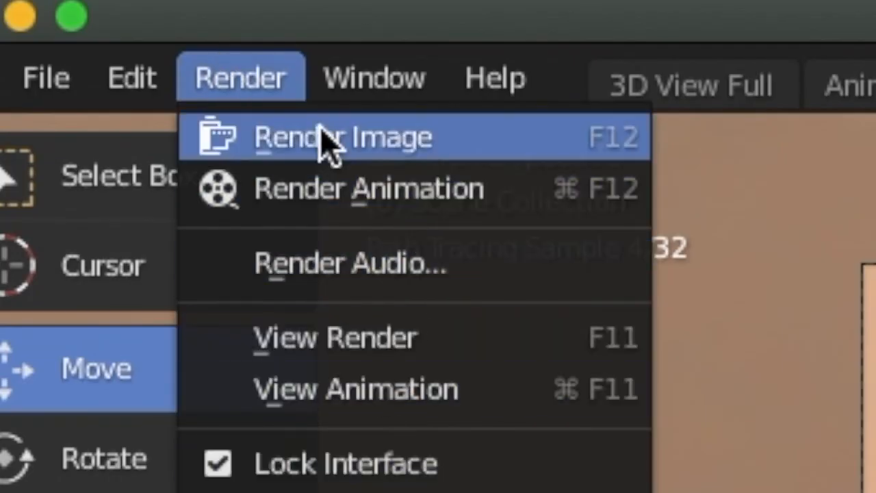
pyautogui.click(329, 142)
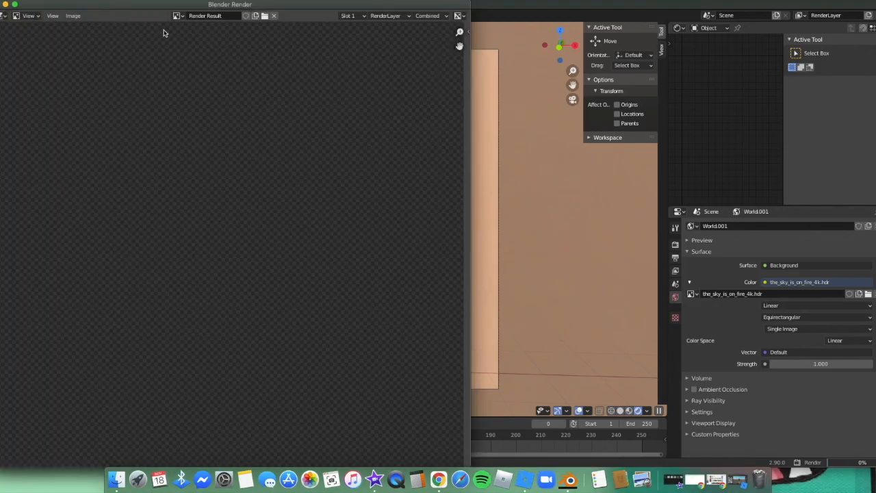
pyautogui.click(15, 5)
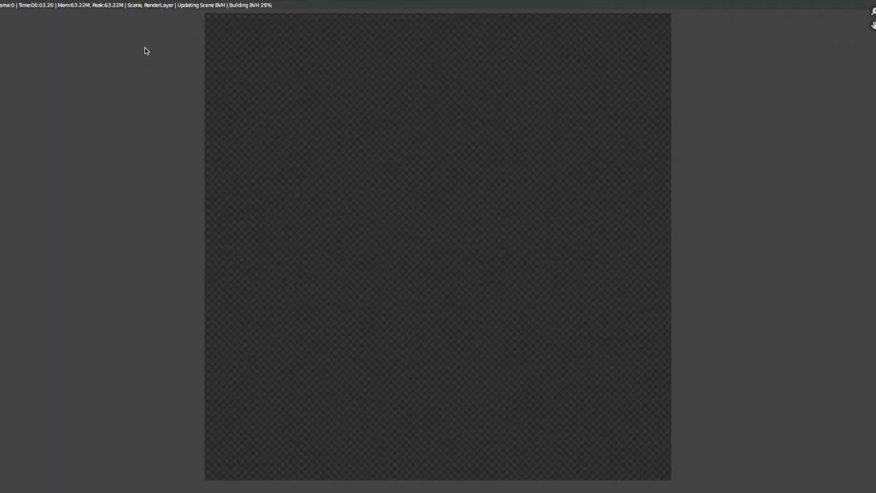